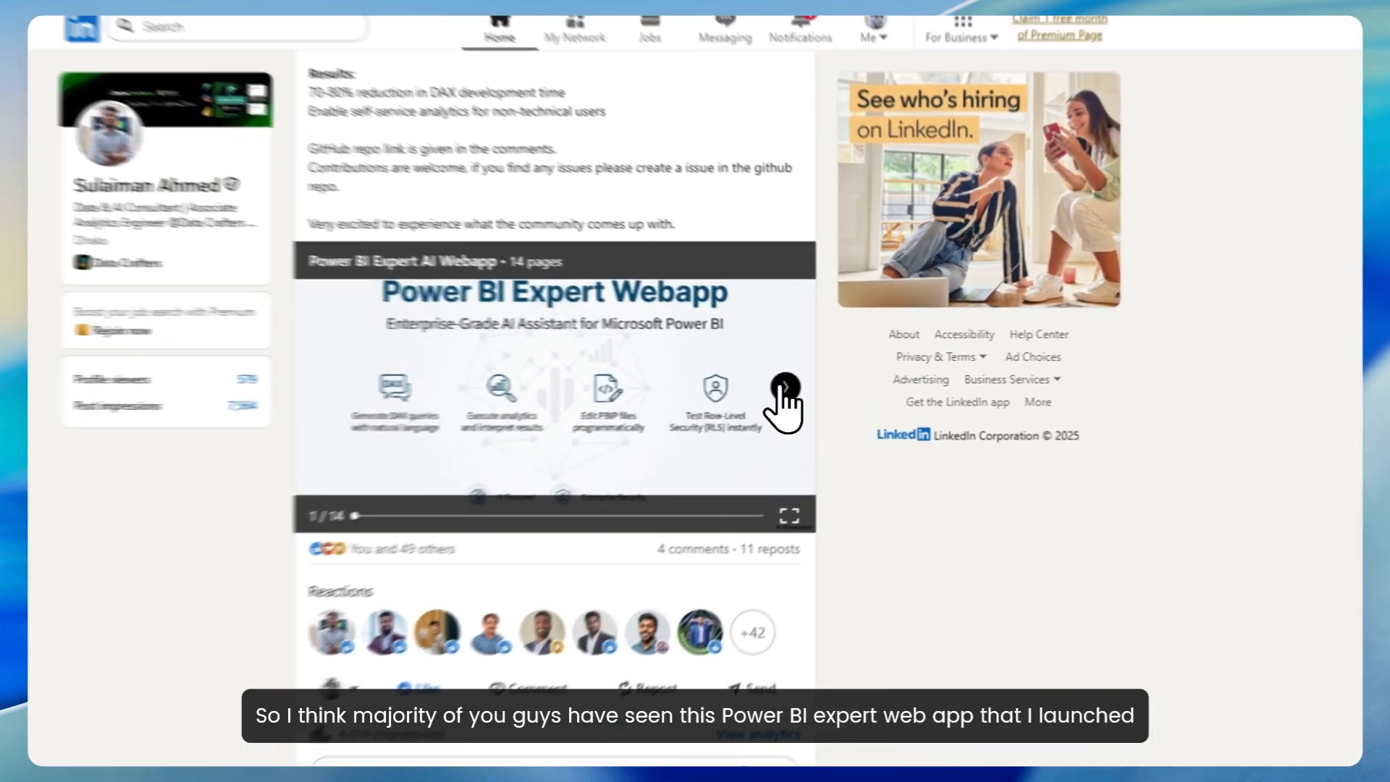
- Look through the Power BI Expert Webapp announcement post, including its second slide and the comments
{"action": "left_click", "coordinate": [833, 382]}
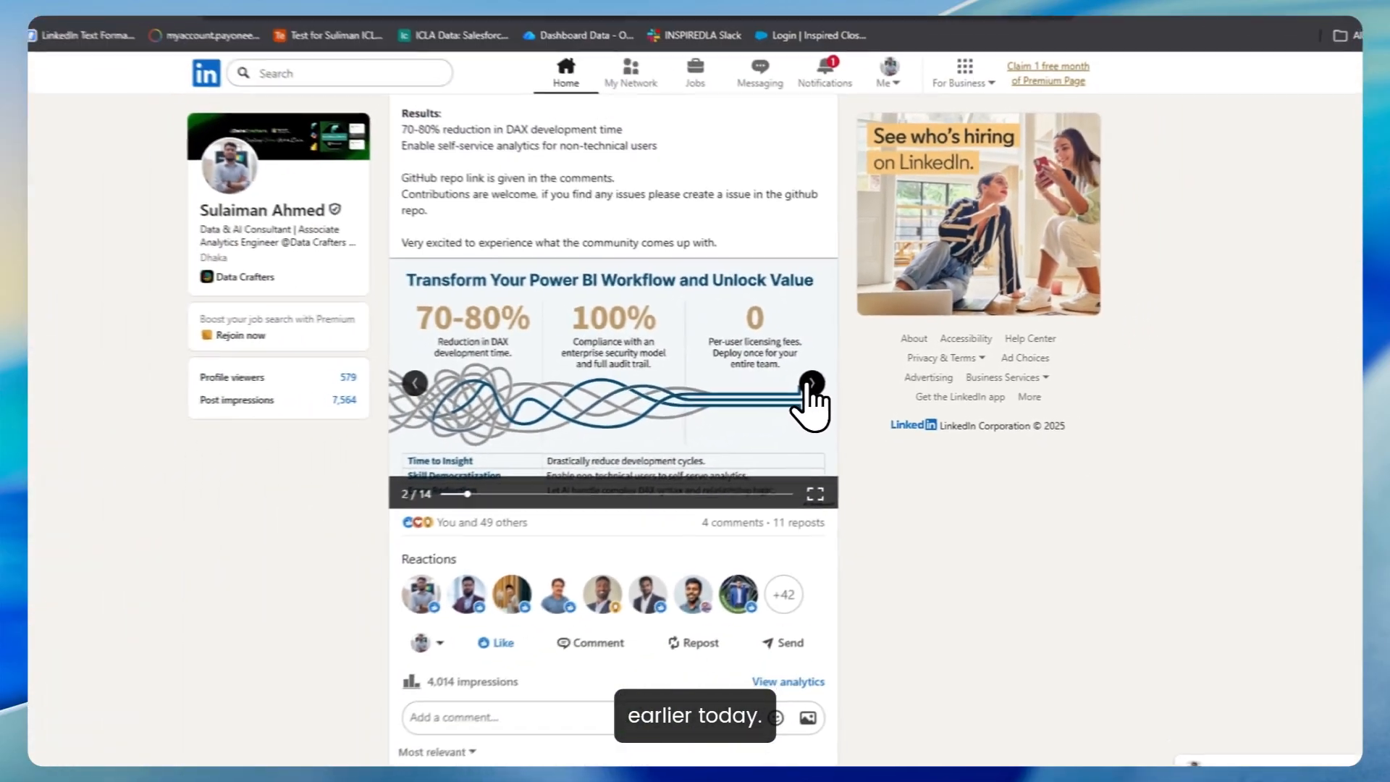
{"action": "scroll", "coordinate": [687, 406], "scroll_direction": "down", "scroll_amount": 5}
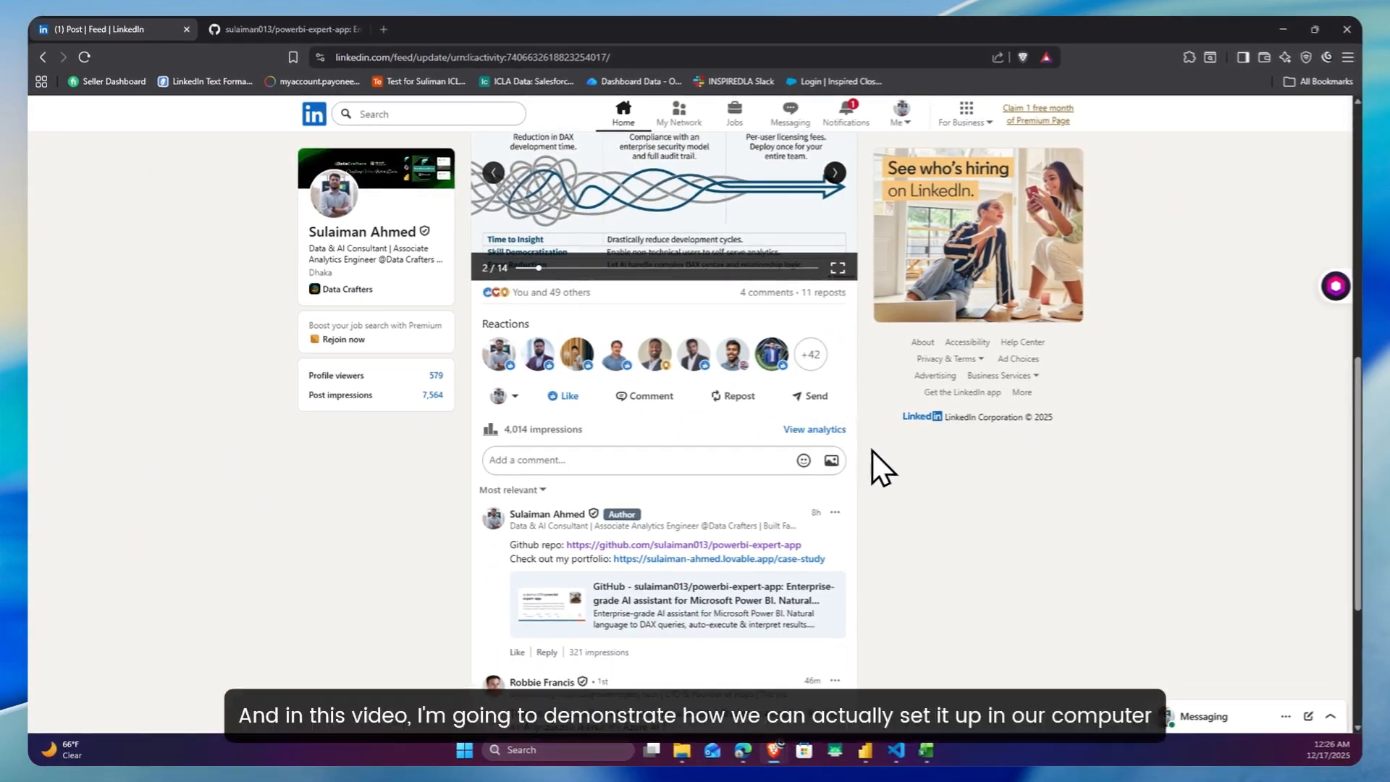
{"action": "scroll", "coordinate": [883, 489], "scroll_direction": "down", "scroll_amount": 2}
{"action": "scroll", "coordinate": [885, 514], "scroll_direction": "down", "scroll_amount": 2}
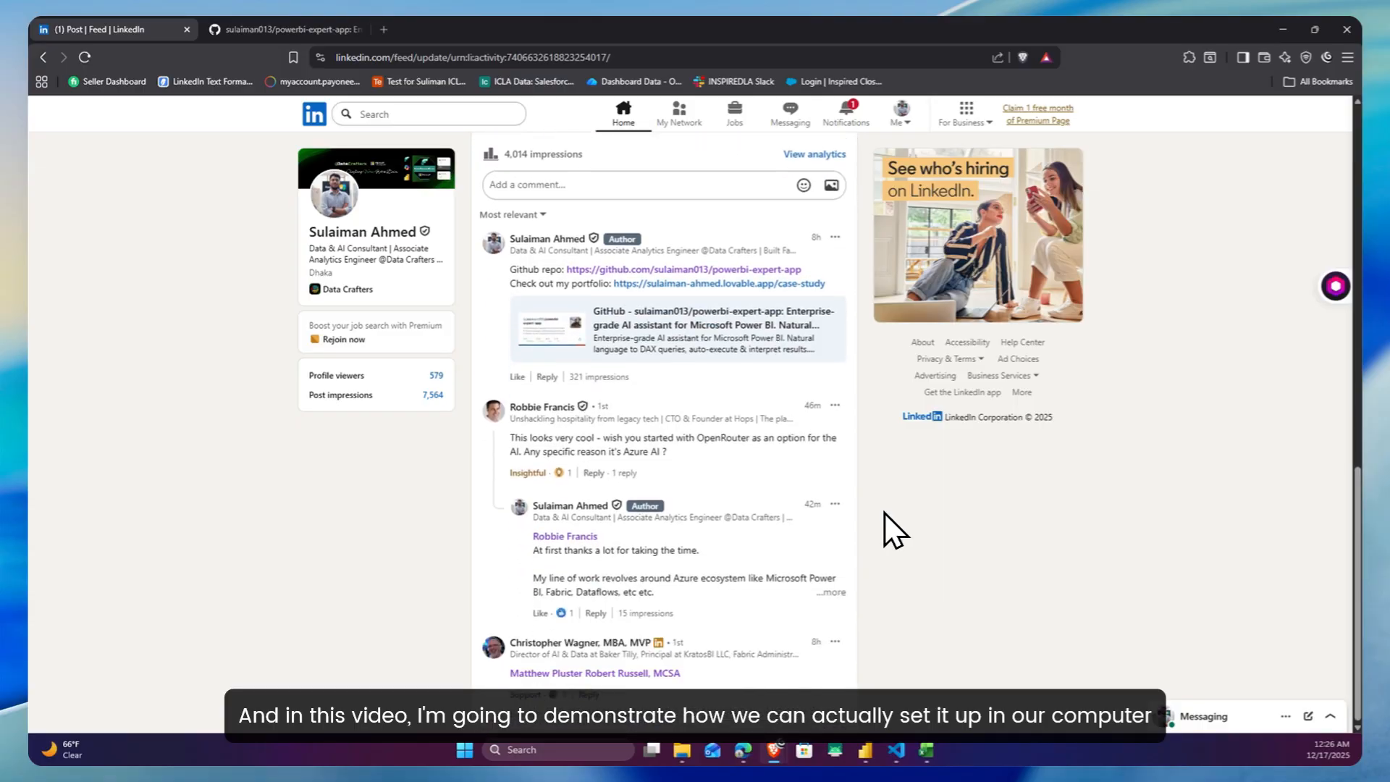
{"action": "scroll", "coordinate": [884, 514], "scroll_direction": "up", "scroll_amount": 15}
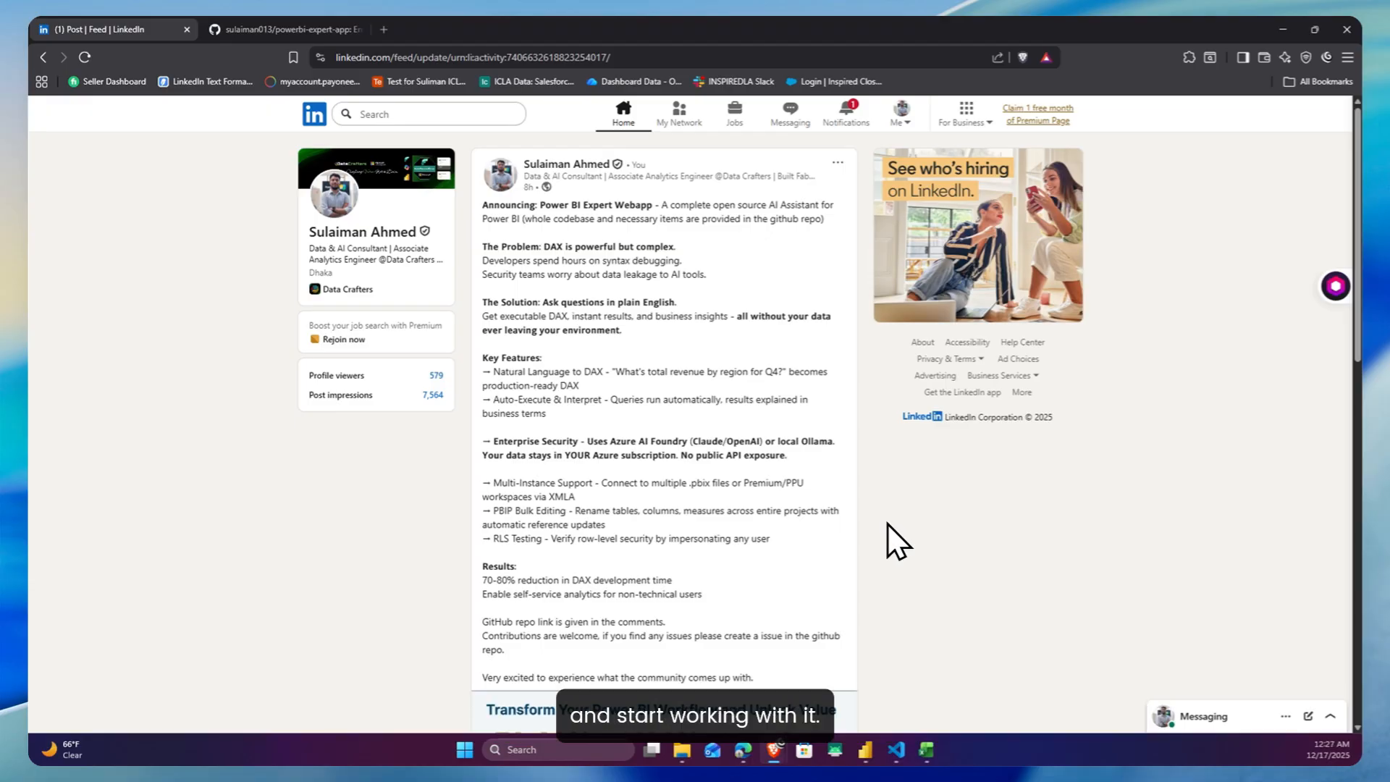
{"action": "scroll", "coordinate": [613, 411], "scroll_direction": "down", "scroll_amount": 9}
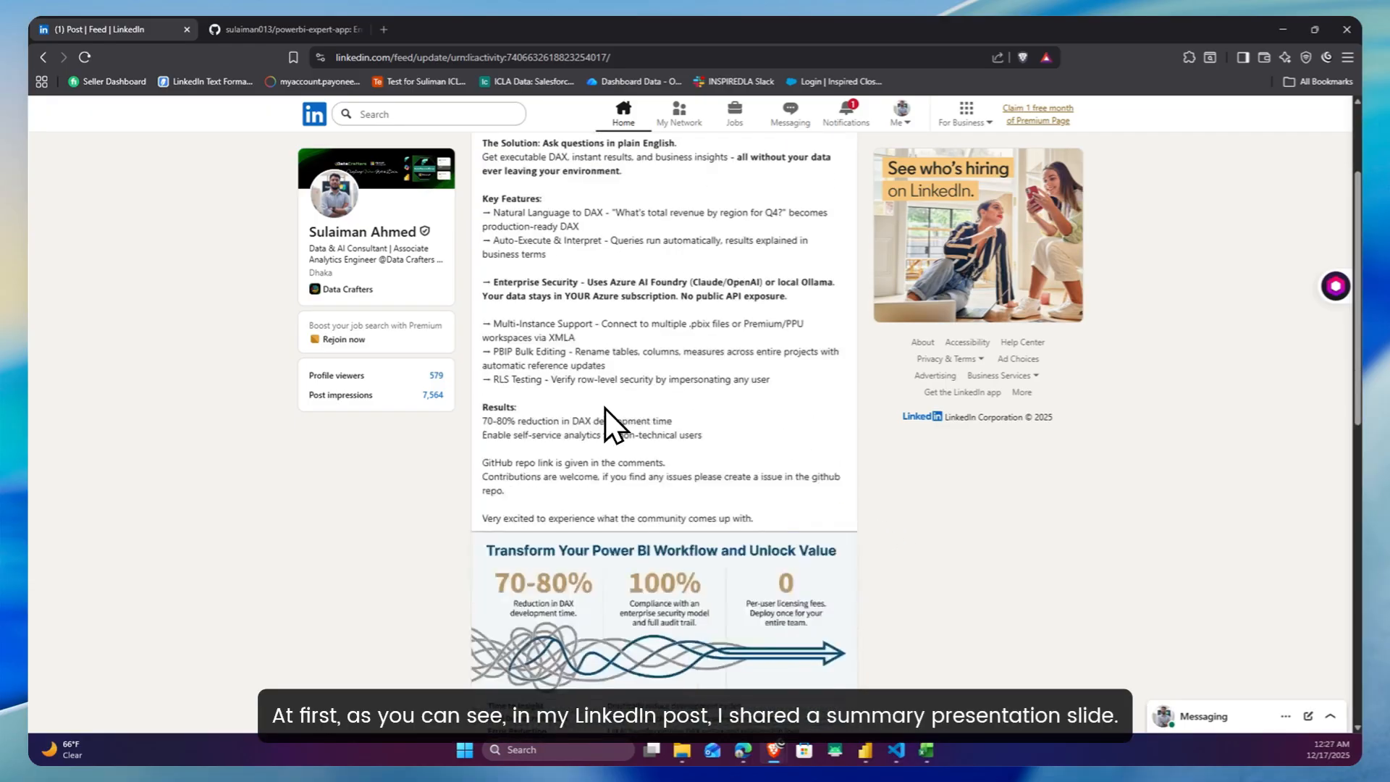
{"action": "scroll", "coordinate": [605, 409], "scroll_direction": "up", "scroll_amount": 3}
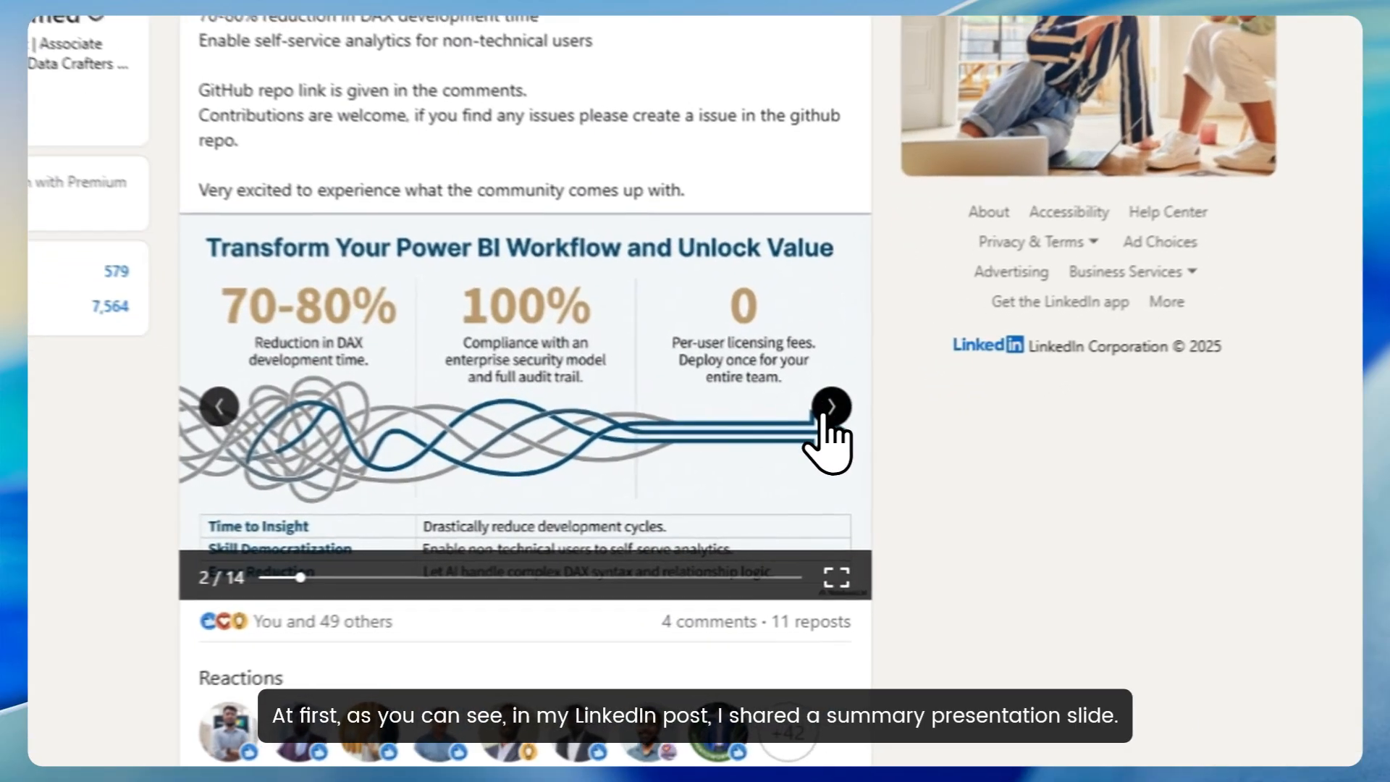
- Page the post's presentation forward to slide 6 on the features for BI professionals, and find the GitHub repository link in the comments
{"action": "left_click", "coordinate": [833, 453]}
{"action": "left_click", "coordinate": [822, 409]}
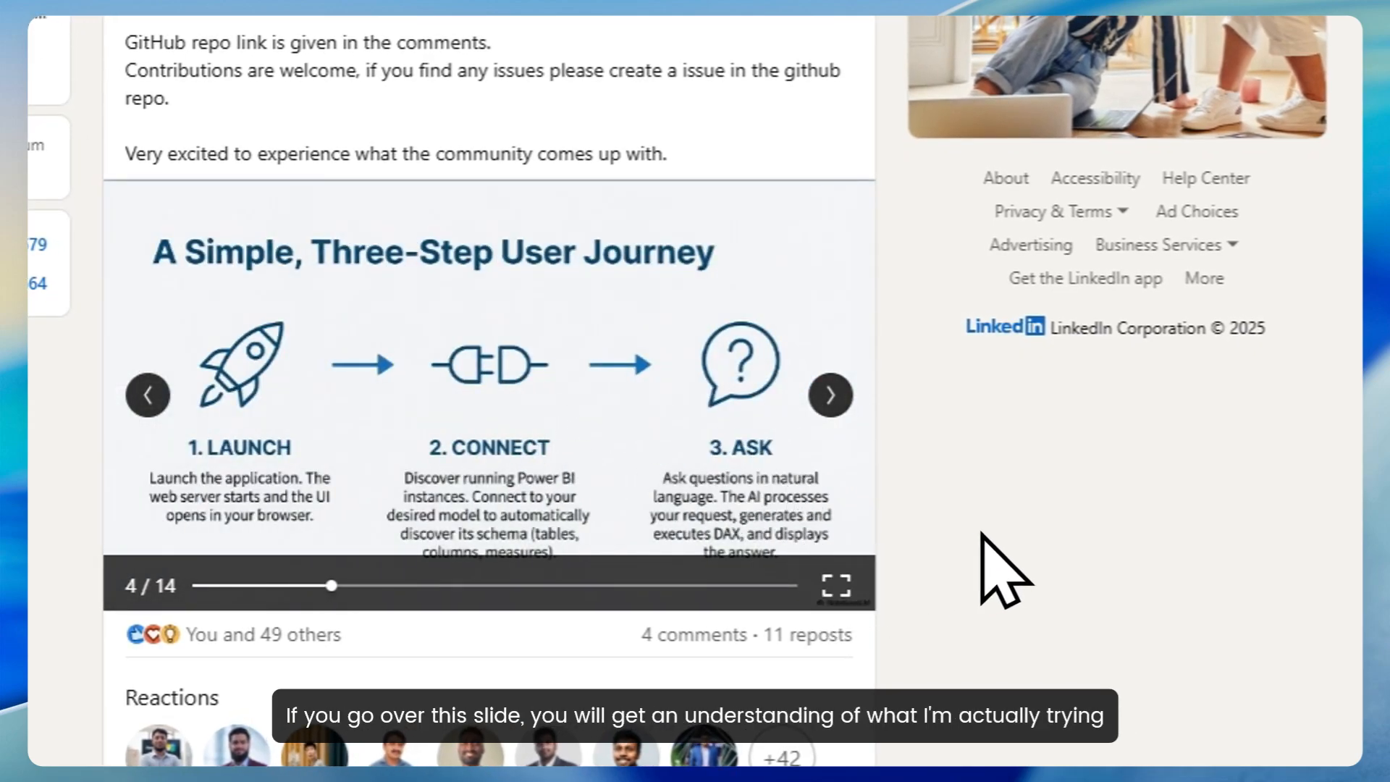
{"action": "left_click", "coordinate": [831, 404]}
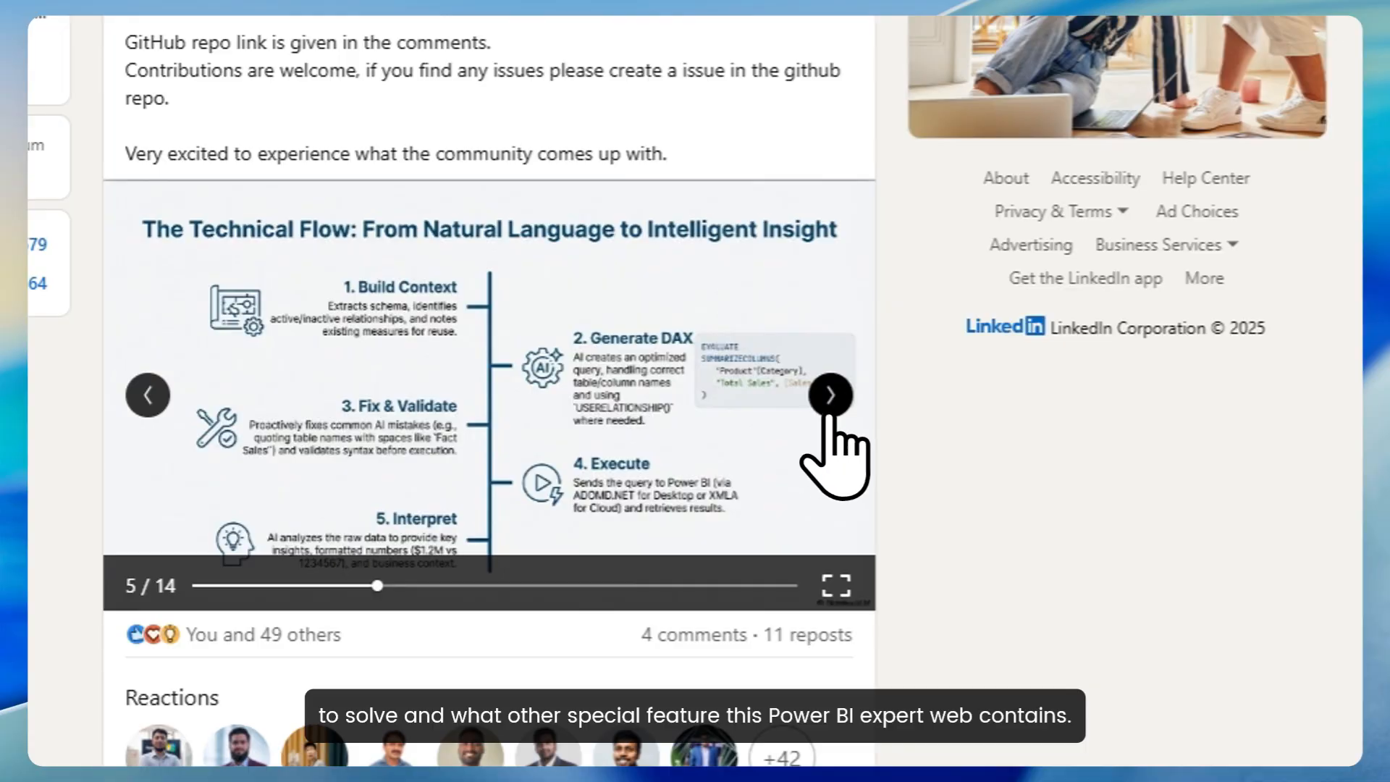
{"action": "left_click", "coordinate": [831, 405]}
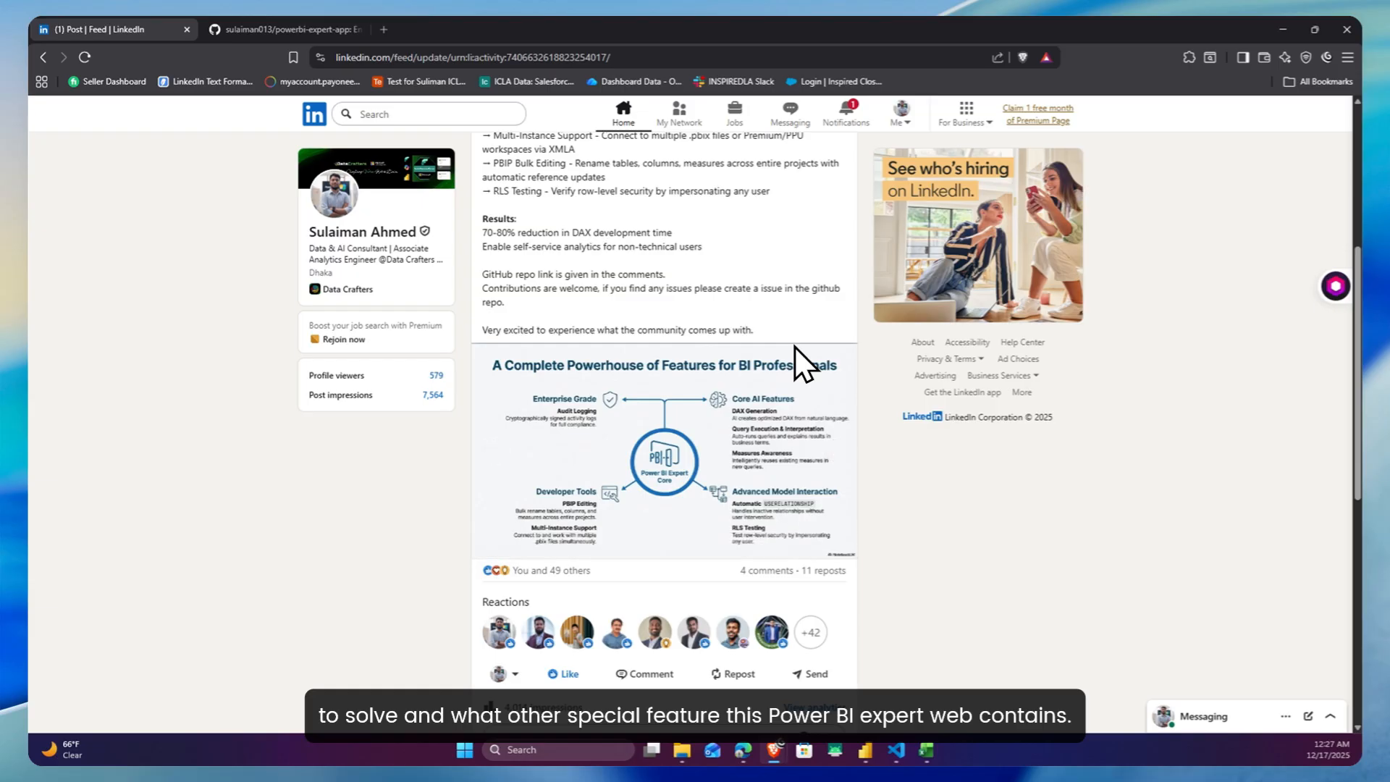
{"action": "scroll", "coordinate": [795, 346], "scroll_direction": "down", "scroll_amount": 1}
{"action": "scroll", "coordinate": [795, 346], "scroll_direction": "down", "scroll_amount": 4}
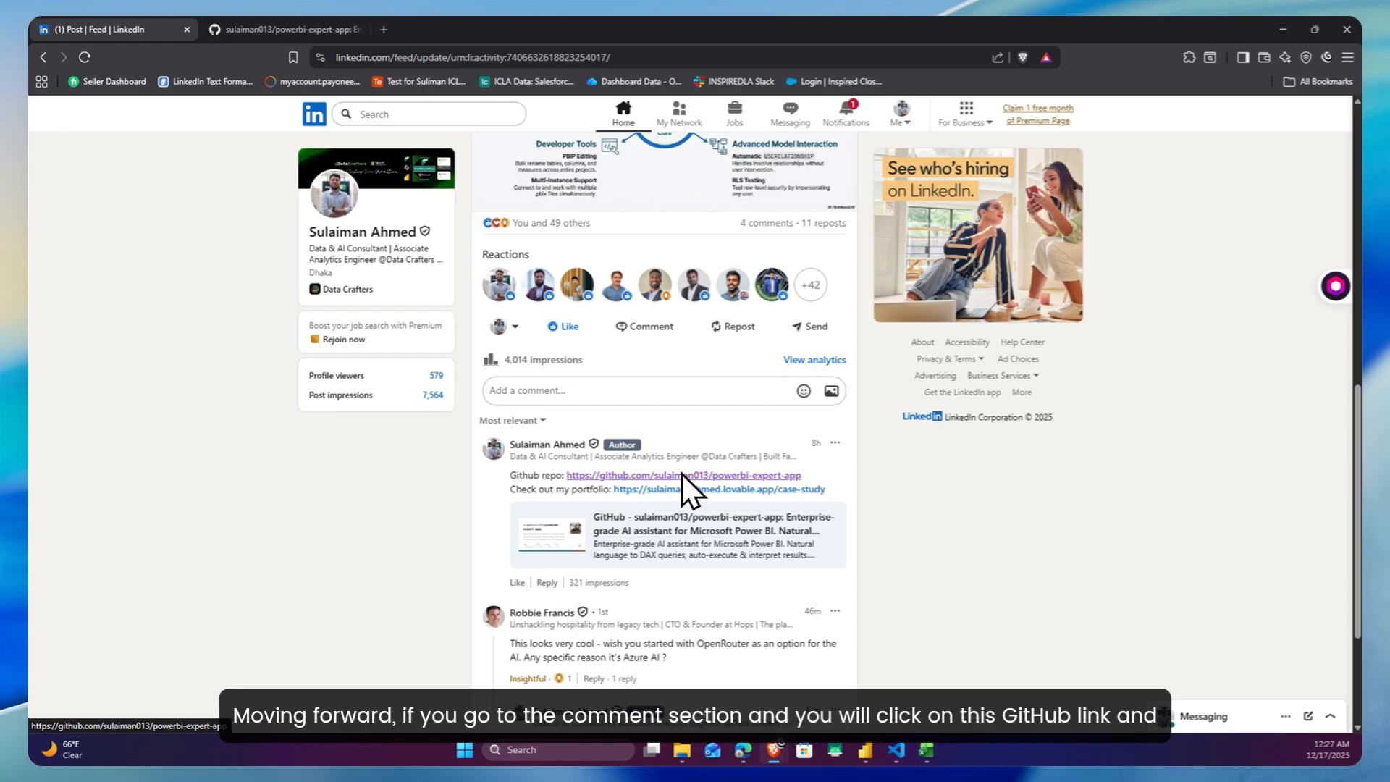
- Switch to the powerbi-expert-app GitHub repository and examine the README from the executive summary to the table of contents
{"action": "left_click", "coordinate": [254, 29]}
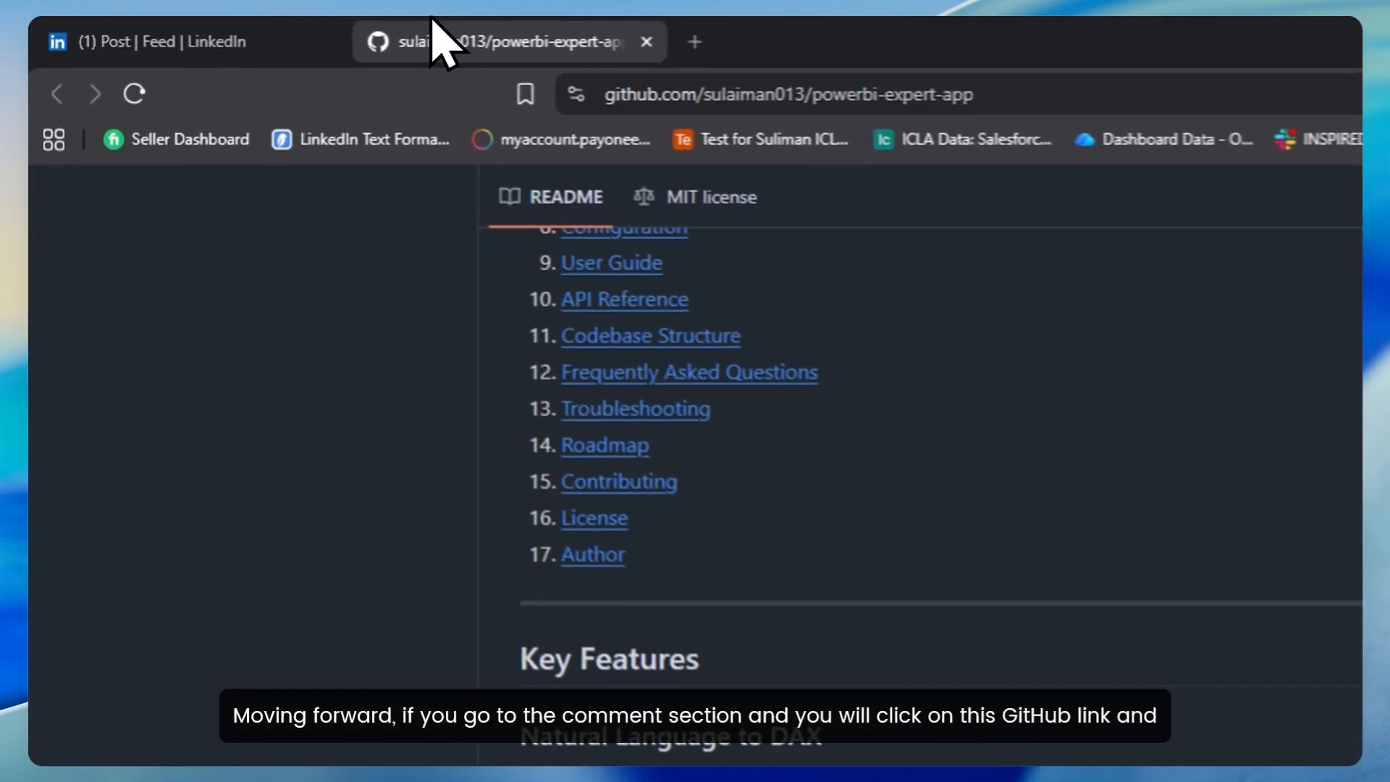
{"action": "scroll", "coordinate": [878, 552], "scroll_direction": "up", "scroll_amount": 10}
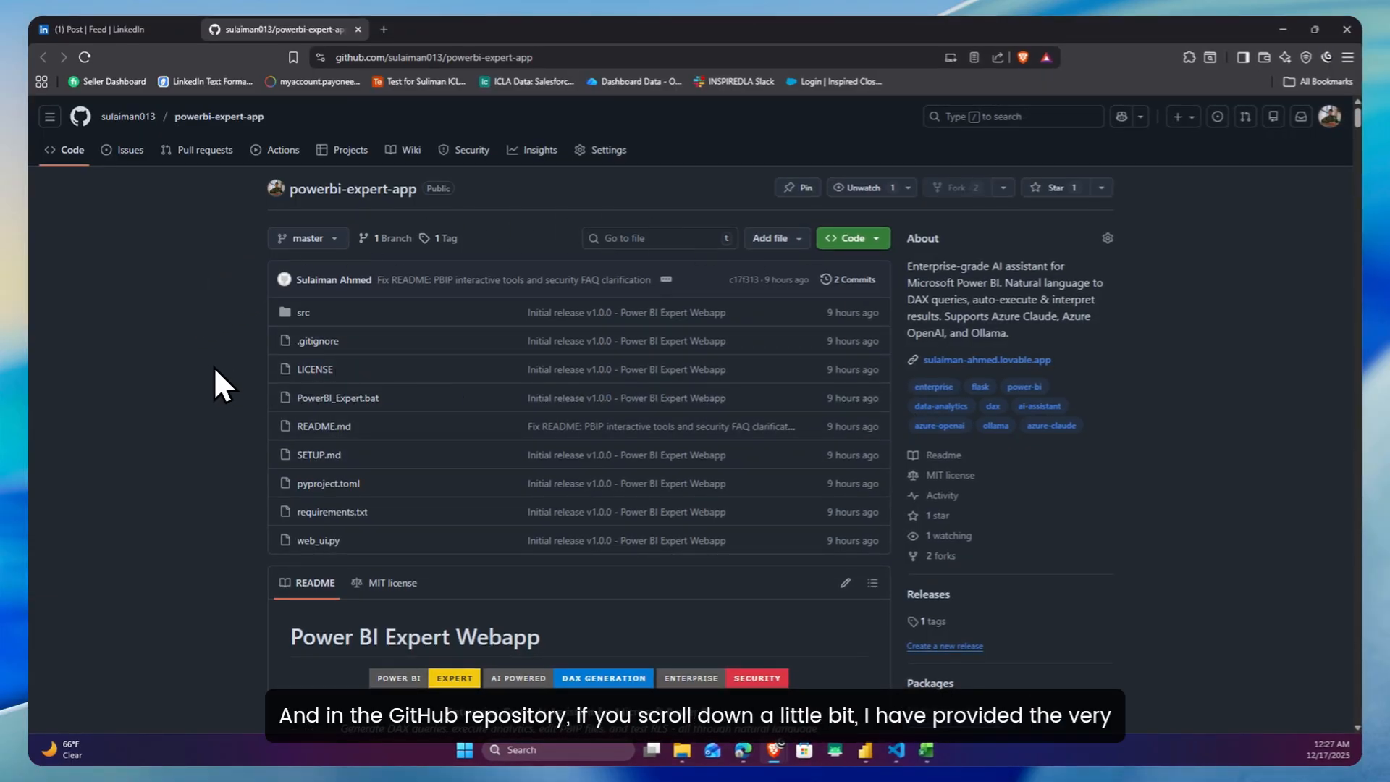
{"action": "scroll", "coordinate": [199, 366], "scroll_direction": "down", "scroll_amount": 6}
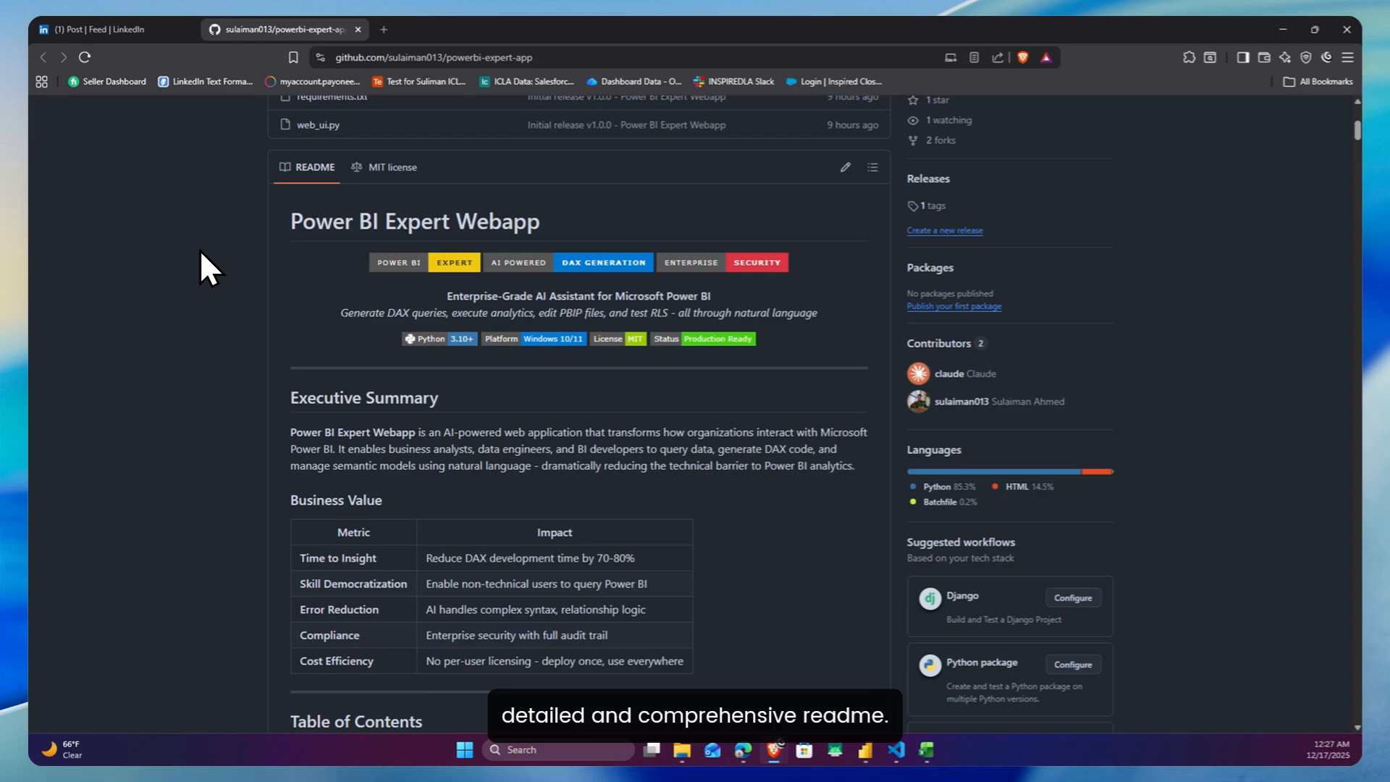
{"action": "scroll", "coordinate": [200, 249], "scroll_direction": "down", "scroll_amount": 4}
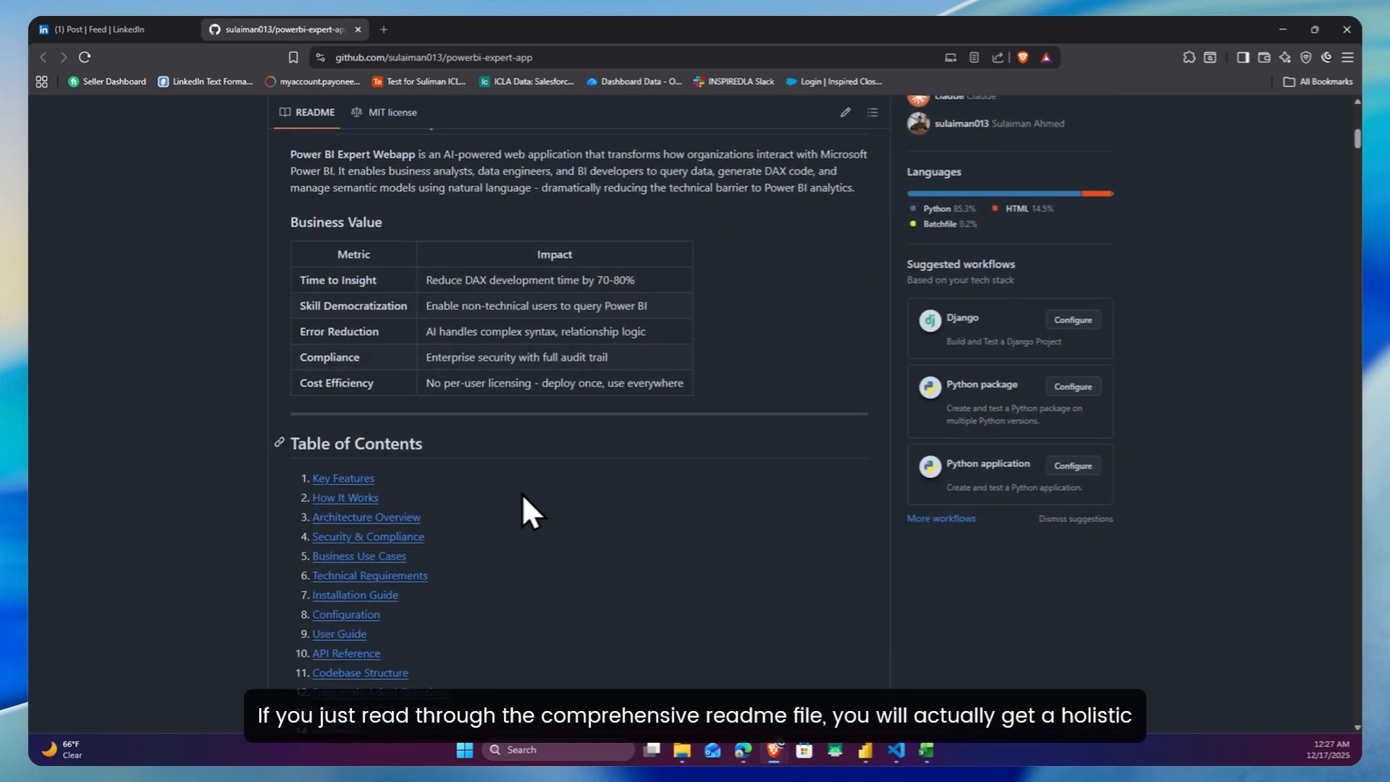
{"action": "scroll", "coordinate": [220, 416], "scroll_direction": "down", "scroll_amount": 3}
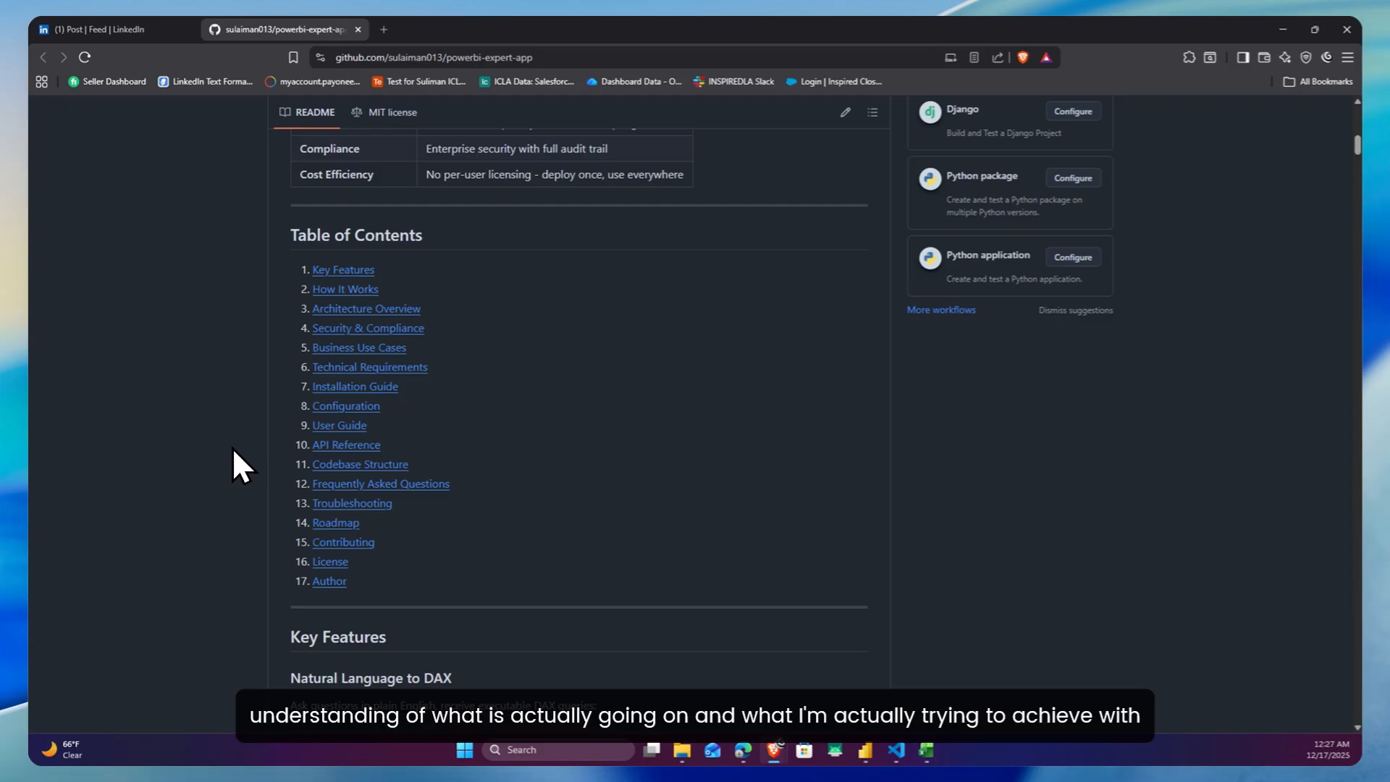
- Show the repository's clone and ZIP download options, and close them without downloading
{"action": "scroll", "coordinate": [250, 475], "scroll_direction": "up", "scroll_amount": 10}
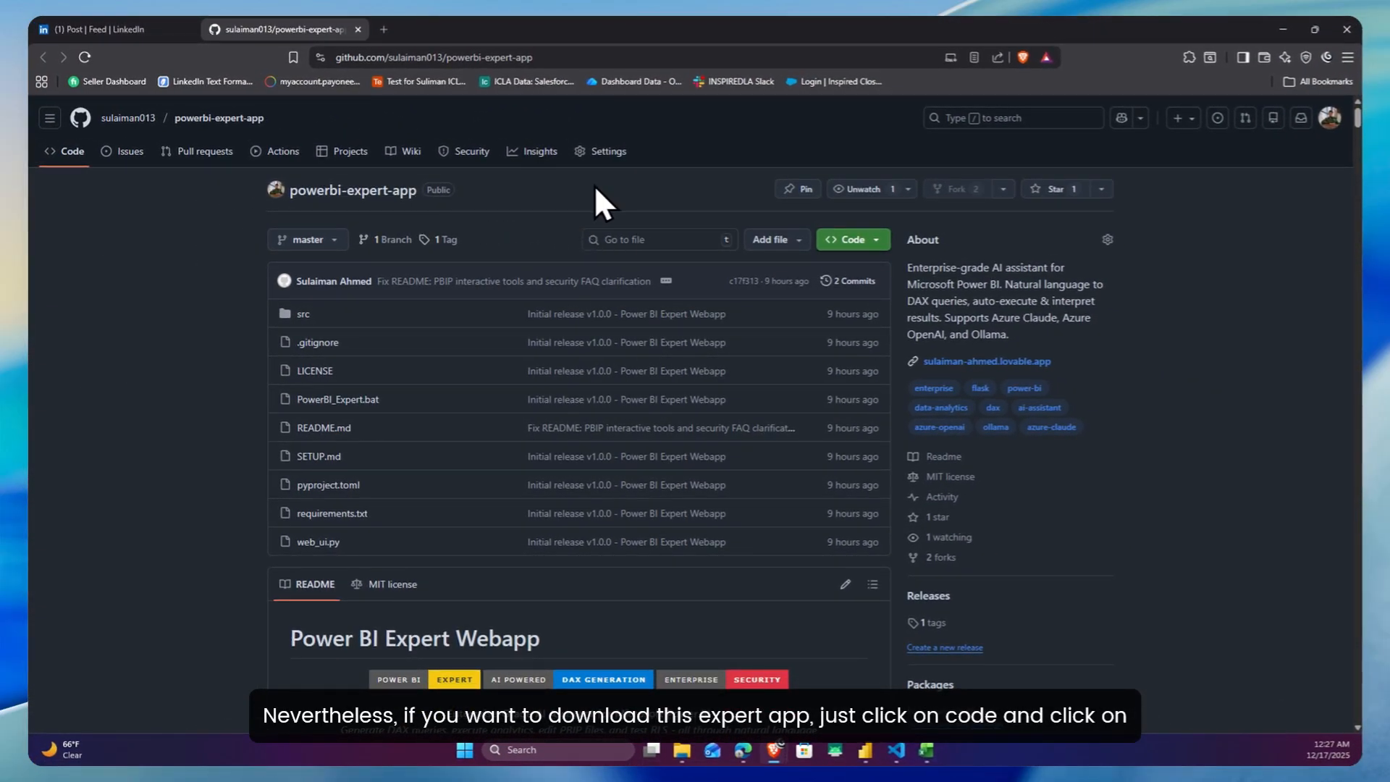
{"action": "left_click", "coordinate": [860, 244]}
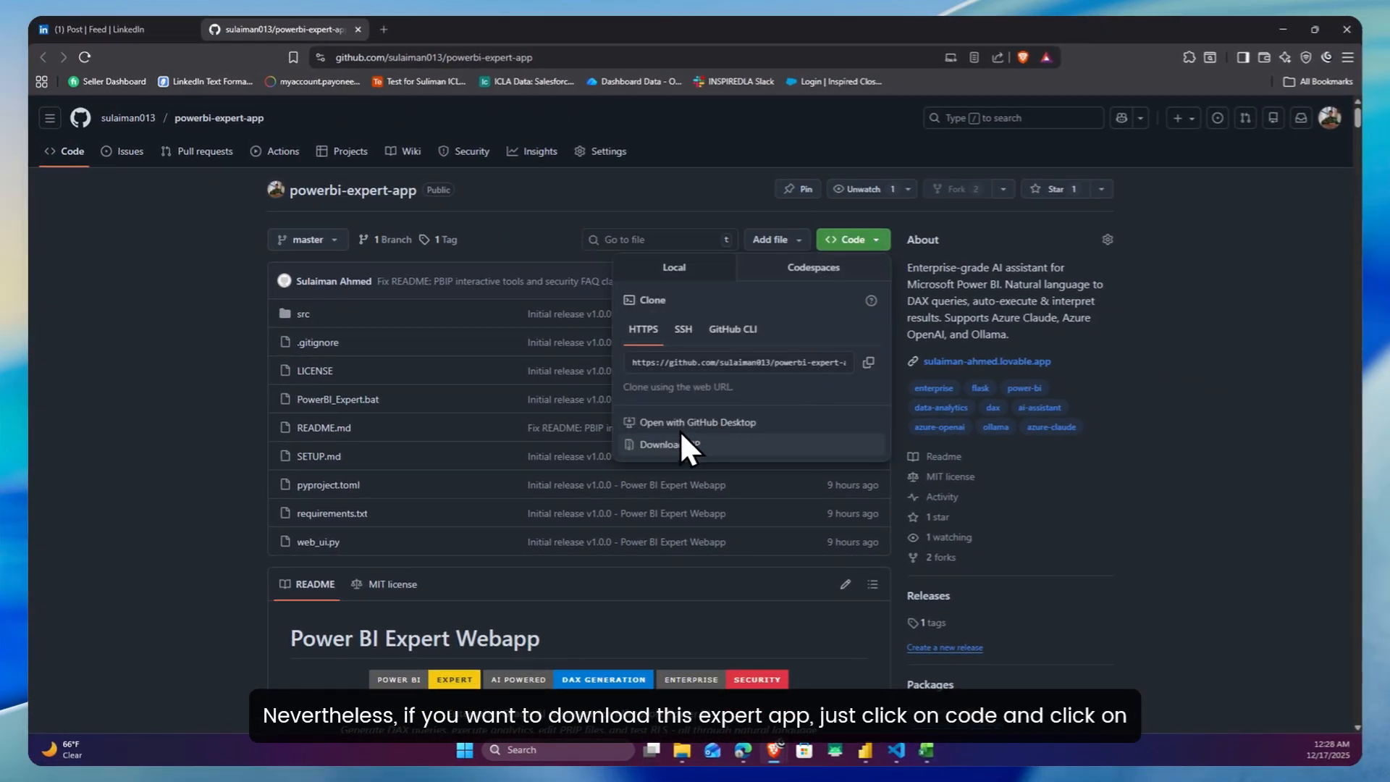
{"action": "left_click", "coordinate": [1213, 394]}
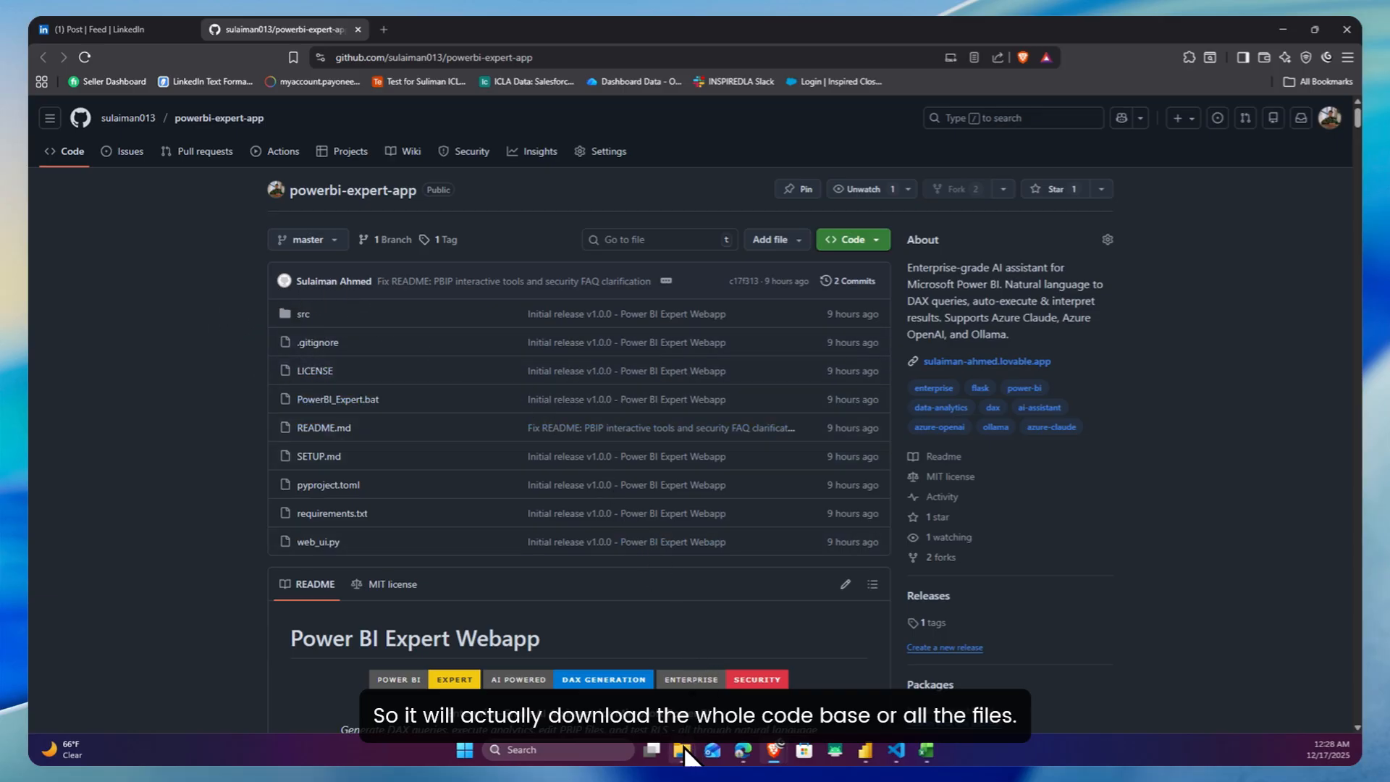
- Switch to the powerbi-mcp-v3 folder in File Explorer and run PowerBI_Expert.bat to launch the web app
{"action": "mouse_move", "coordinate": [684, 749]}
{"action": "left_click", "coordinate": [753, 659]}
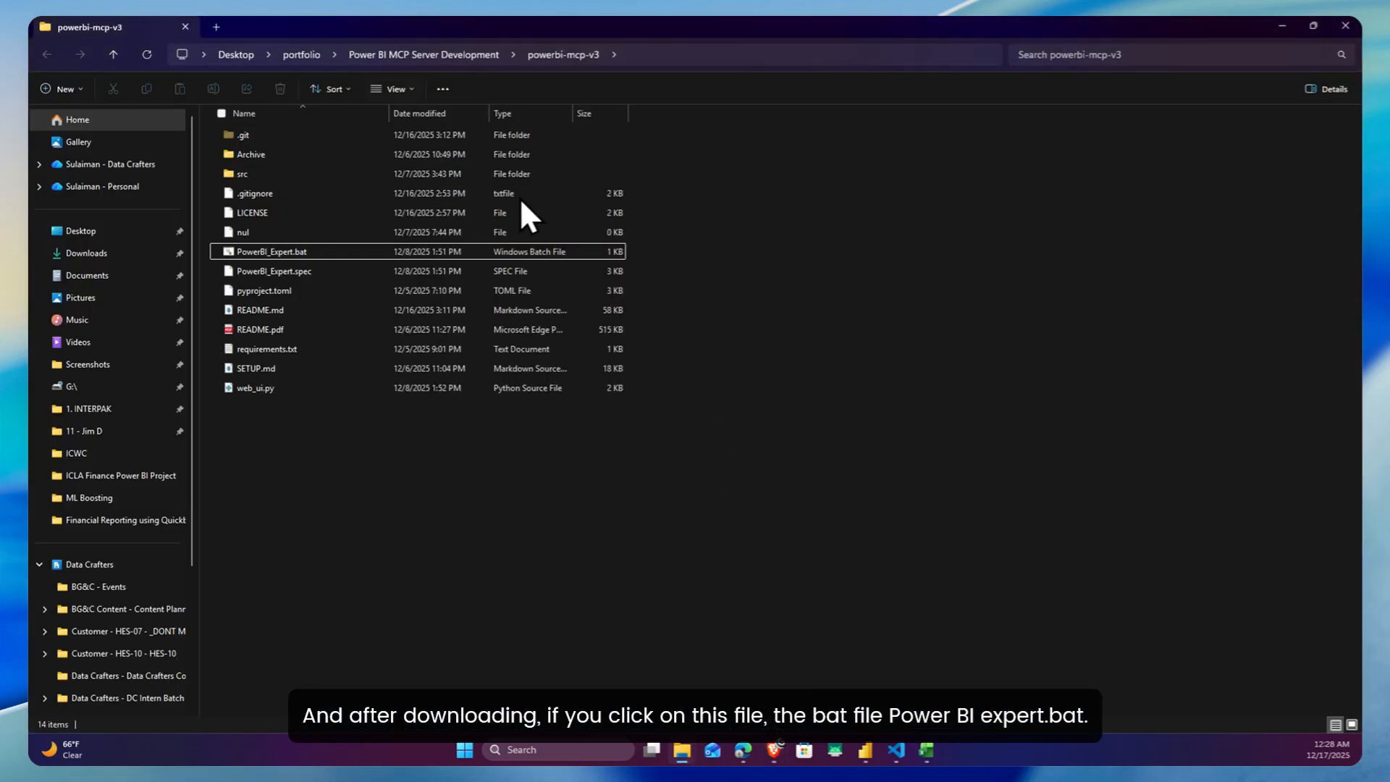
{"action": "left_click", "coordinate": [305, 250]}
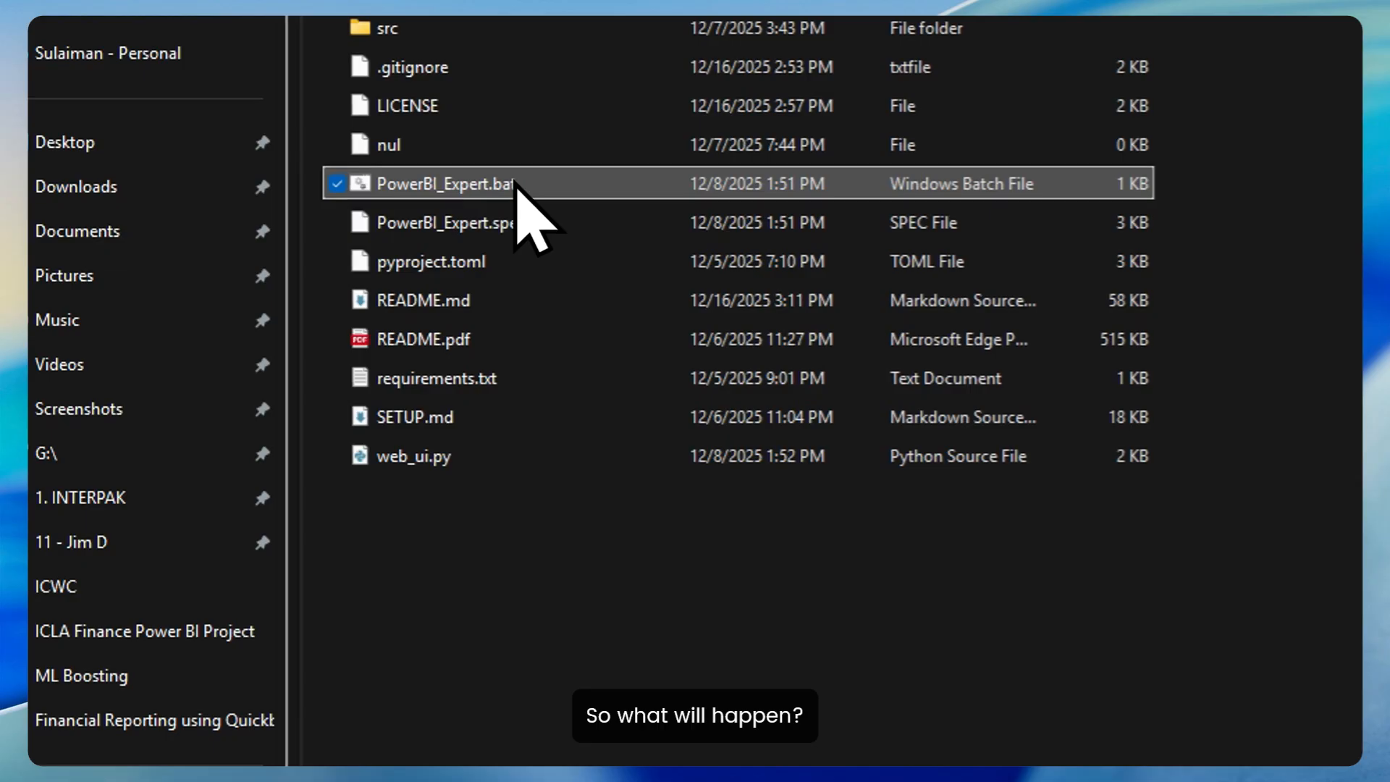
{"action": "double_click", "coordinate": [515, 182]}
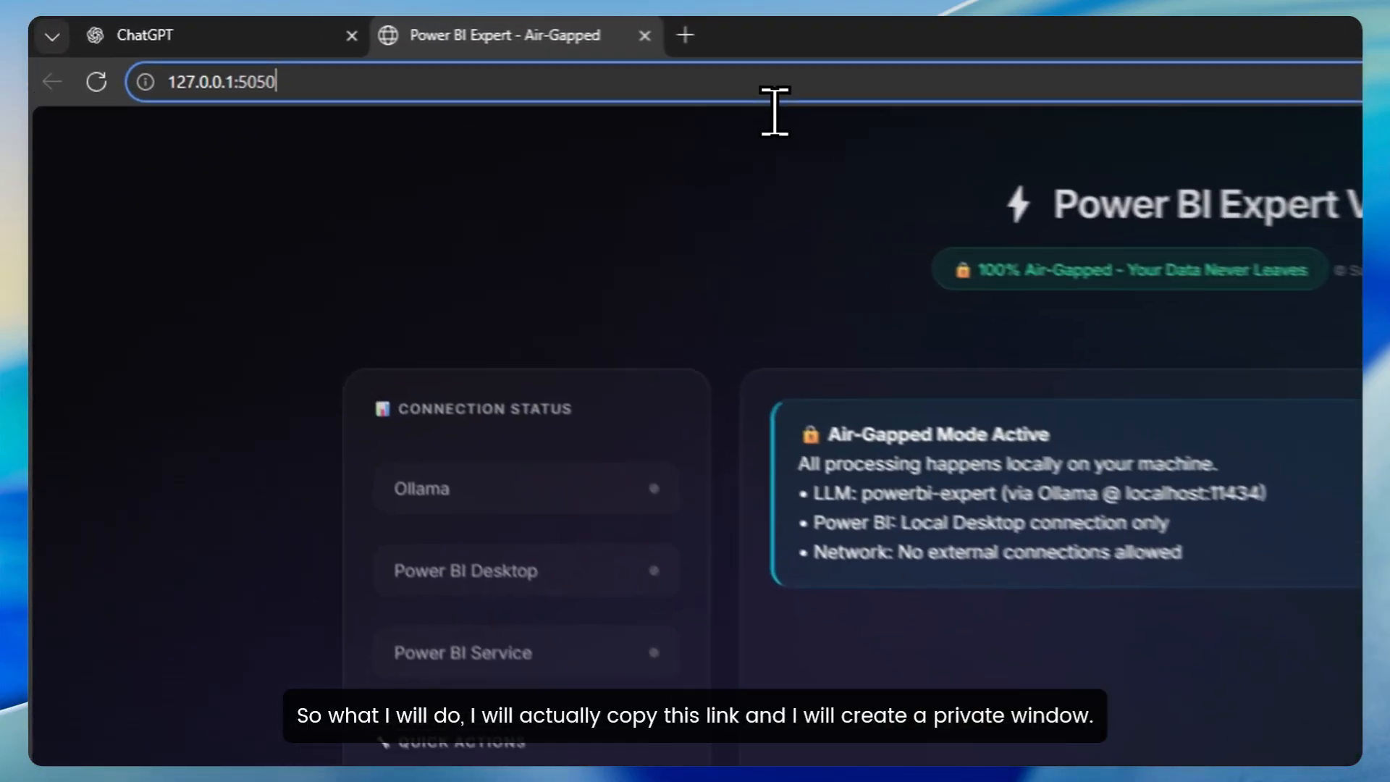
{"action": "left_click", "coordinate": [458, 55]}
{"action": "key", "text": "ctrl+c"}
{"action": "left_click", "coordinate": [155, 569]}
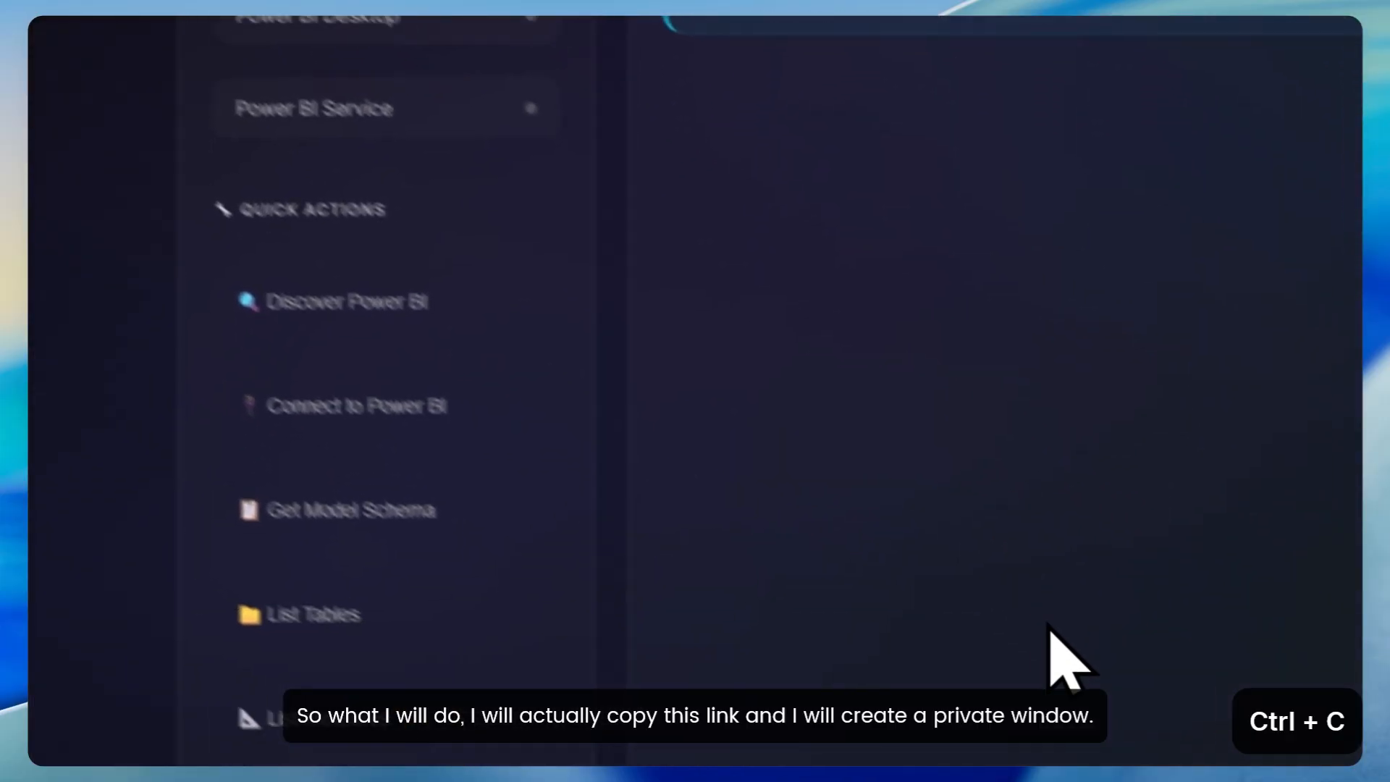
{"action": "right_click", "coordinate": [739, 740]}
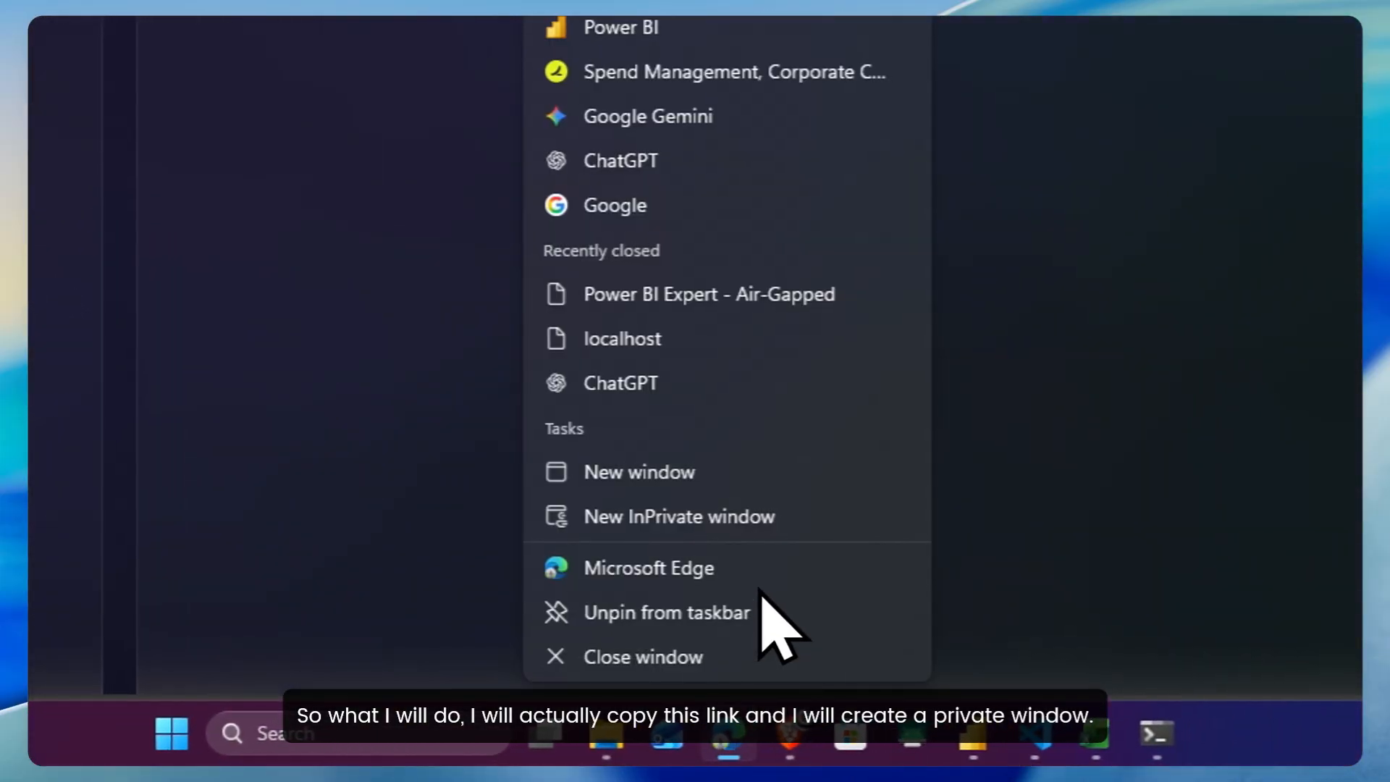
{"action": "left_click", "coordinate": [724, 516]}
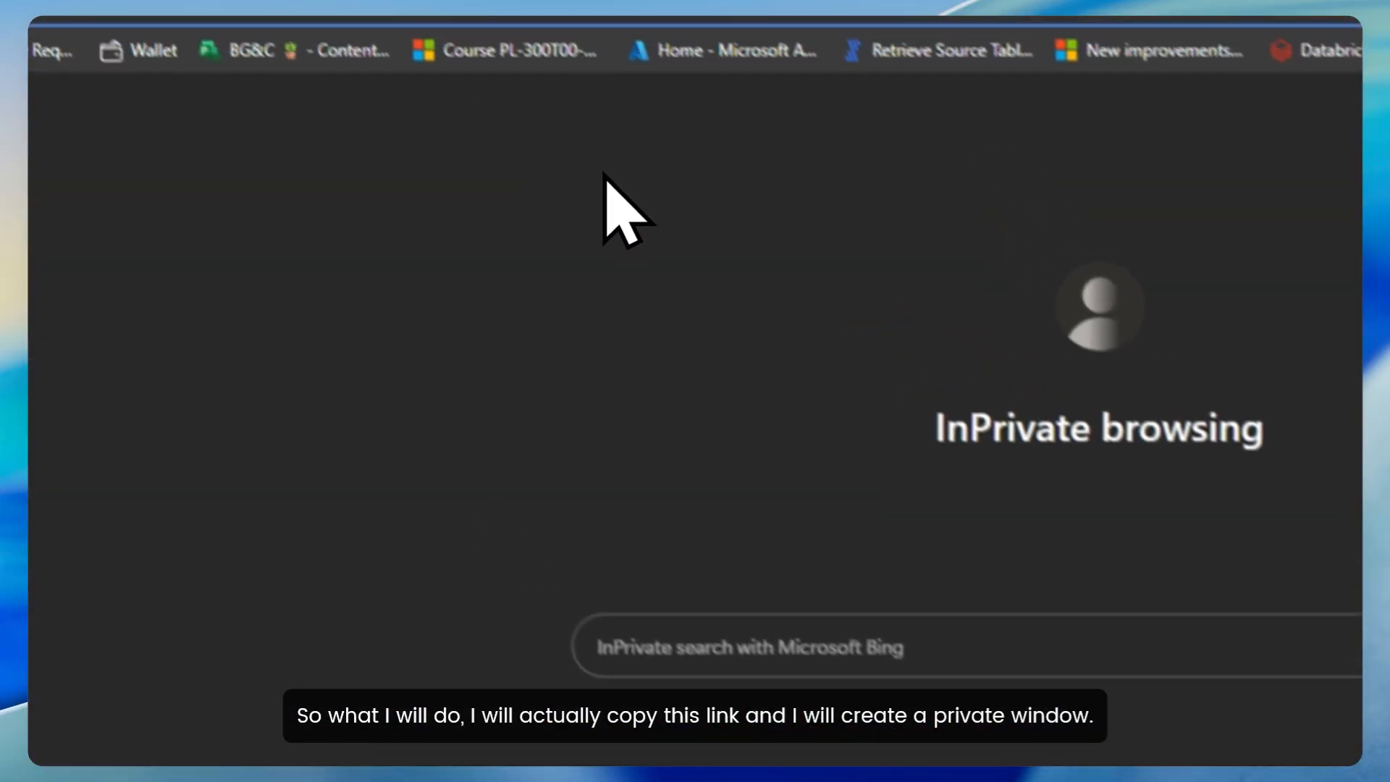
{"action": "key", "text": "ctrl+v"}
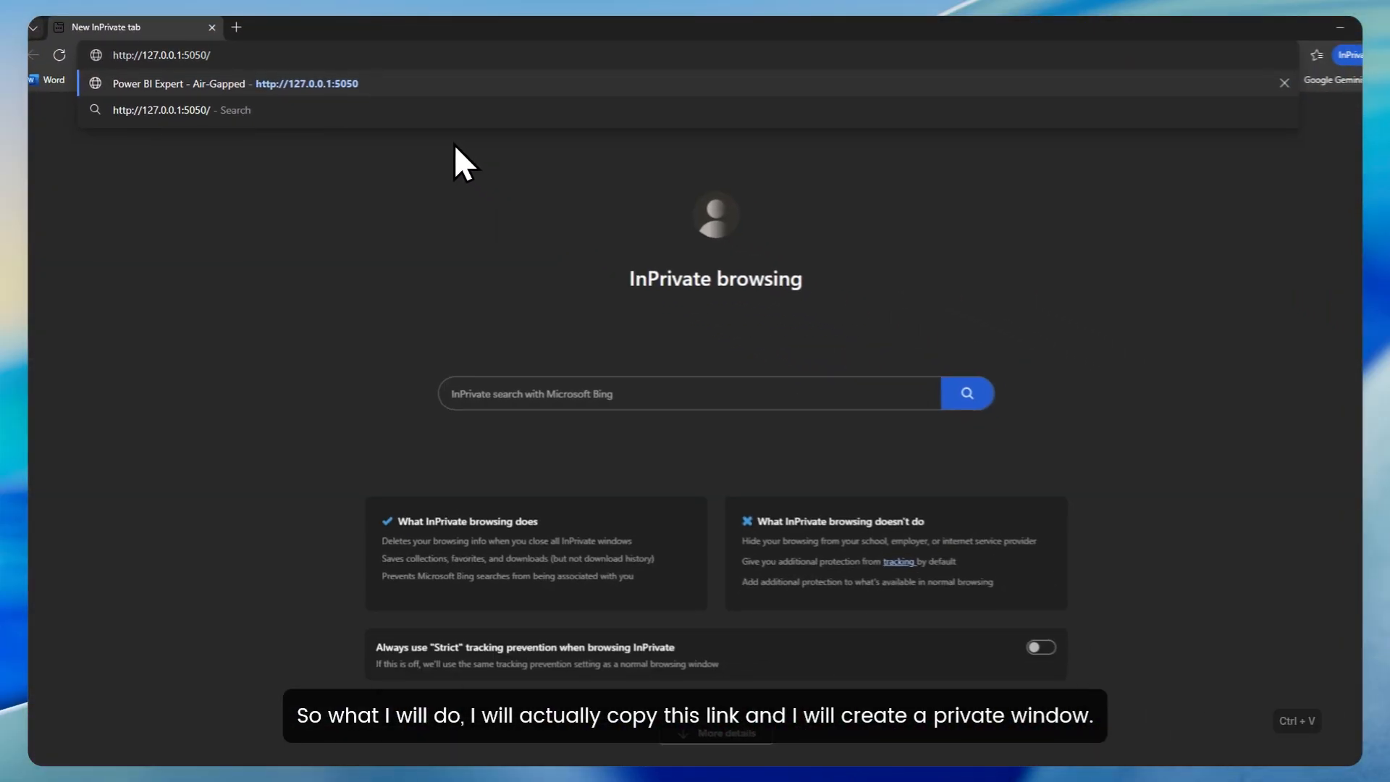
{"action": "key", "text": "Return"}
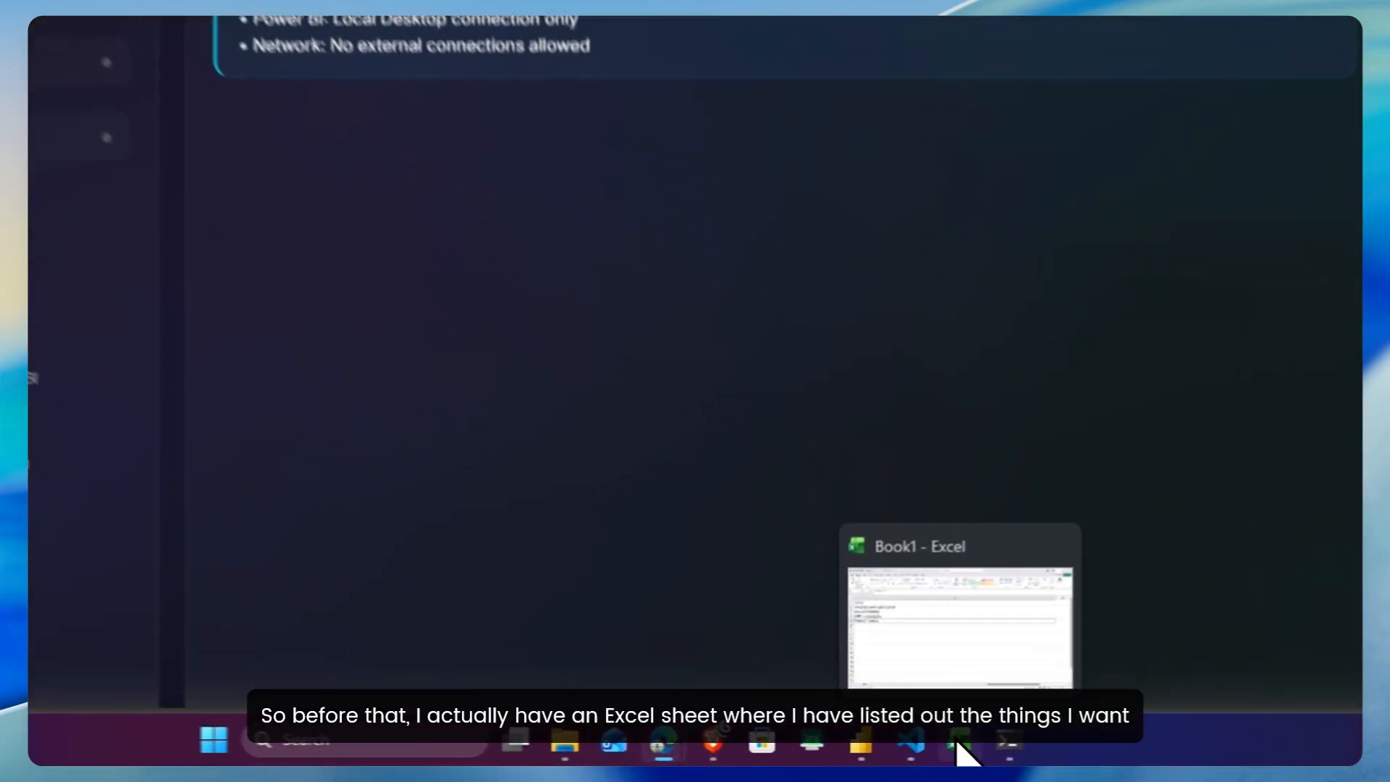
- Switch to the Book1 workbook in Excel and review the Setup and Integration with azure claude topics
{"action": "left_click", "coordinate": [907, 746]}
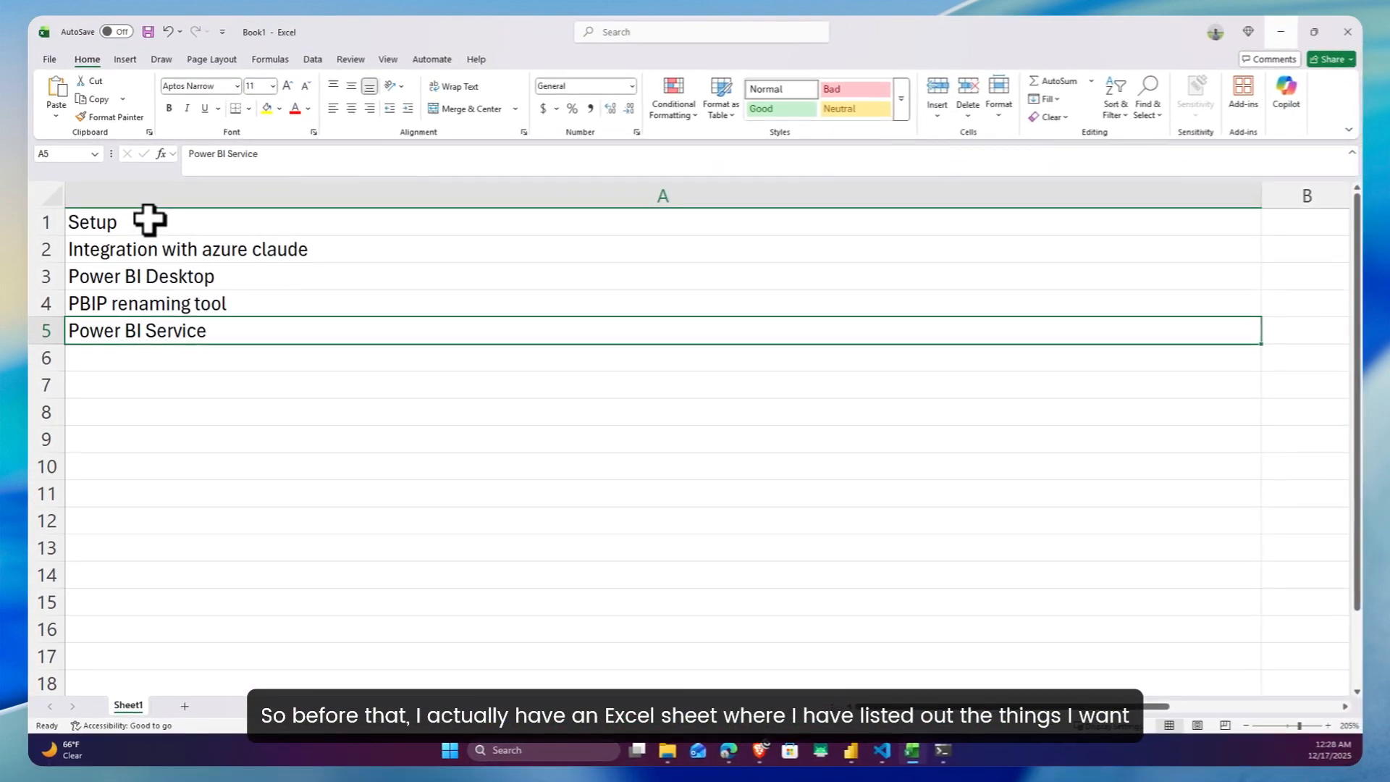
{"action": "left_click", "coordinate": [149, 219]}
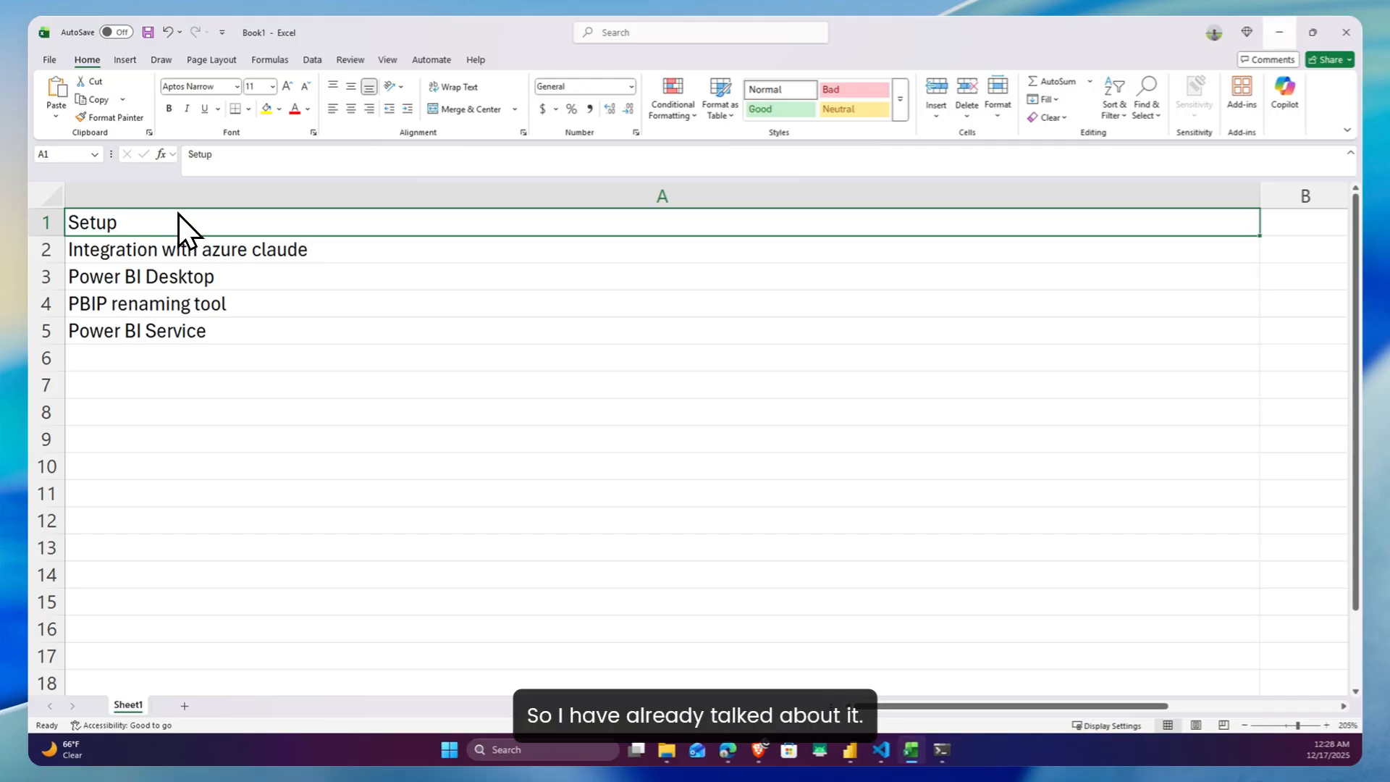
{"action": "left_click", "coordinate": [267, 246]}
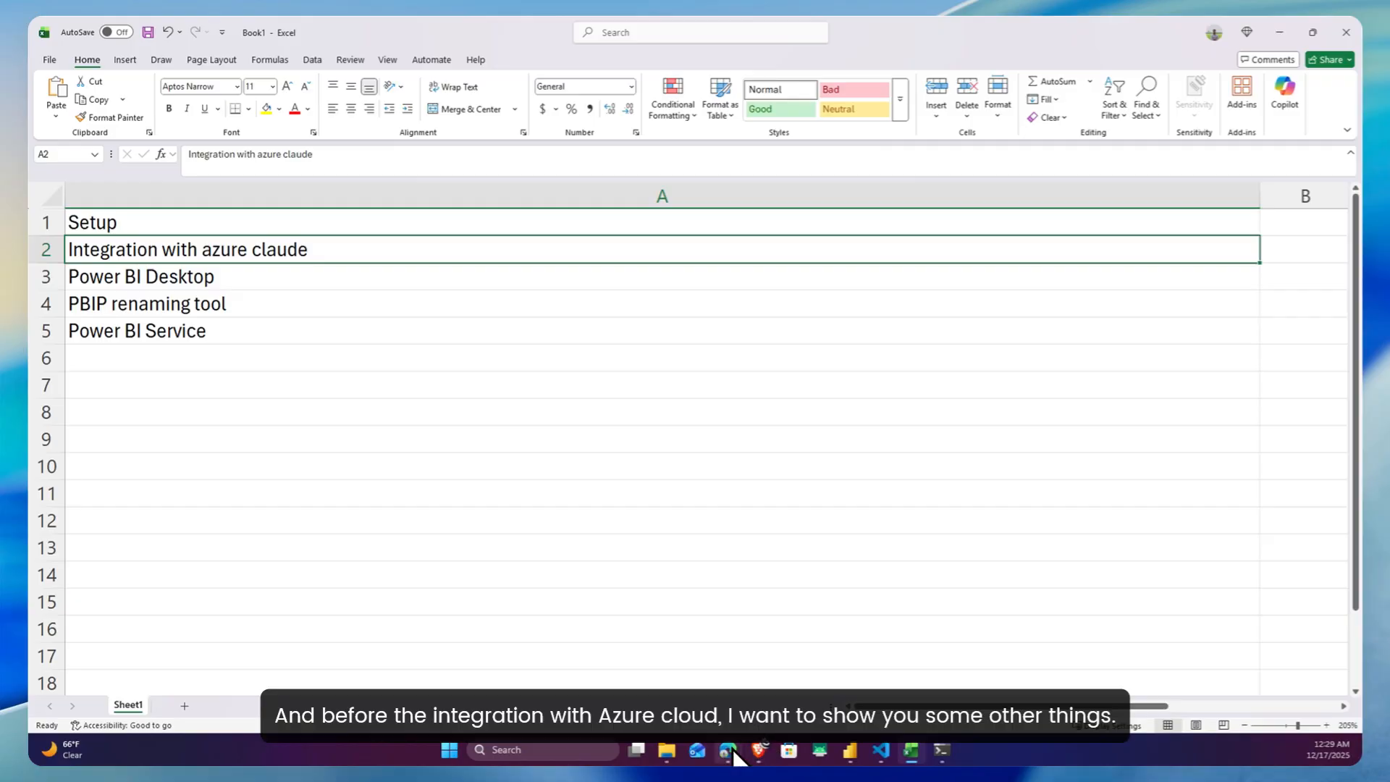
- Return to the InPrivate Power BI Expert window, preview the open Power BI Desktop reports, and view the app's quick actions
{"action": "mouse_move", "coordinate": [725, 757]}
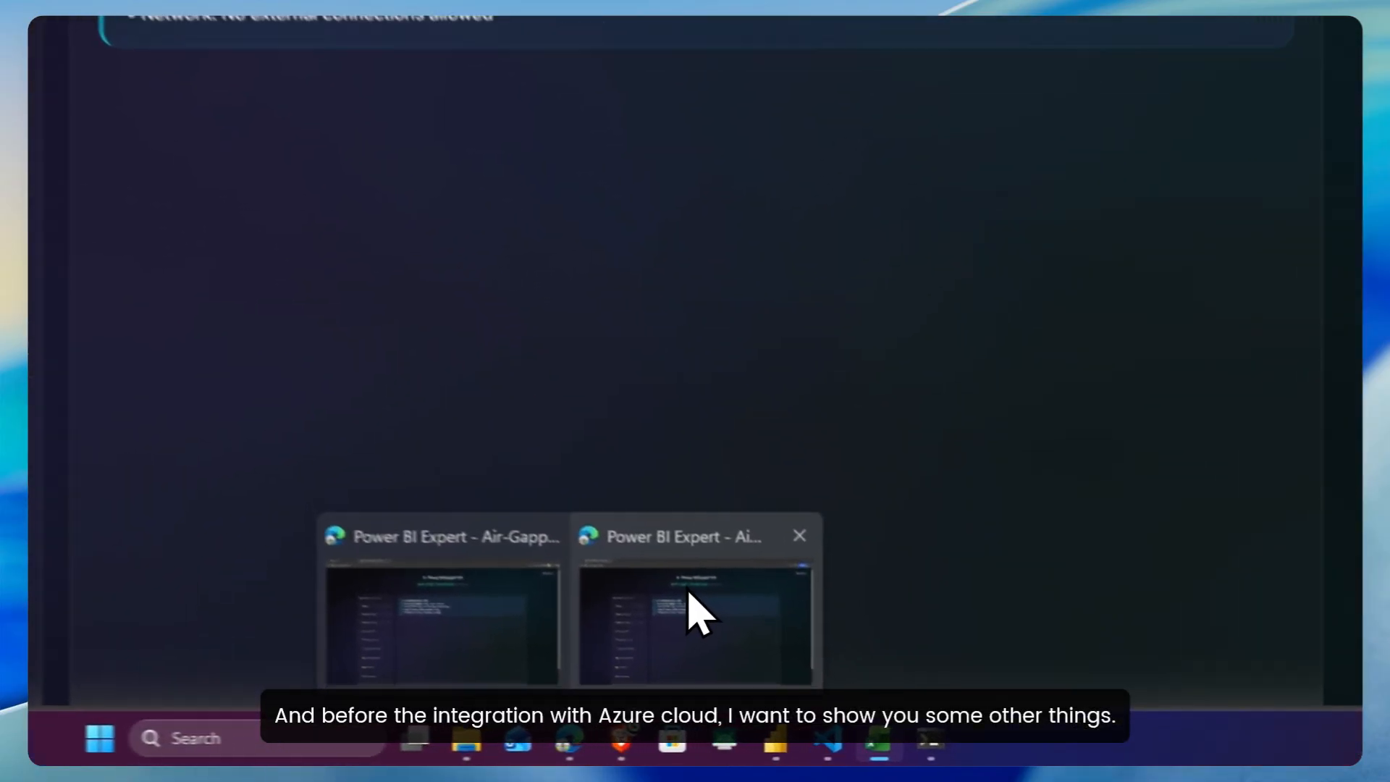
{"action": "left_click", "coordinate": [802, 672]}
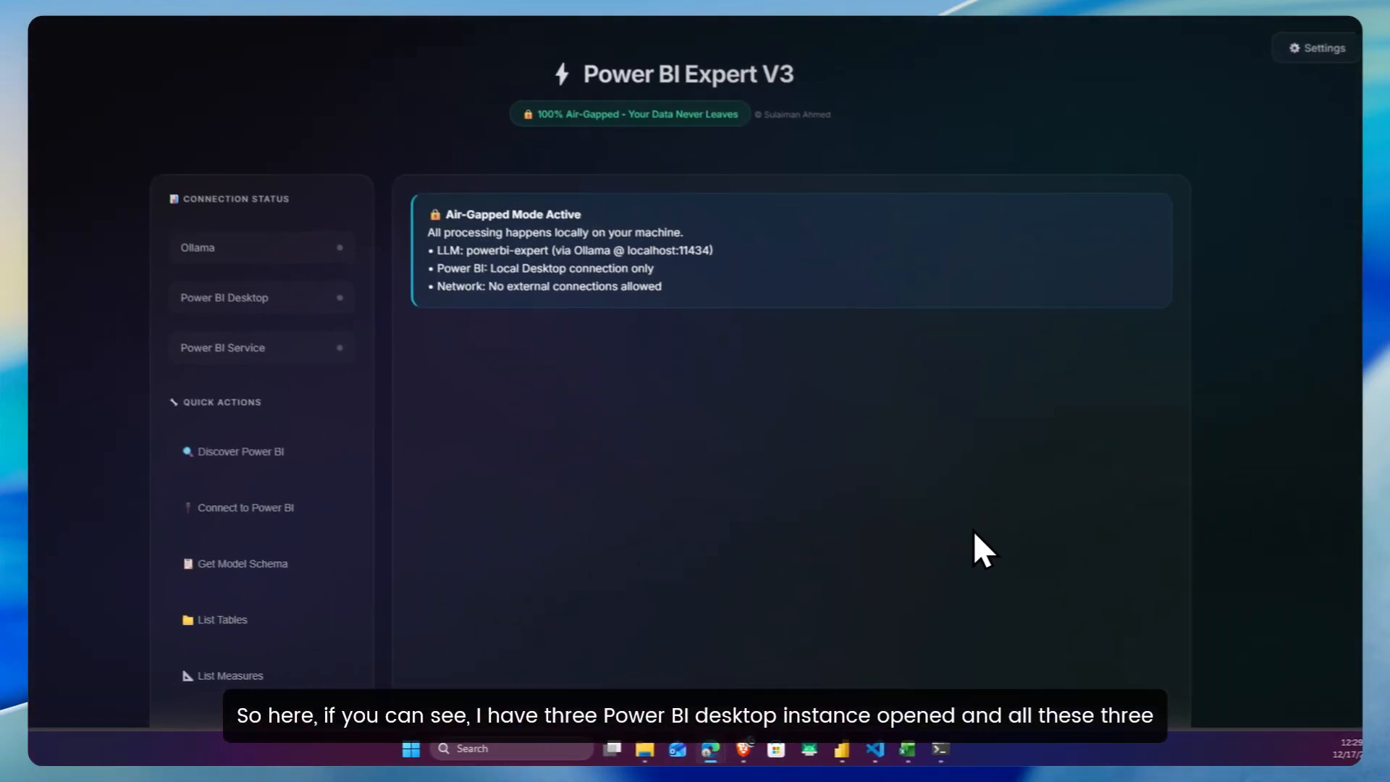
{"action": "mouse_move", "coordinate": [850, 752]}
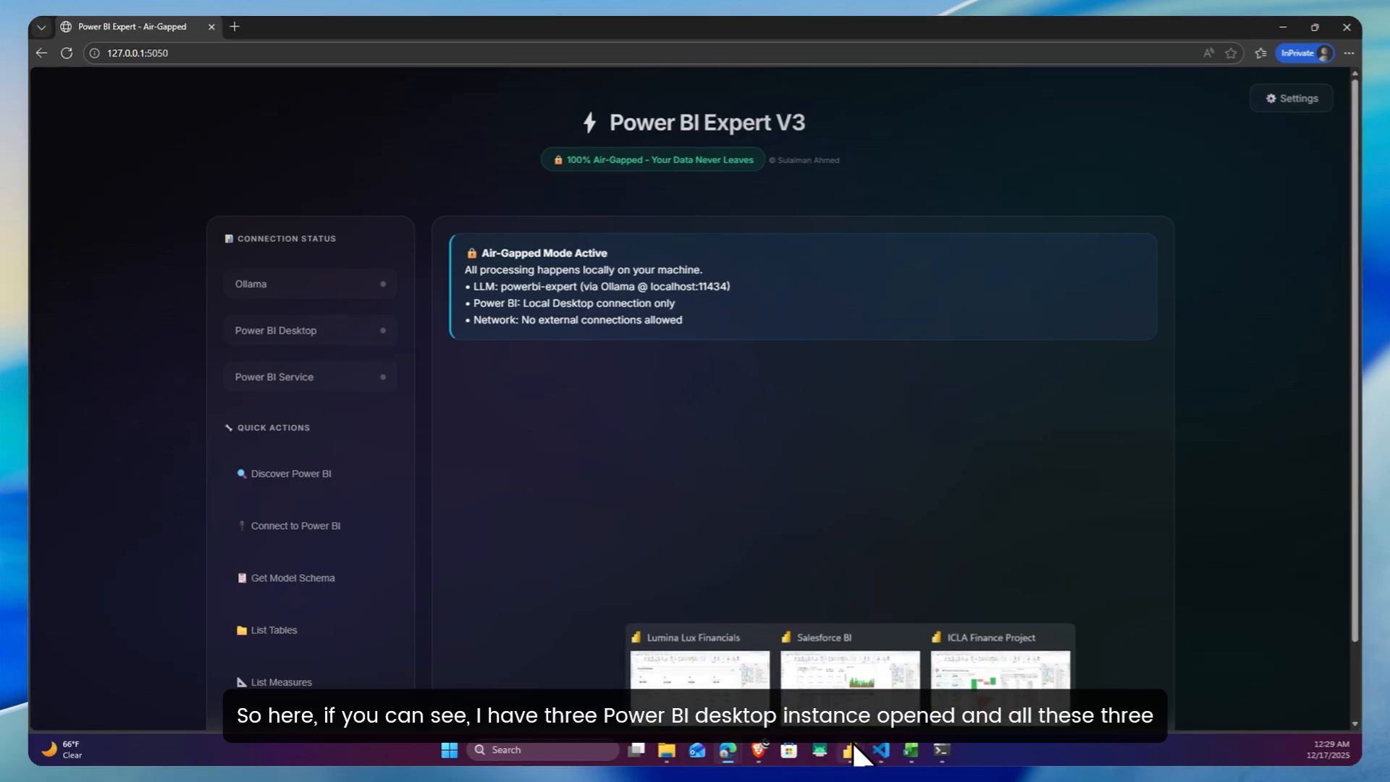
{"action": "mouse_move", "coordinate": [701, 684]}
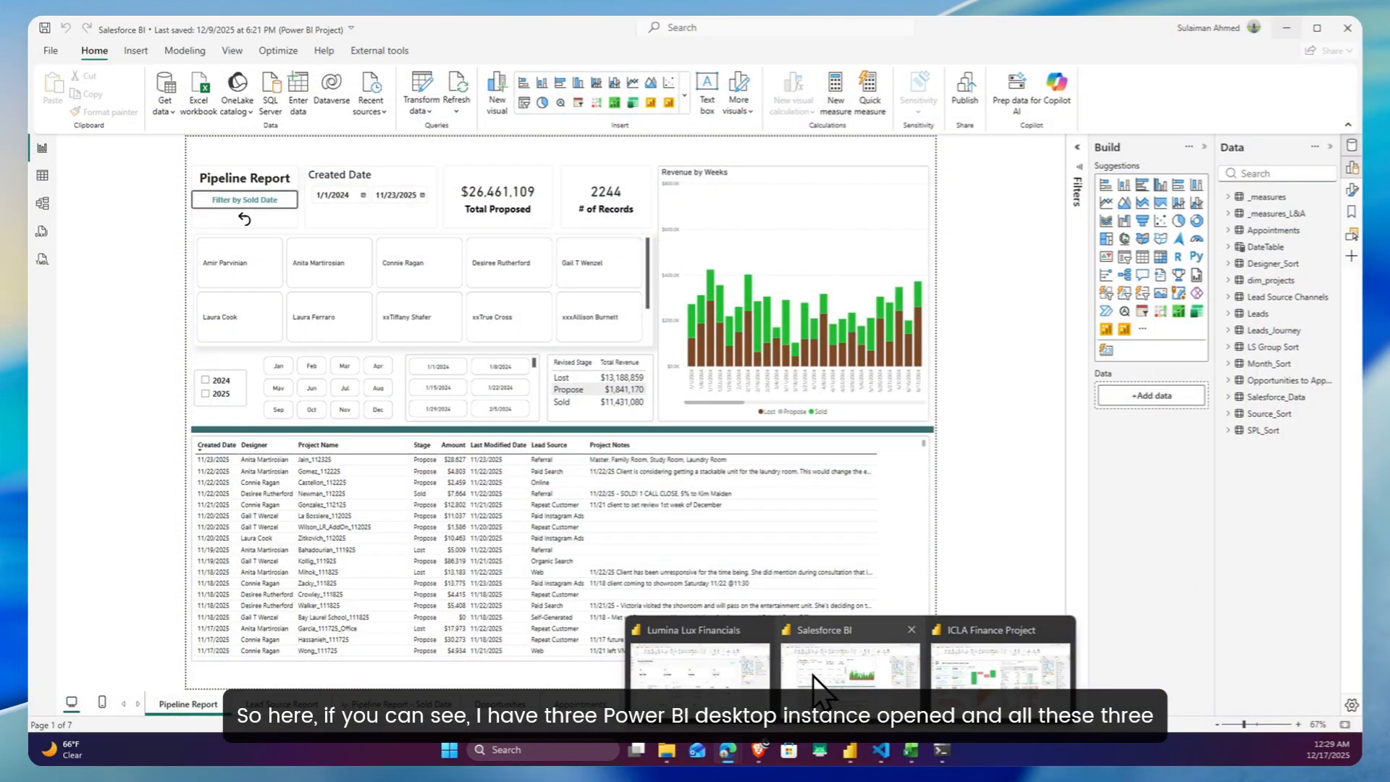
{"action": "mouse_move", "coordinate": [950, 675]}
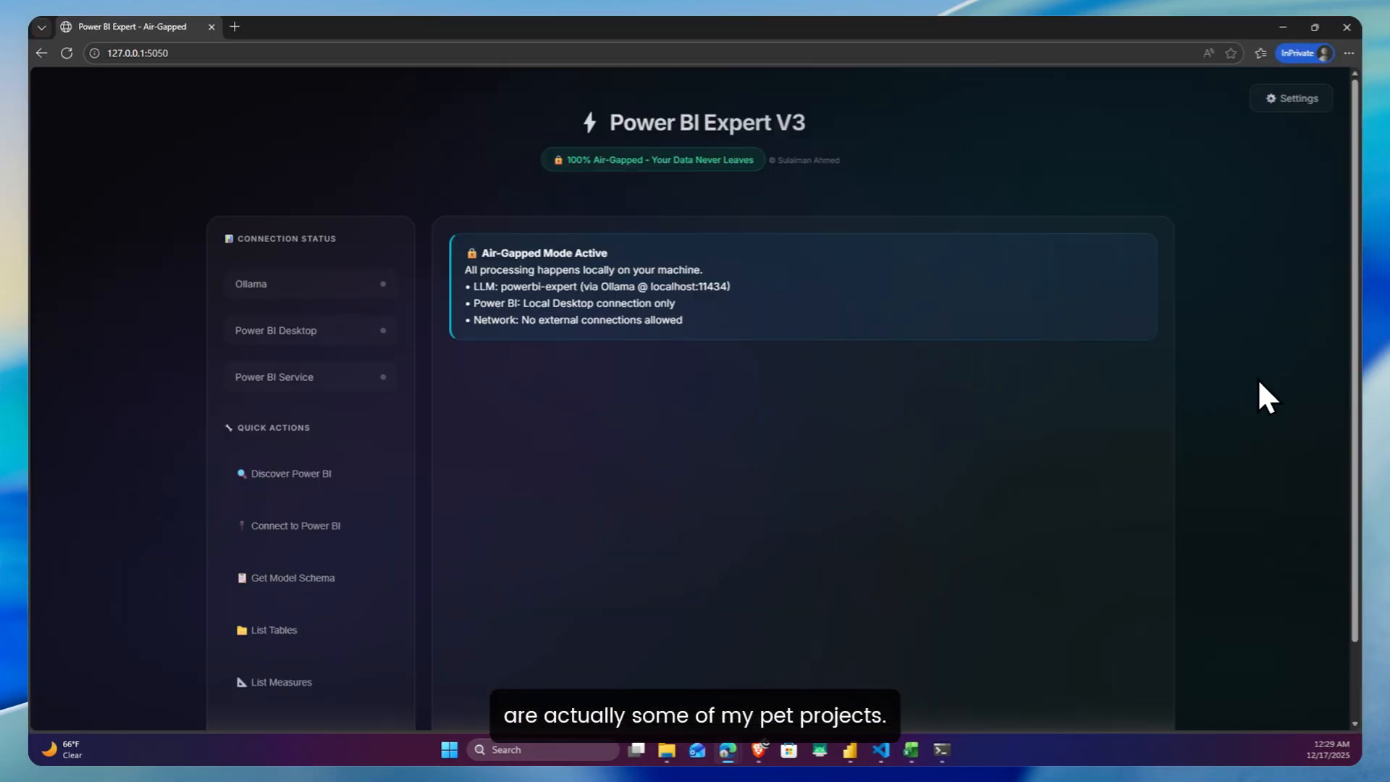
{"action": "scroll", "coordinate": [1053, 372], "scroll_direction": "down", "scroll_amount": 1}
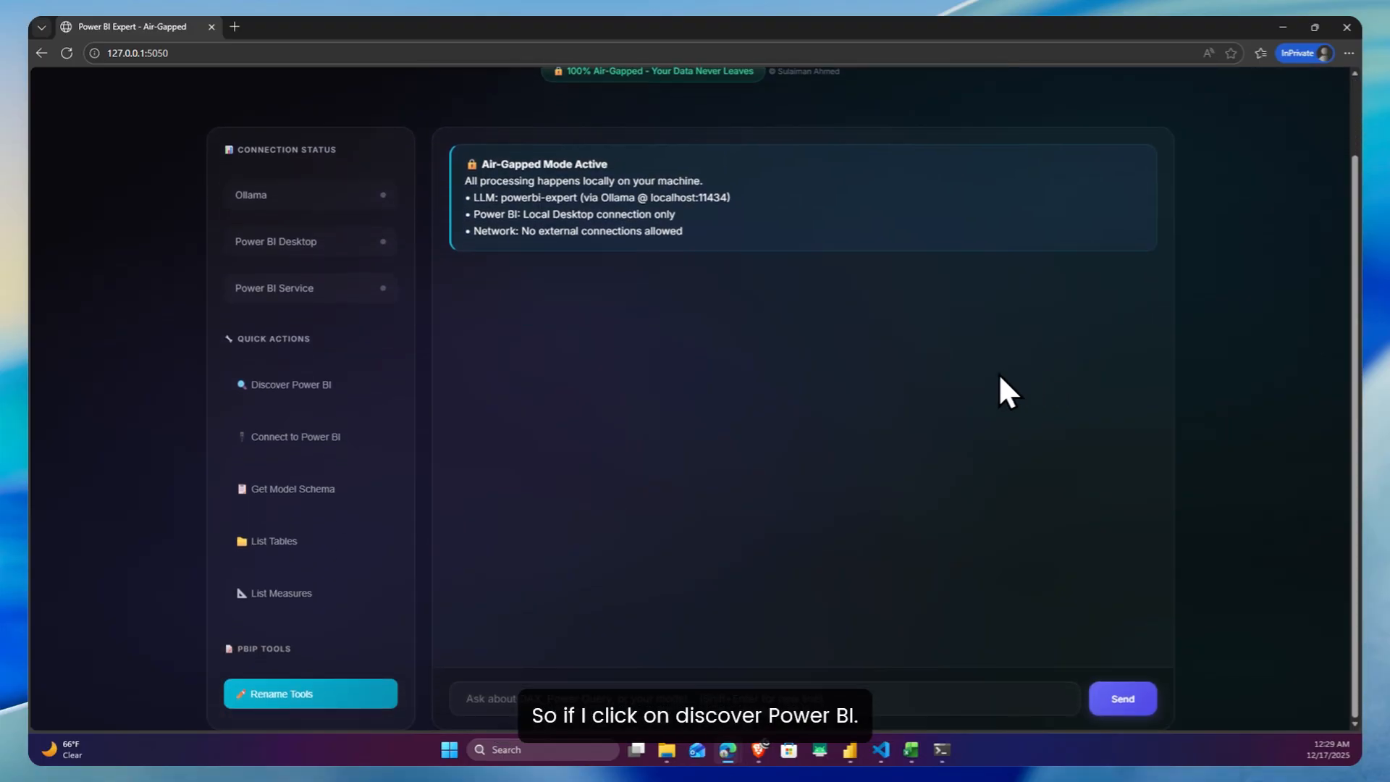
- Discover the running Power BI Desktop instances and view the list of ports and models
{"action": "left_click", "coordinate": [290, 384]}
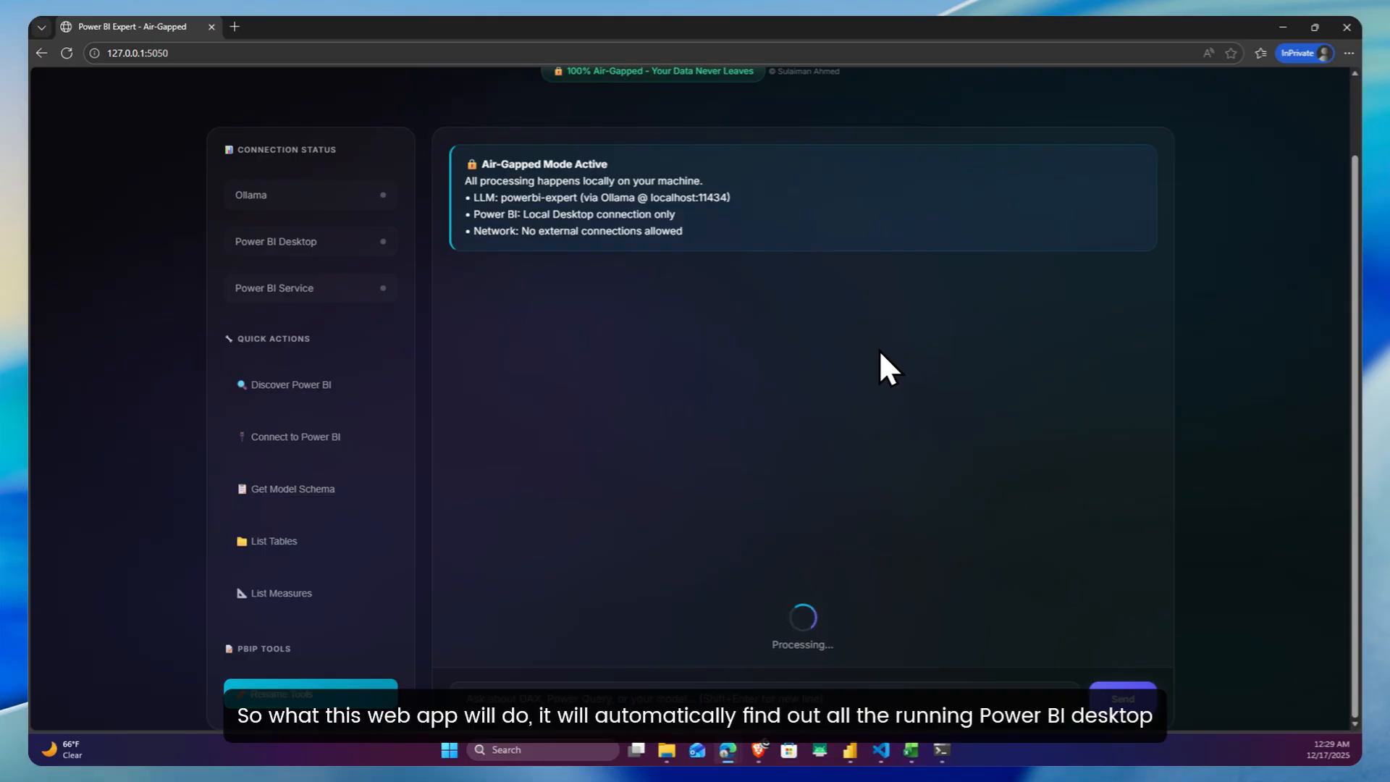
{"action": "scroll", "coordinate": [873, 350], "scroll_direction": "down", "scroll_amount": 1}
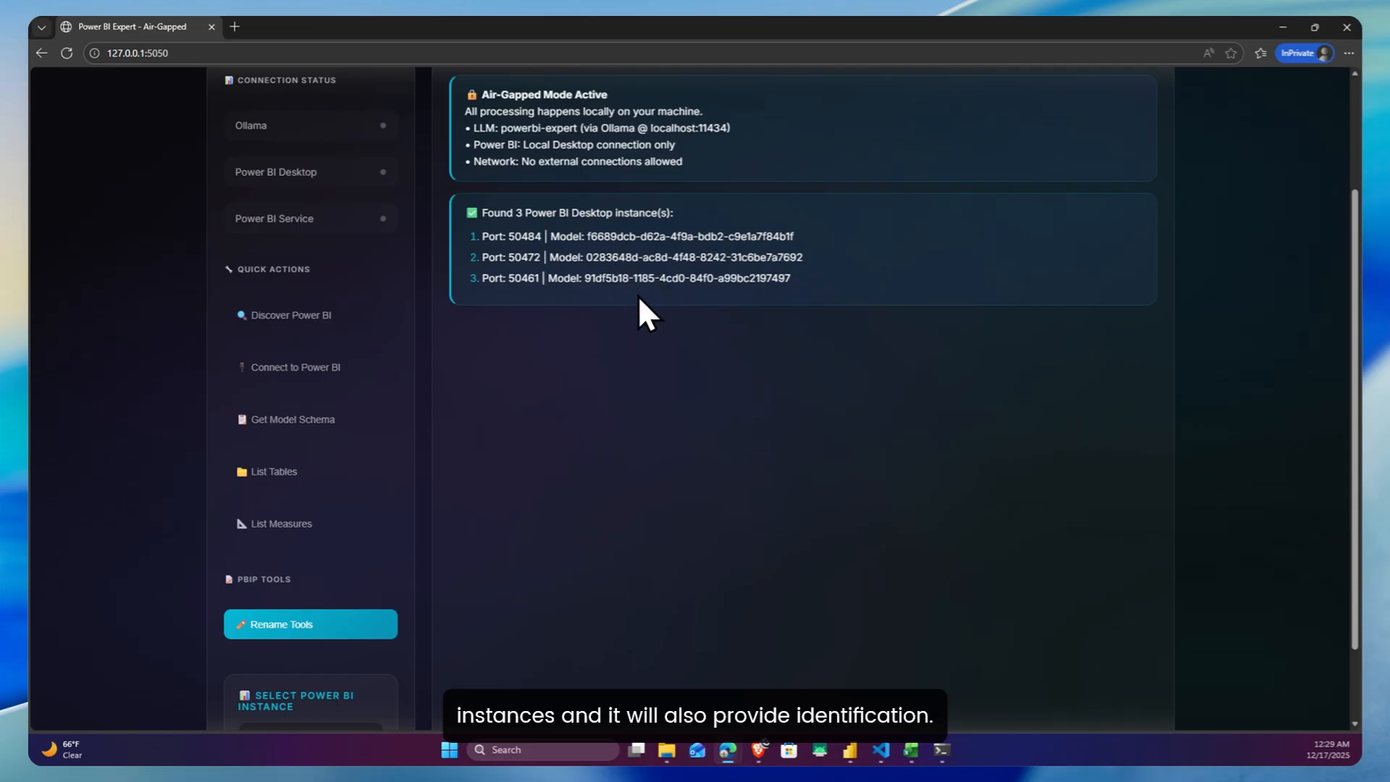
{"action": "scroll", "coordinate": [708, 306], "scroll_direction": "down", "scroll_amount": 1}
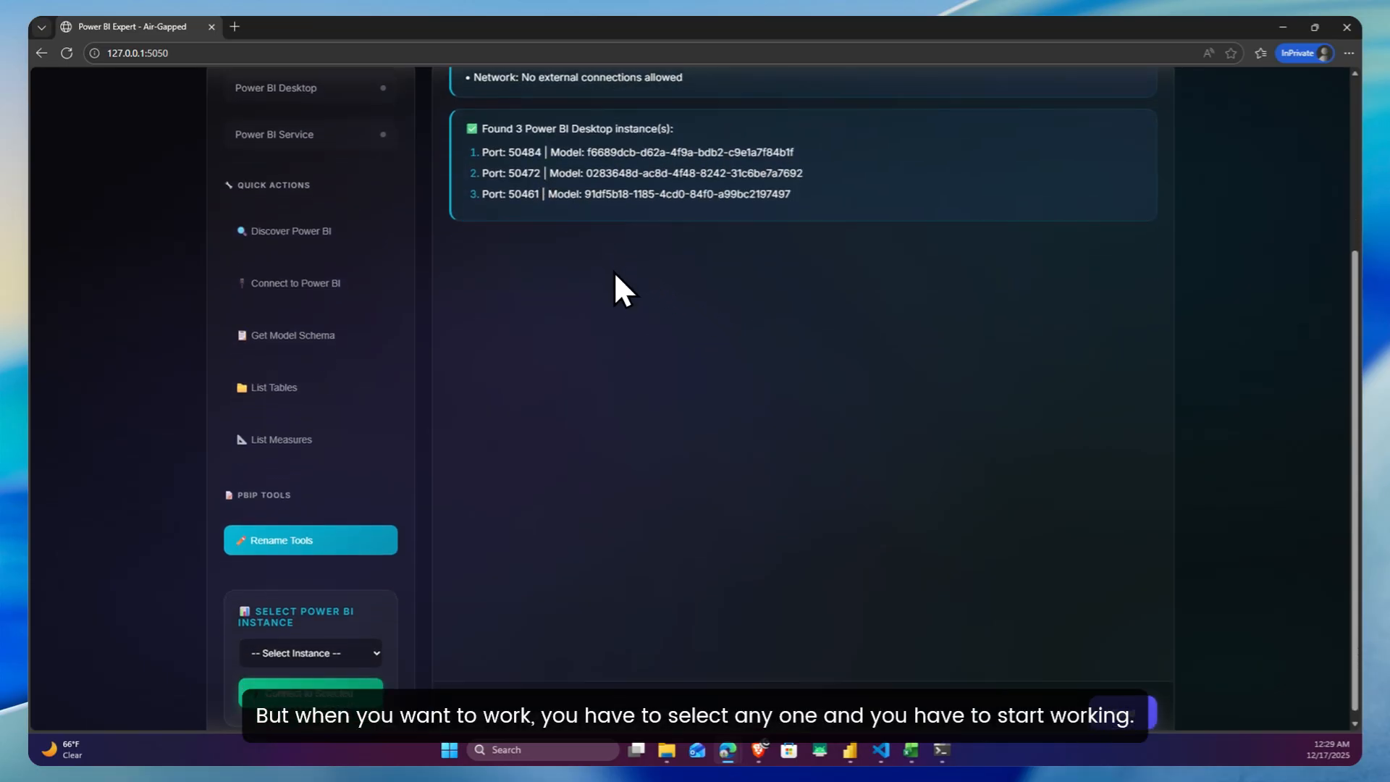
{"action": "scroll", "coordinate": [615, 275], "scroll_direction": "down", "scroll_amount": 1}
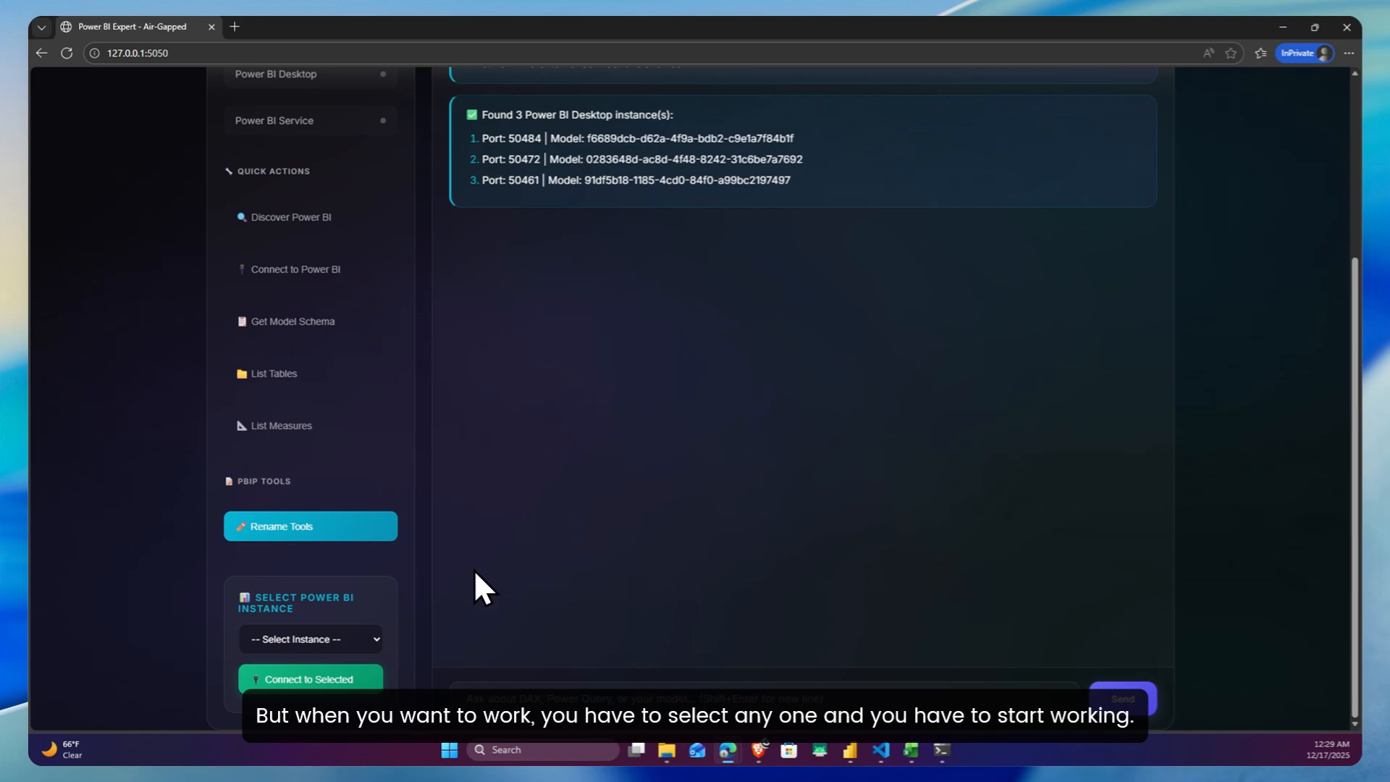
- Select the Power BI instance on port 50472 and connect to it
{"action": "left_click", "coordinate": [373, 639]}
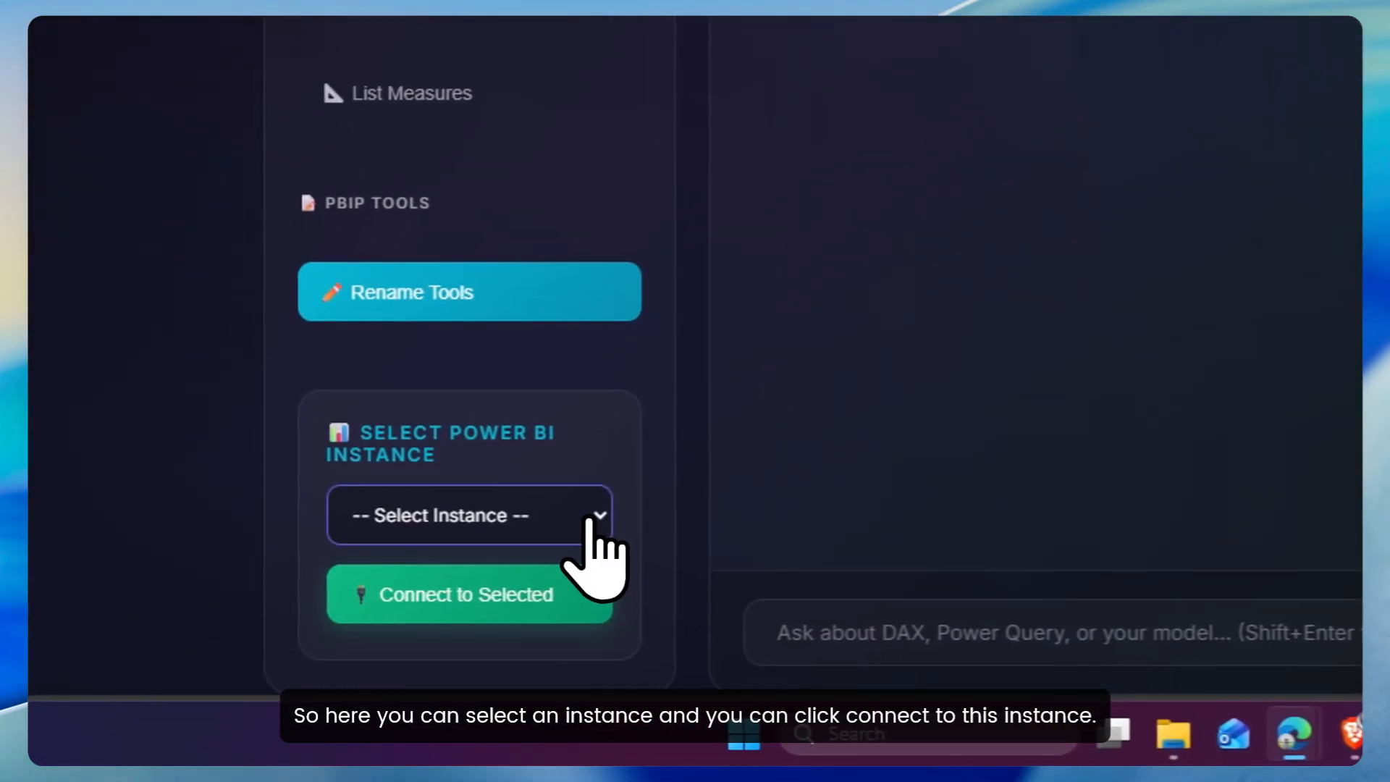
{"action": "left_click", "coordinate": [586, 515]}
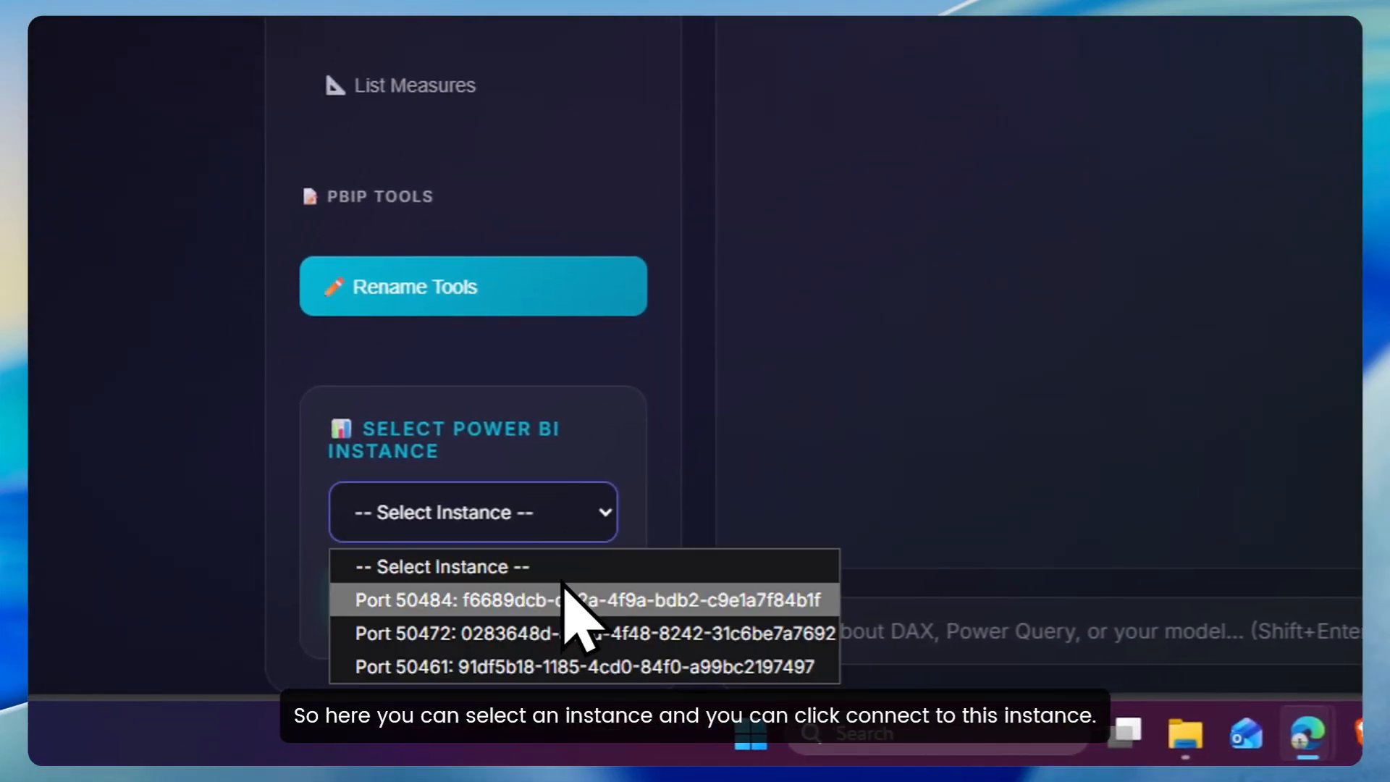
{"action": "left_click", "coordinate": [572, 635]}
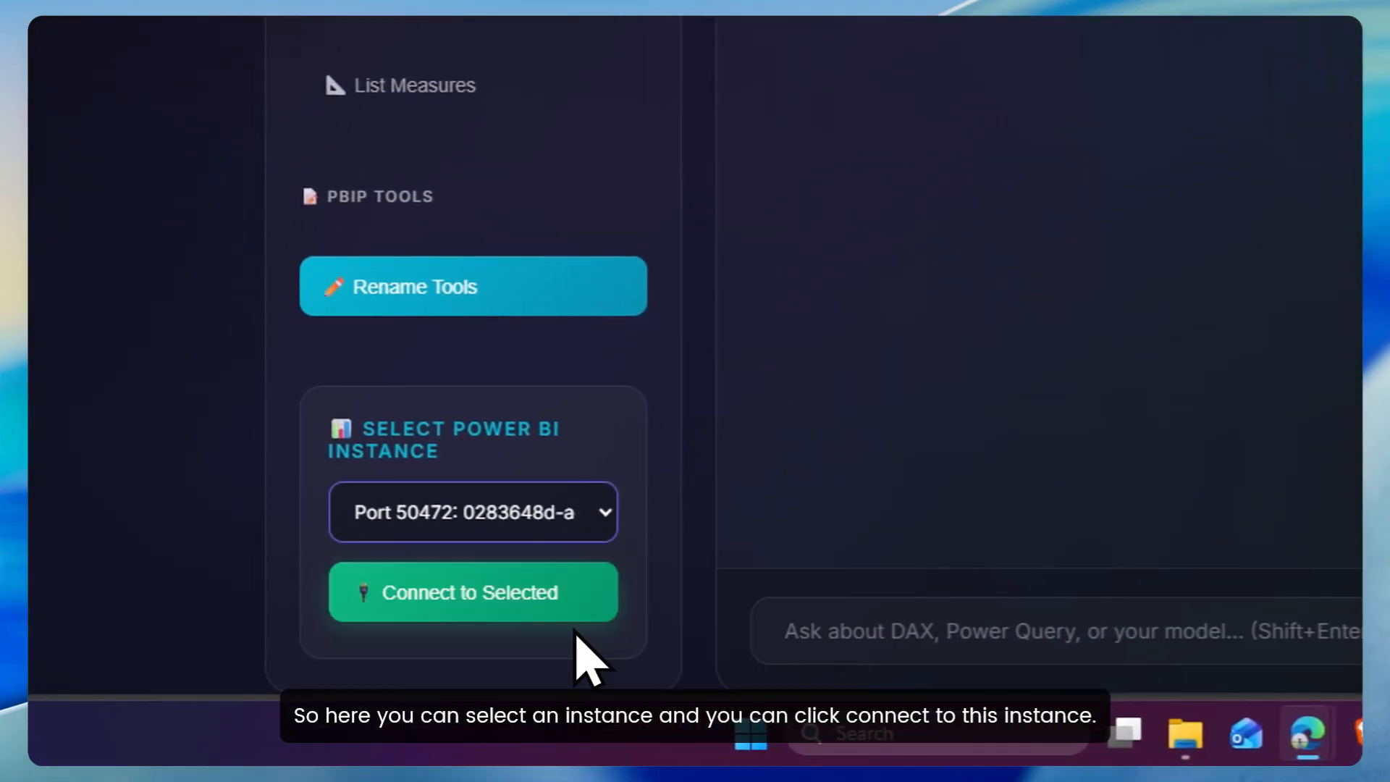
{"action": "left_click", "coordinate": [517, 596]}
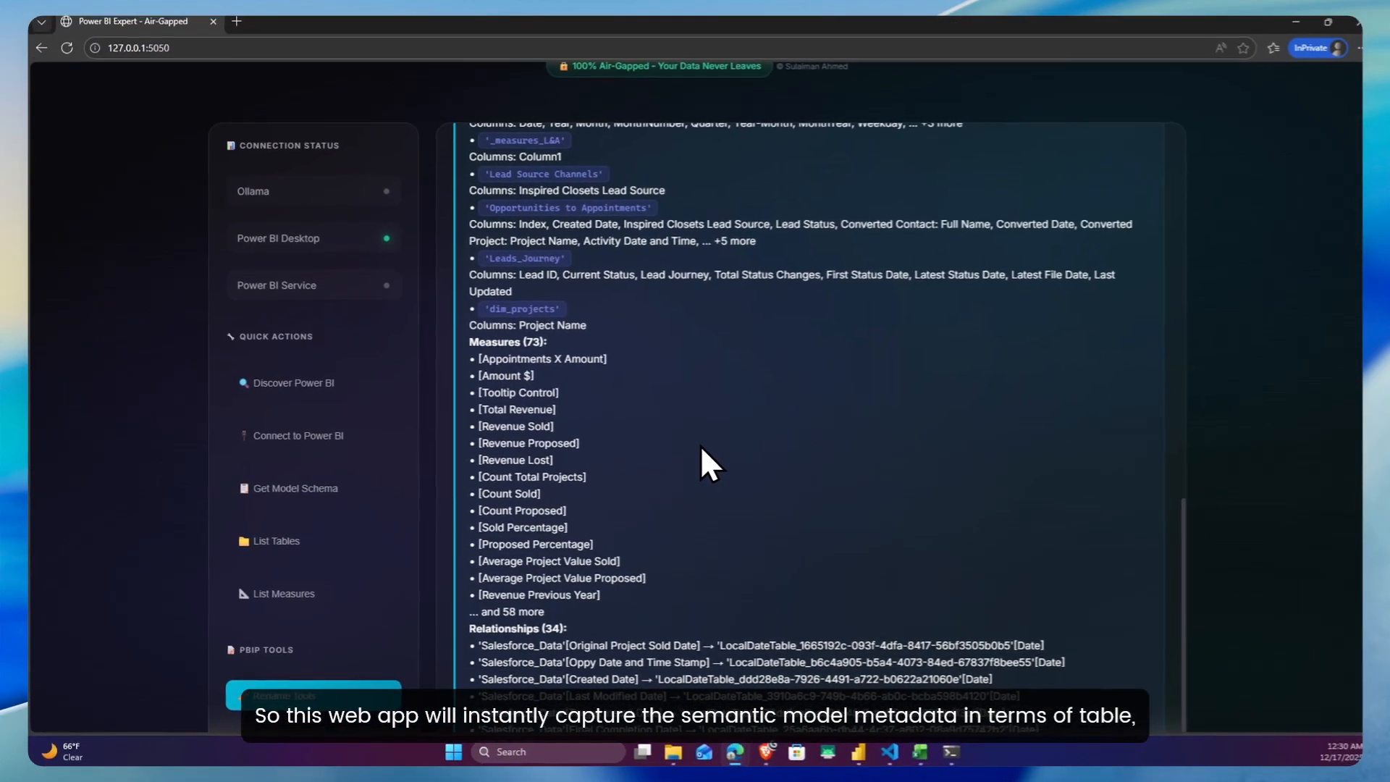
- Review the connected model's schema, including its tables, columns, measures and relationships
{"action": "scroll", "coordinate": [700, 447], "scroll_direction": "up", "scroll_amount": 15}
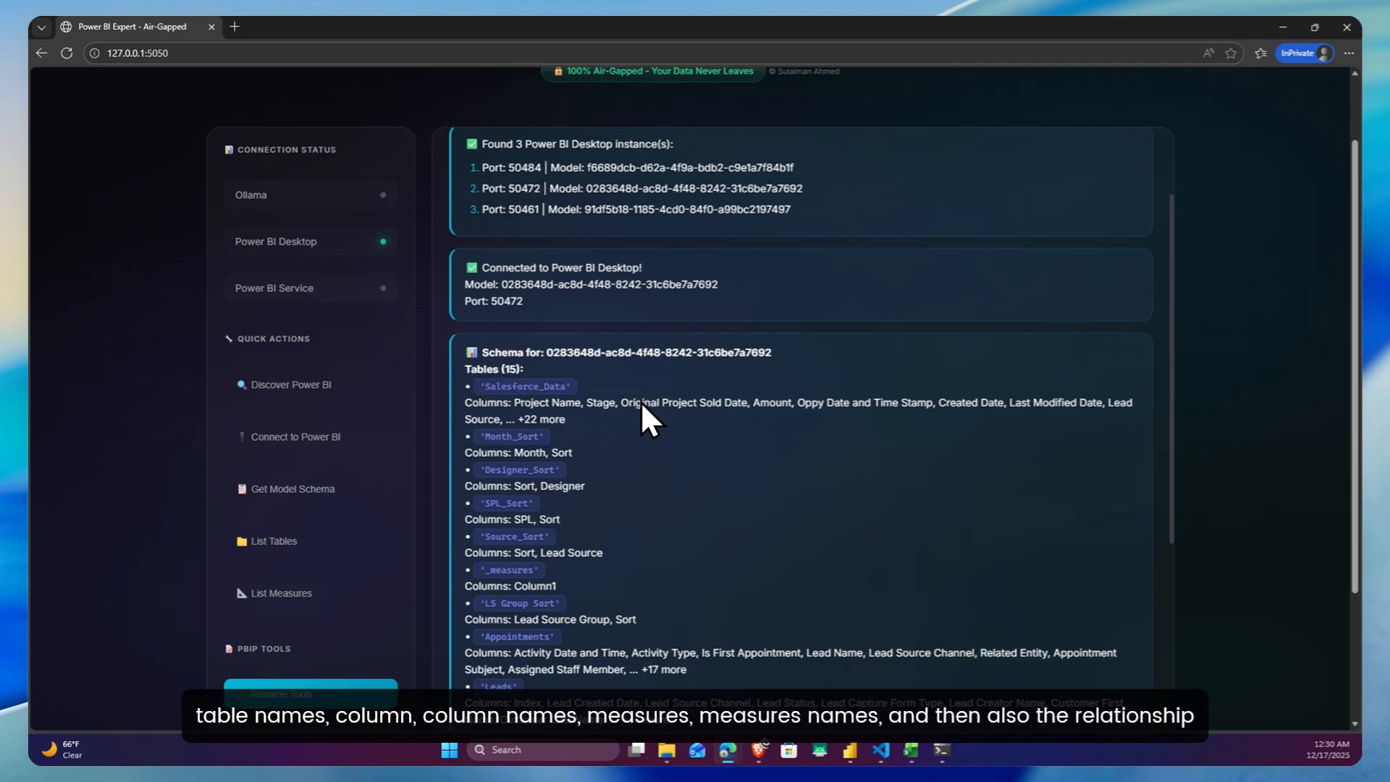
{"action": "scroll", "coordinate": [681, 475], "scroll_direction": "down", "scroll_amount": 4}
{"action": "scroll", "coordinate": [688, 402], "scroll_direction": "down", "scroll_amount": 5}
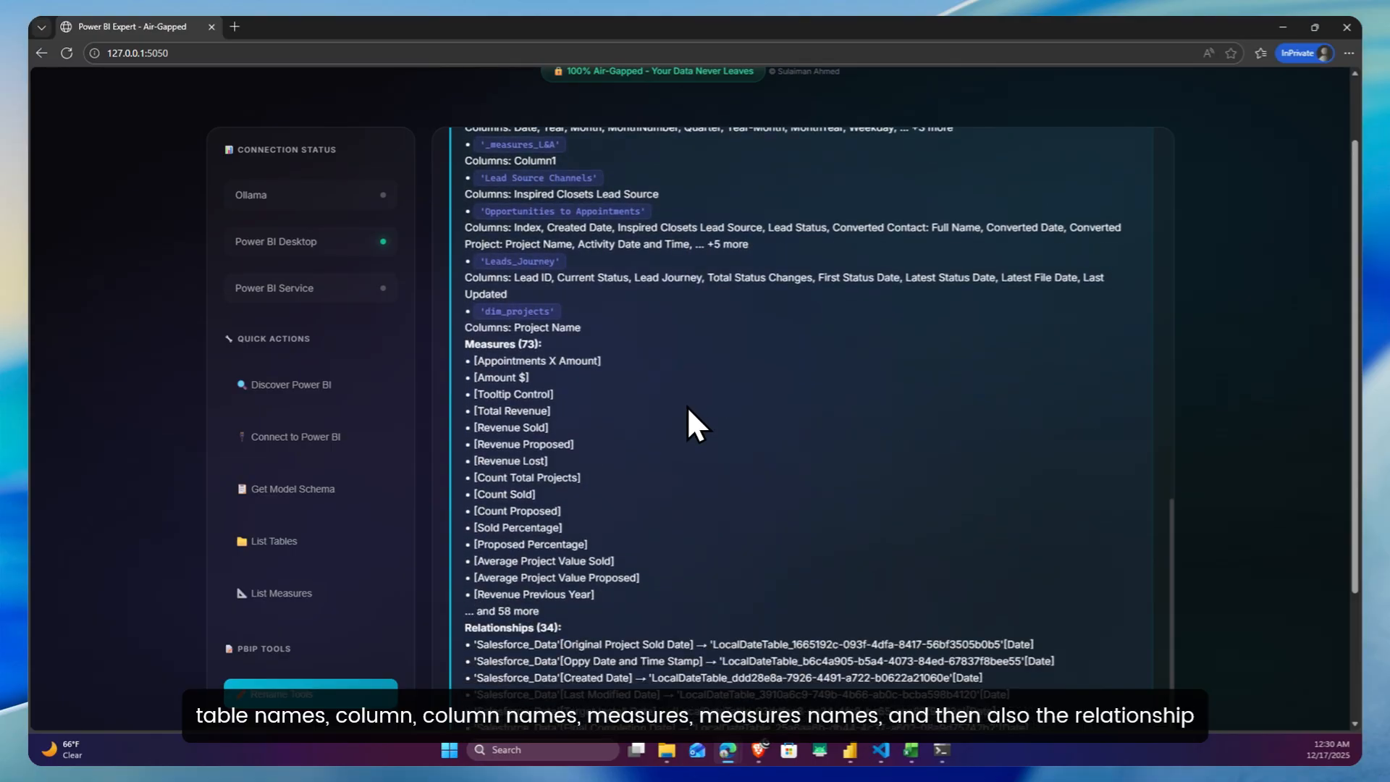
{"action": "scroll", "coordinate": [677, 637], "scroll_direction": "down", "scroll_amount": 3}
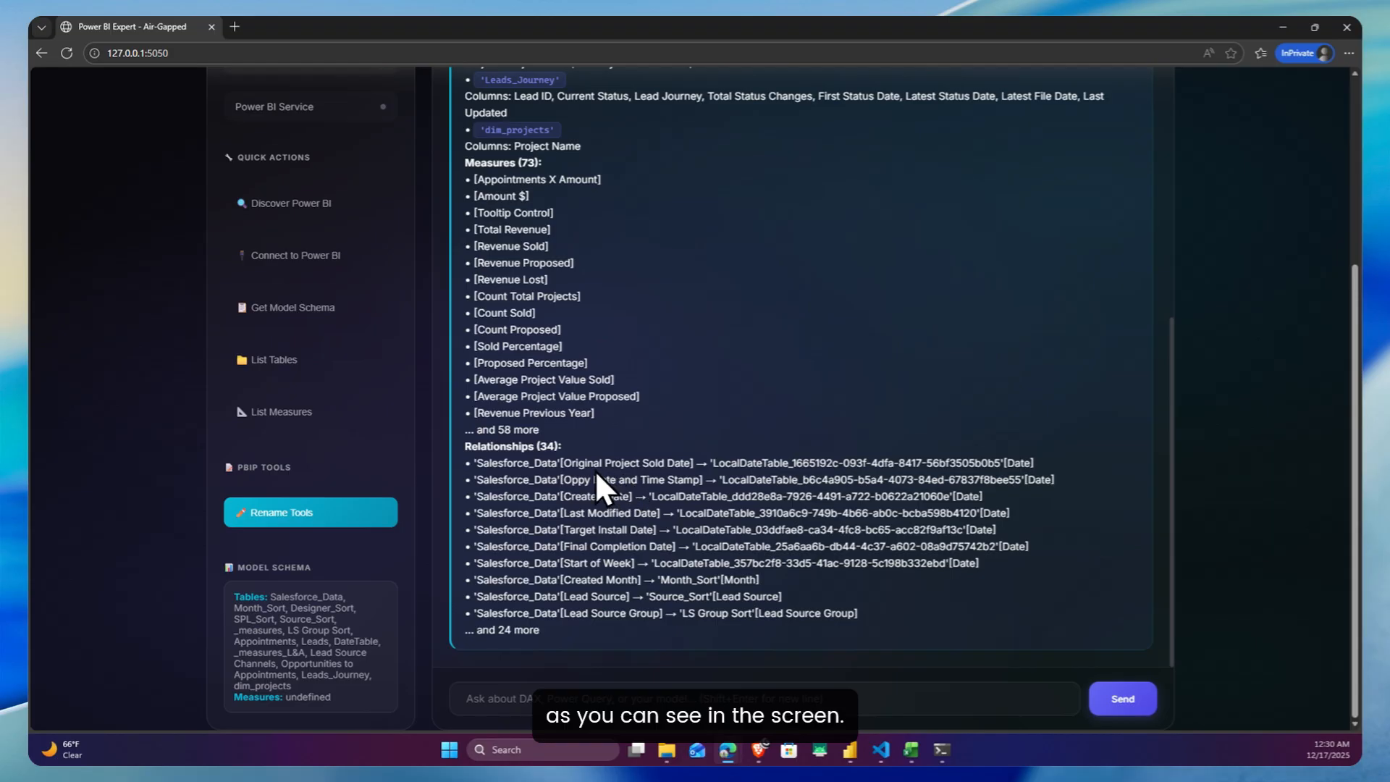
{"action": "scroll", "coordinate": [589, 370], "scroll_direction": "up", "scroll_amount": 3}
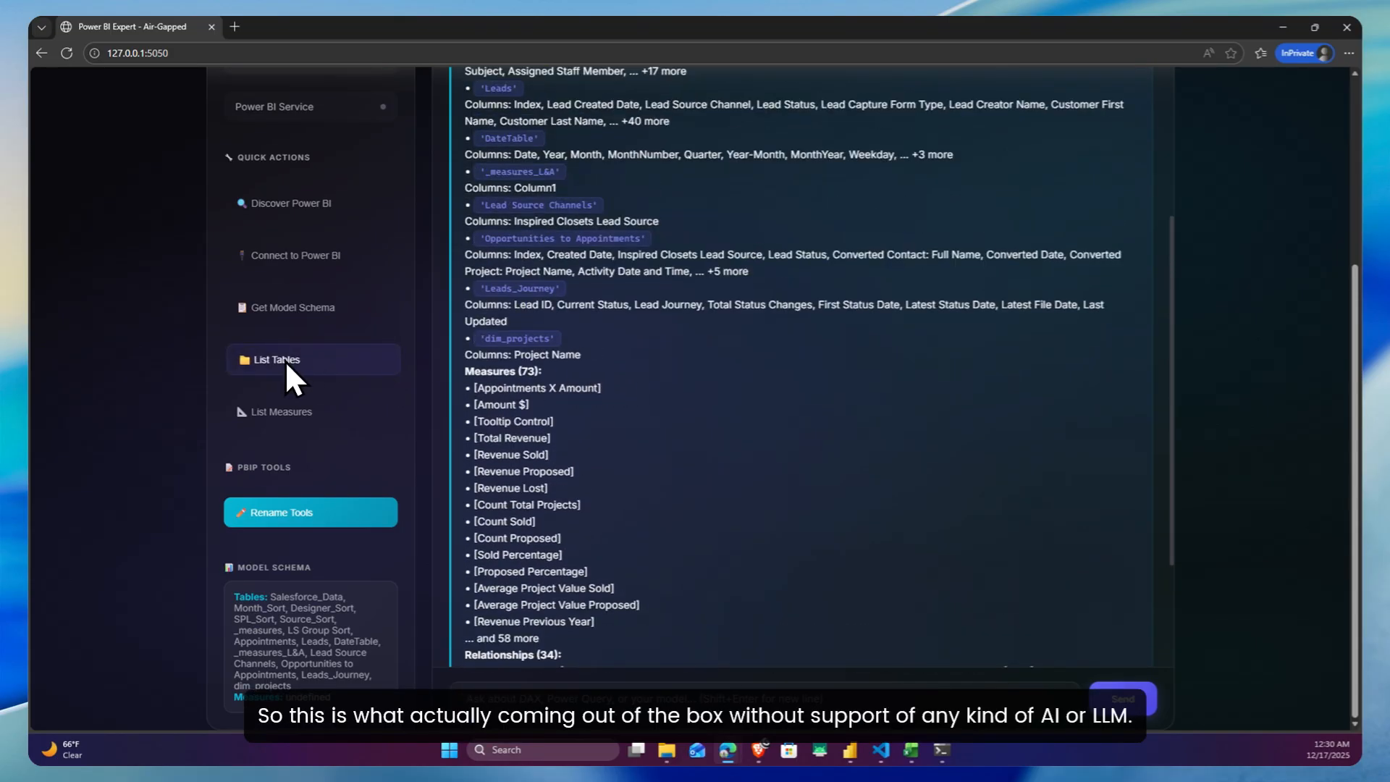
{"action": "scroll", "coordinate": [284, 359], "scroll_direction": "up", "scroll_amount": 2}
{"action": "scroll", "coordinate": [526, 363], "scroll_direction": "up", "scroll_amount": 3}
{"action": "scroll", "coordinate": [525, 364], "scroll_direction": "up", "scroll_amount": 6}
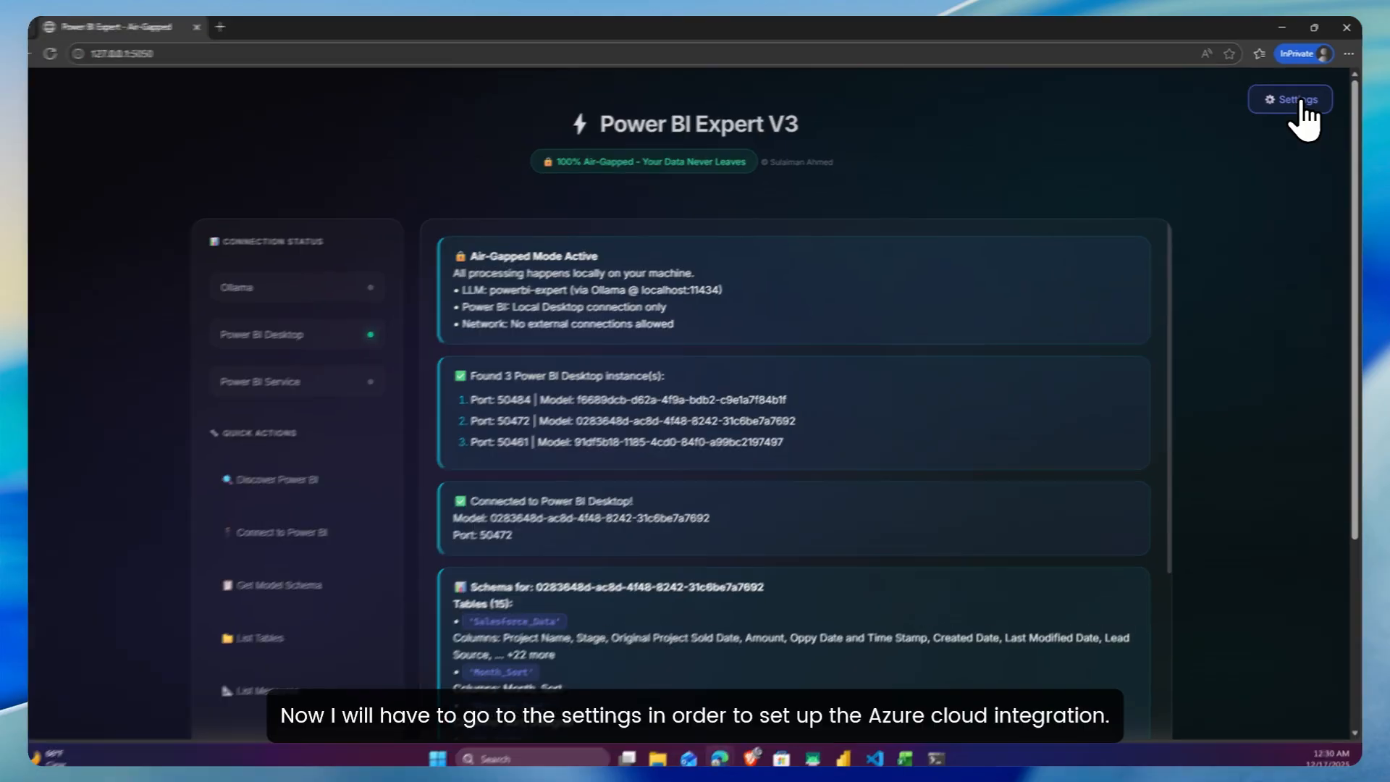
- Open the AI provider settings and view the Azure OpenAI and Ollama (Local) configurations
{"action": "left_click", "coordinate": [1301, 101]}
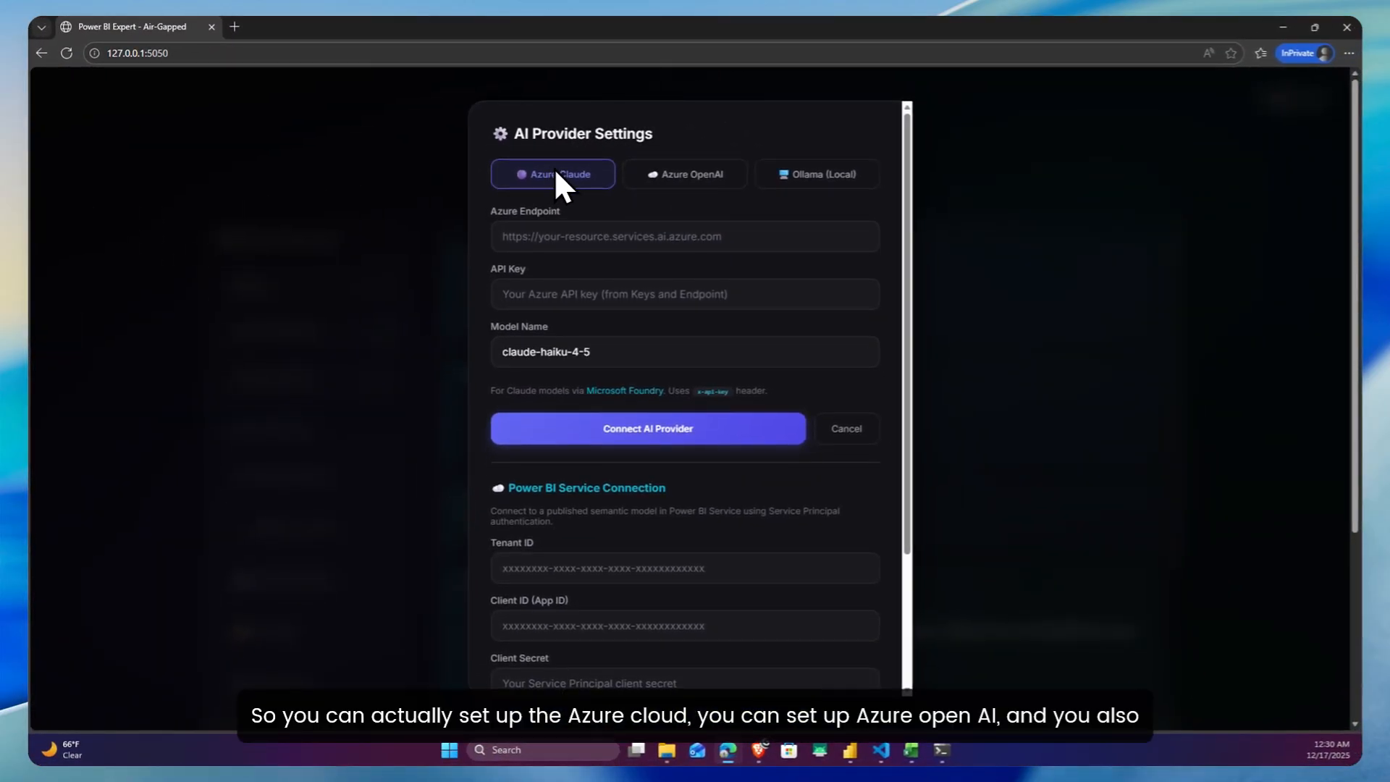
{"action": "left_click", "coordinate": [688, 178]}
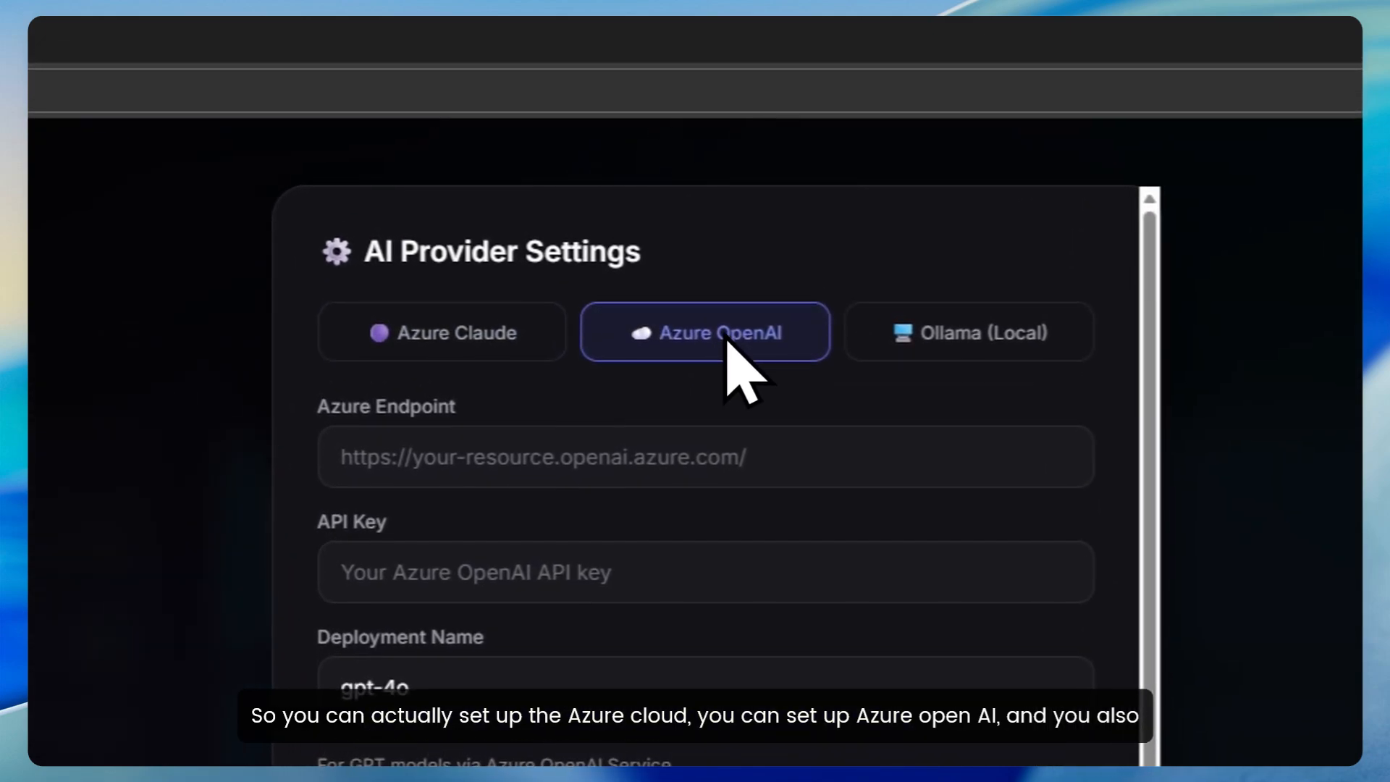
{"action": "left_click", "coordinate": [907, 319]}
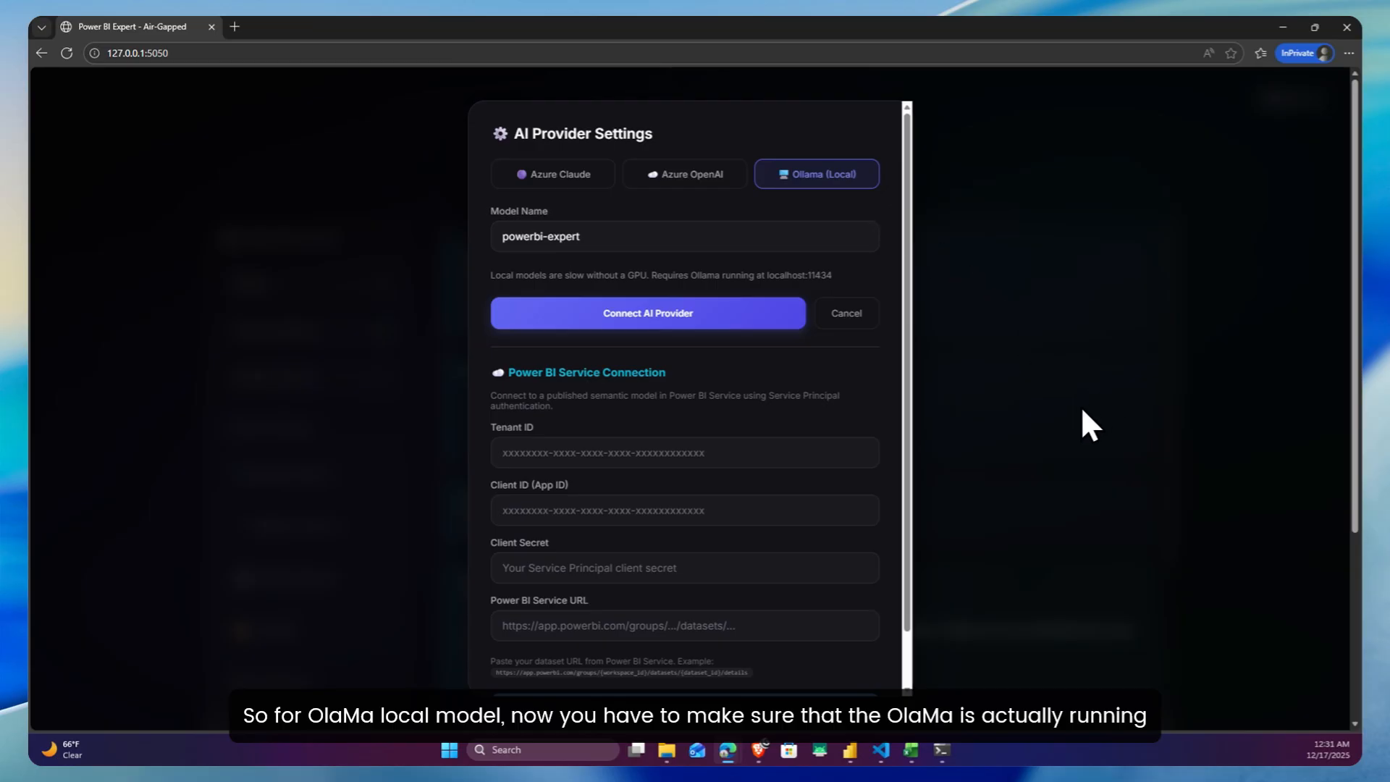
- Examine the Ollama model name powerbi-expert and switch the AI provider to Azure Claude
{"action": "left_click", "coordinate": [633, 252]}
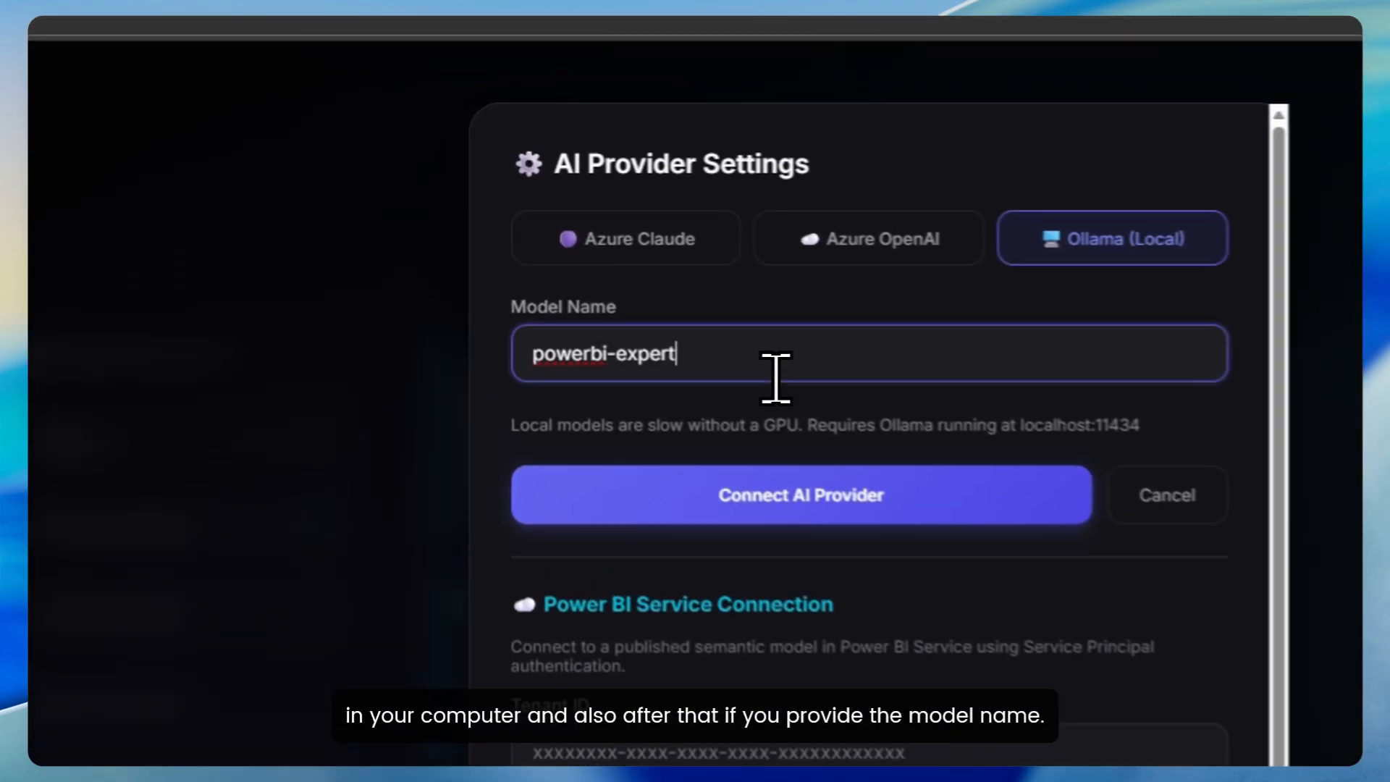
{"action": "left_click_drag", "start_coordinate": [534, 358], "coordinate": [754, 376]}
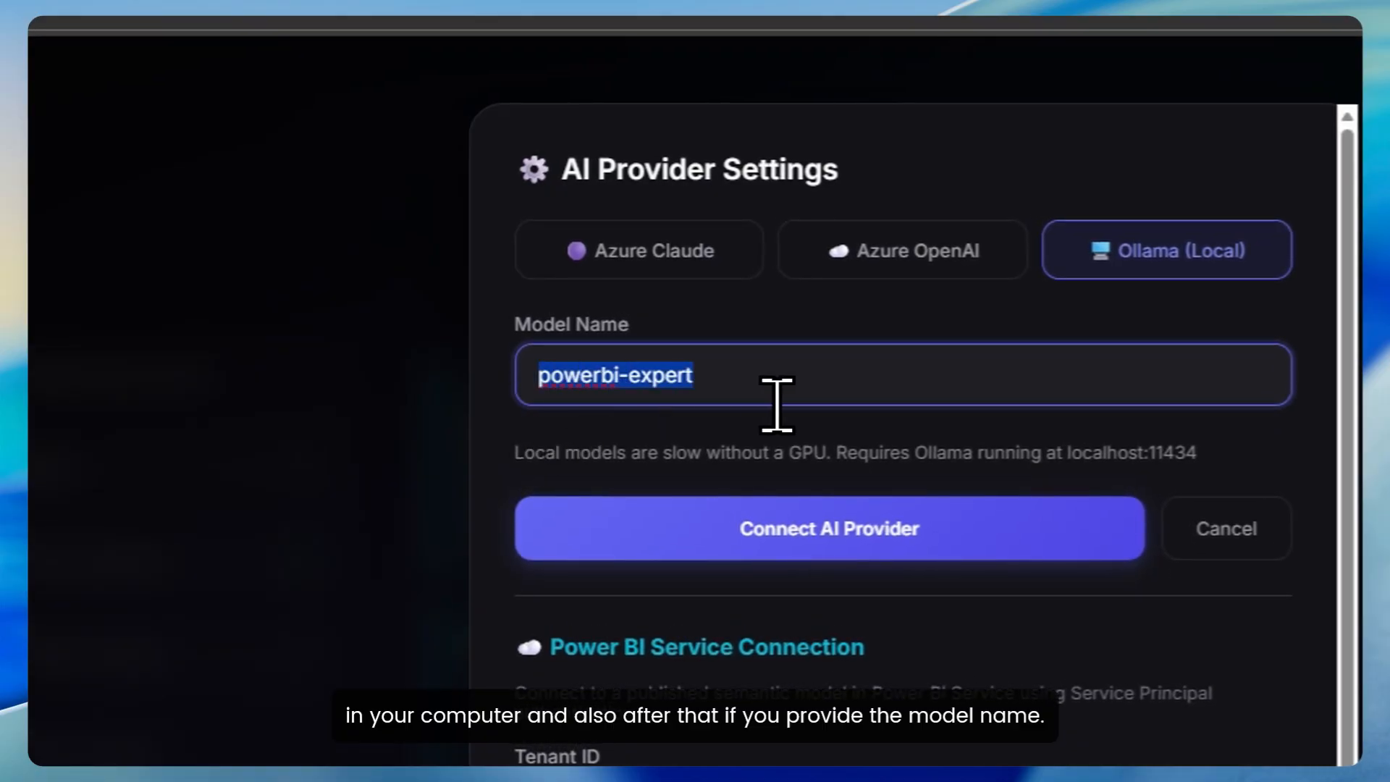
{"action": "left_click", "coordinate": [922, 408]}
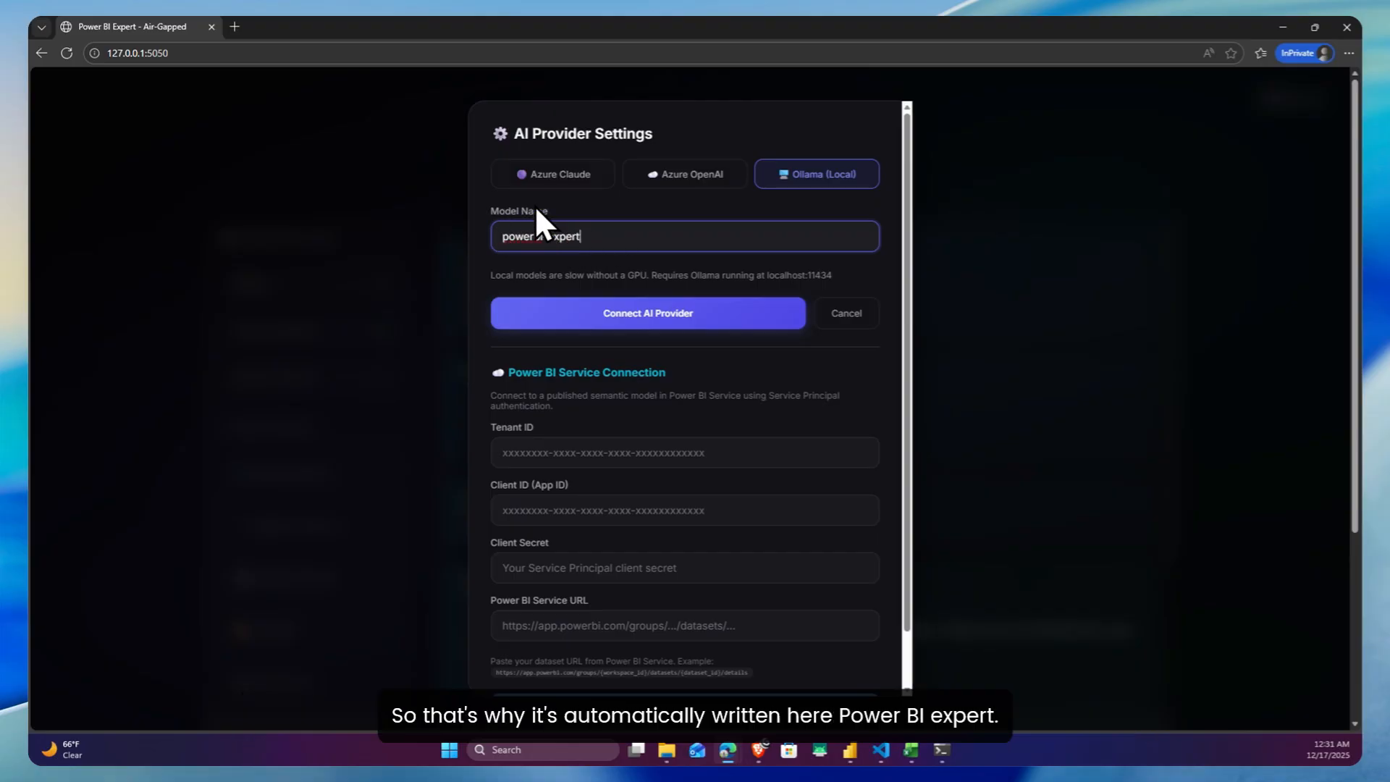
{"action": "left_click_drag", "start_coordinate": [507, 243], "coordinate": [666, 248]}
{"action": "left_click", "coordinate": [691, 248]}
{"action": "left_click", "coordinate": [497, 233]}
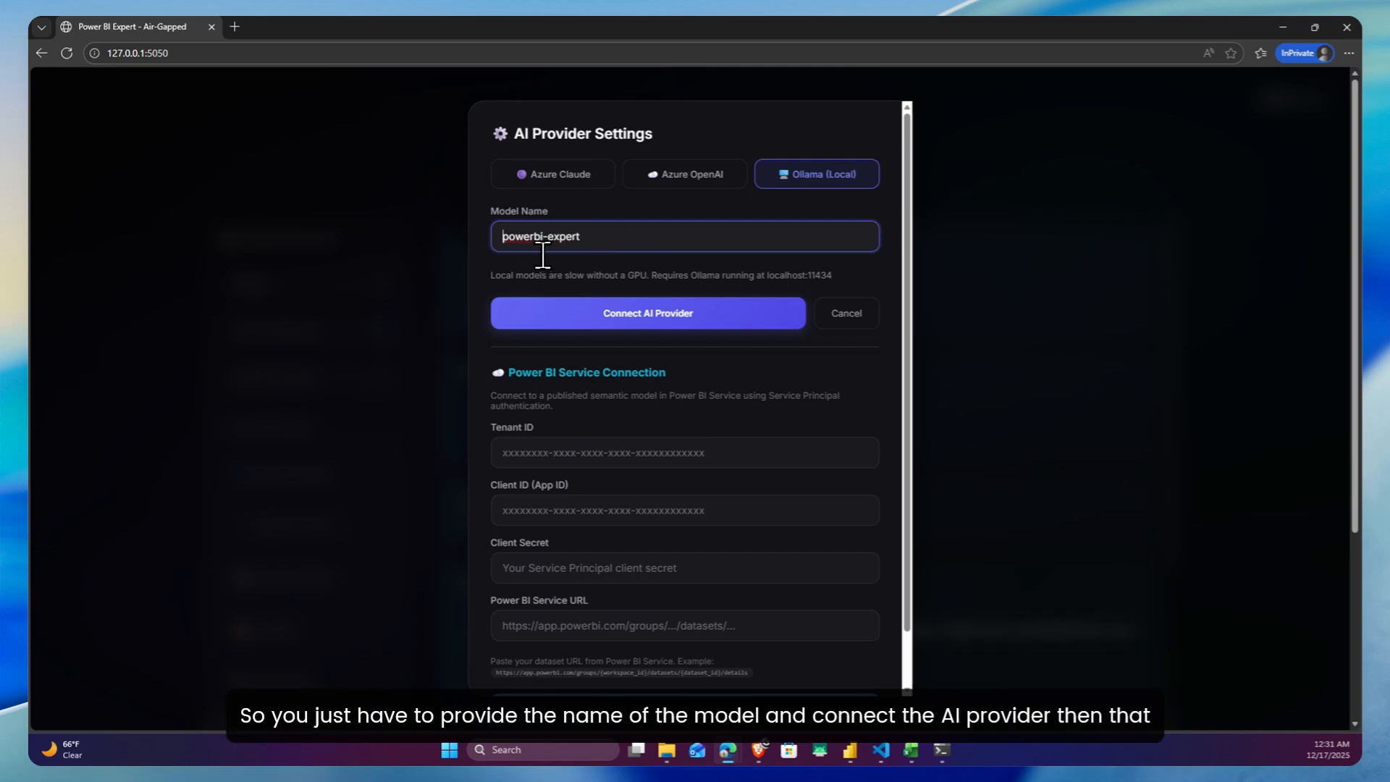
{"action": "left_click", "coordinate": [637, 250]}
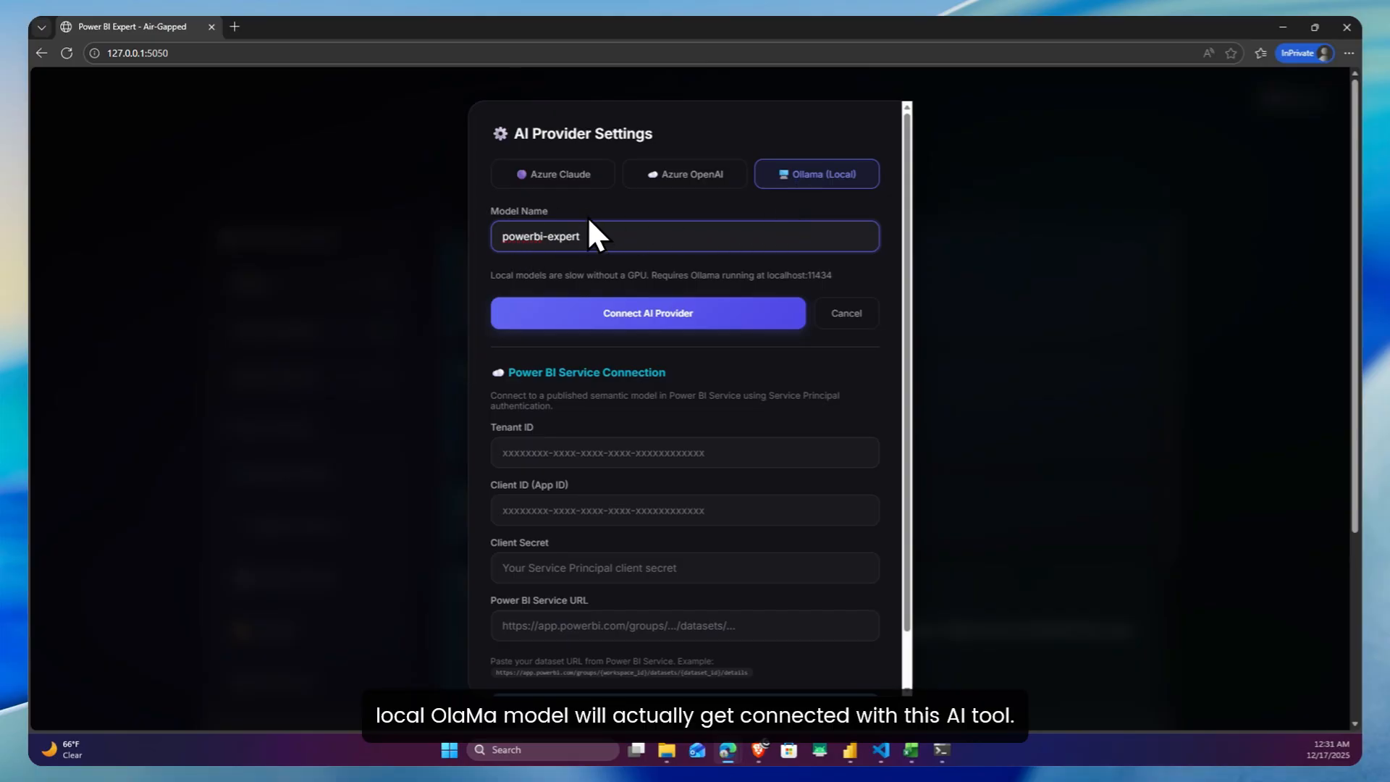
{"action": "left_click", "coordinate": [579, 177]}
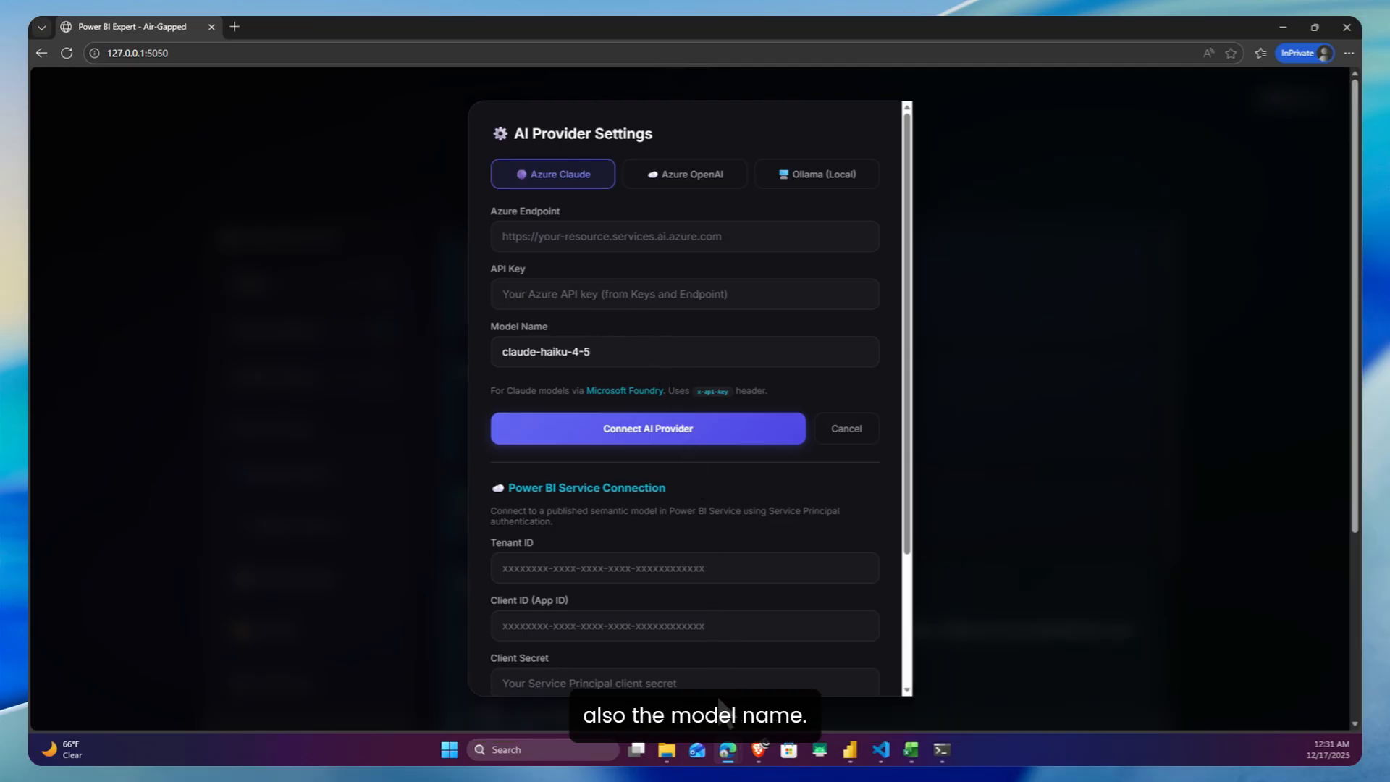
- Switch to the regular Microsoft Edge window and load Microsoft Foundry at ai.azure.com
{"action": "mouse_move", "coordinate": [720, 748]}
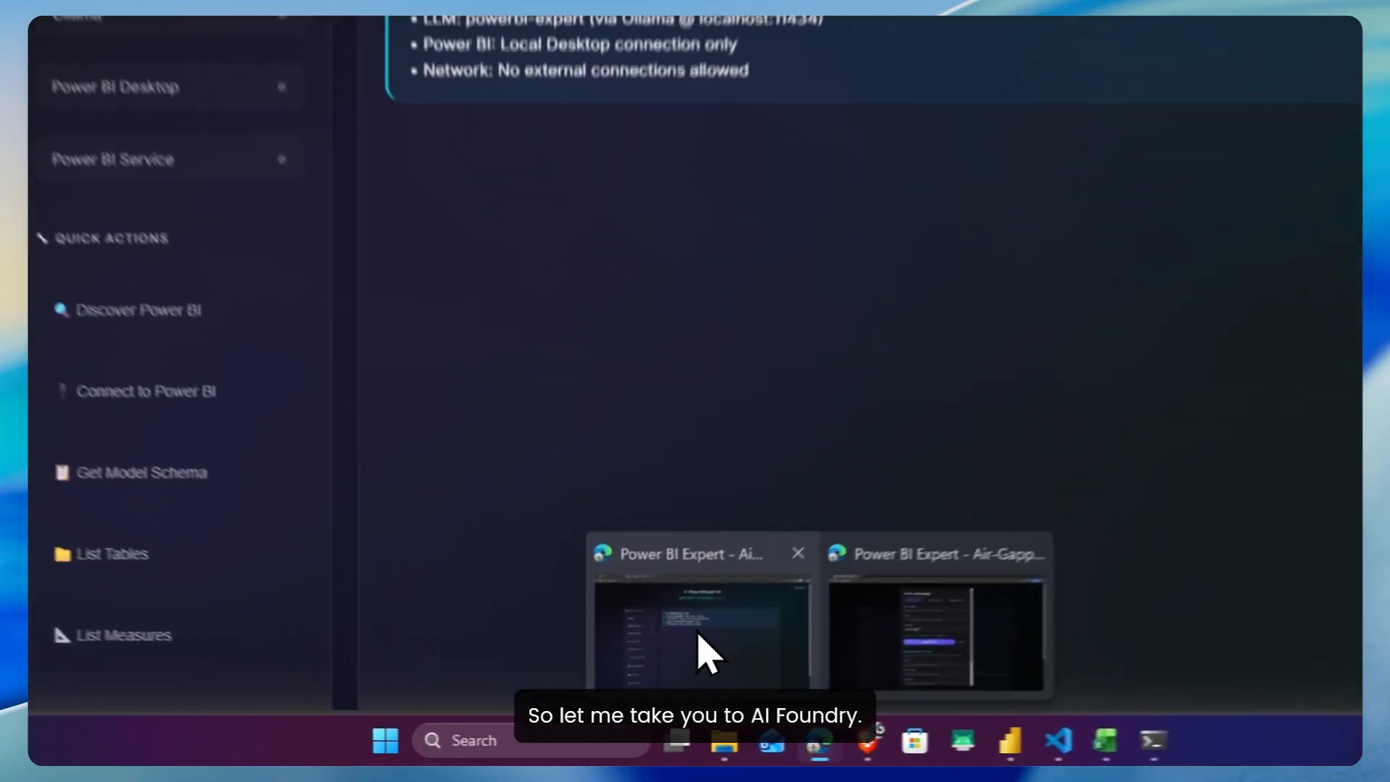
{"action": "left_click", "coordinate": [707, 652]}
{"action": "left_click", "coordinate": [427, 53]}
{"action": "type", "text": "ai.azure.com"}
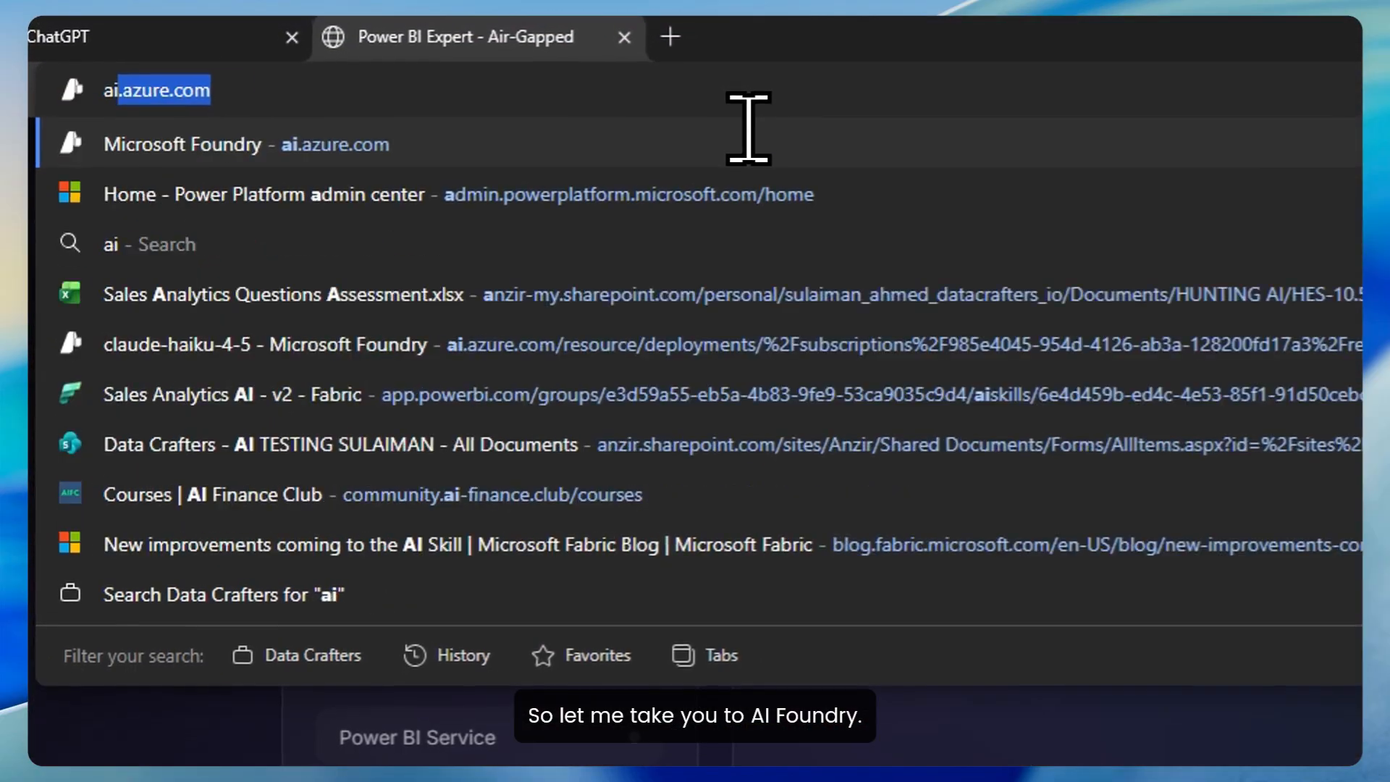
{"action": "key", "text": "Return"}
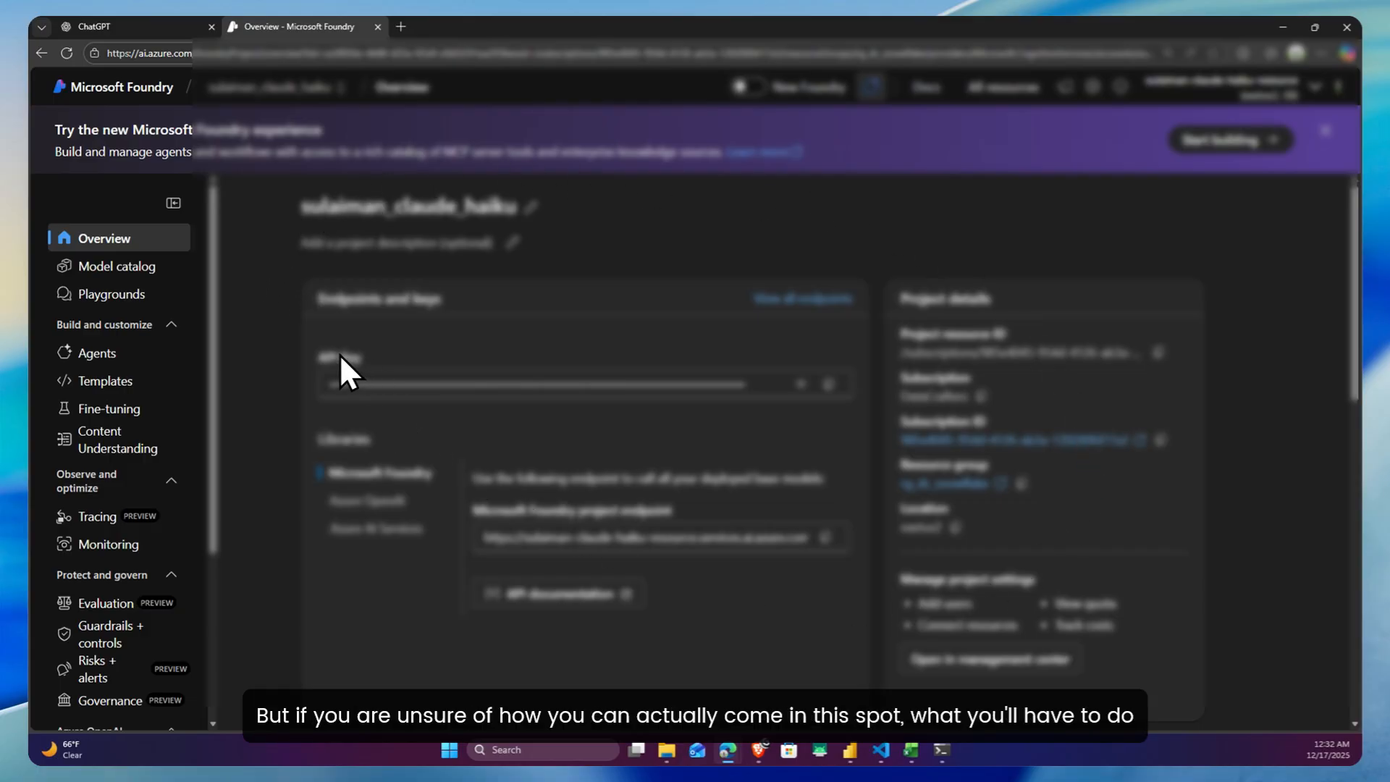
- Open the claude-haiku-4-5 deployment from the project's Models + endpoints page and dismiss the new Foundry banner
{"action": "scroll", "coordinate": [170, 398], "scroll_direction": "down", "scroll_amount": 1}
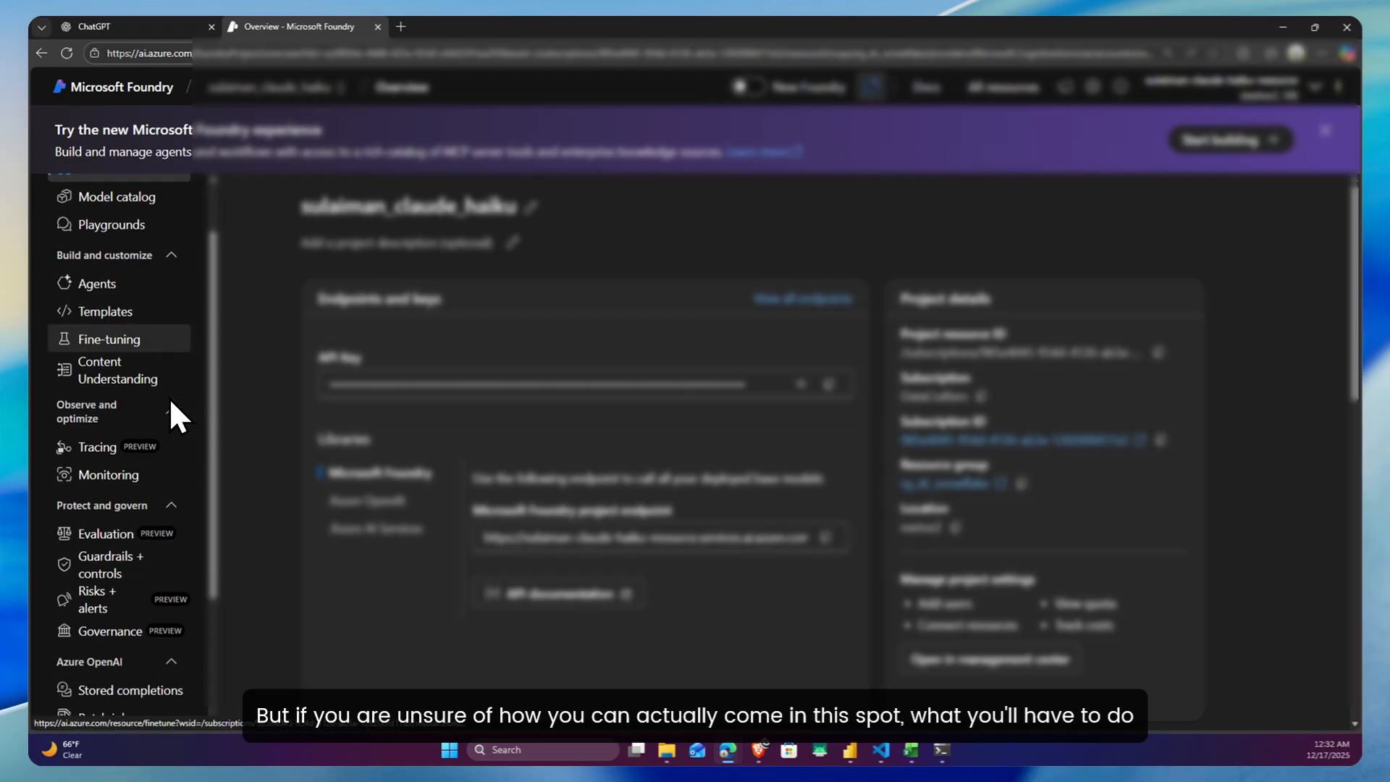
{"action": "scroll", "coordinate": [168, 397], "scroll_direction": "down", "scroll_amount": 3}
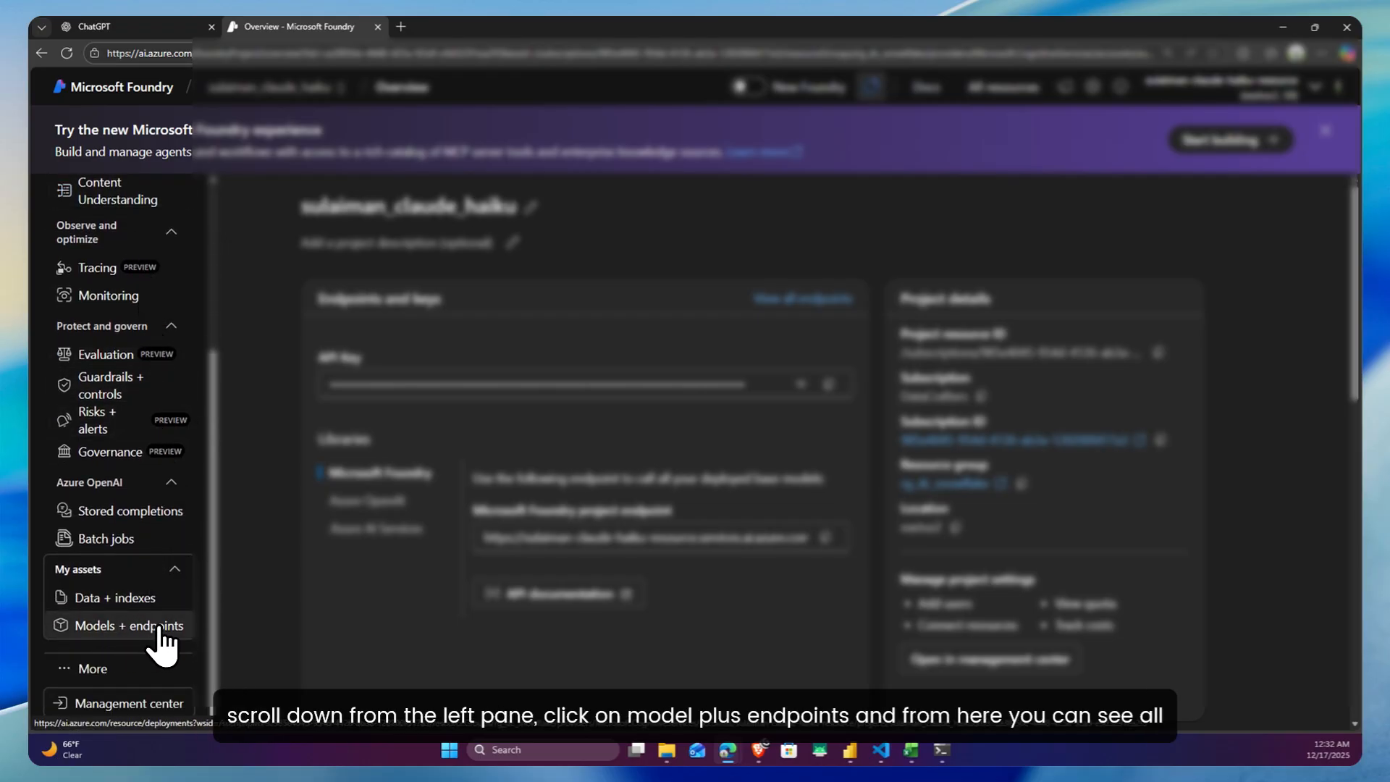
{"action": "left_click", "coordinate": [120, 627]}
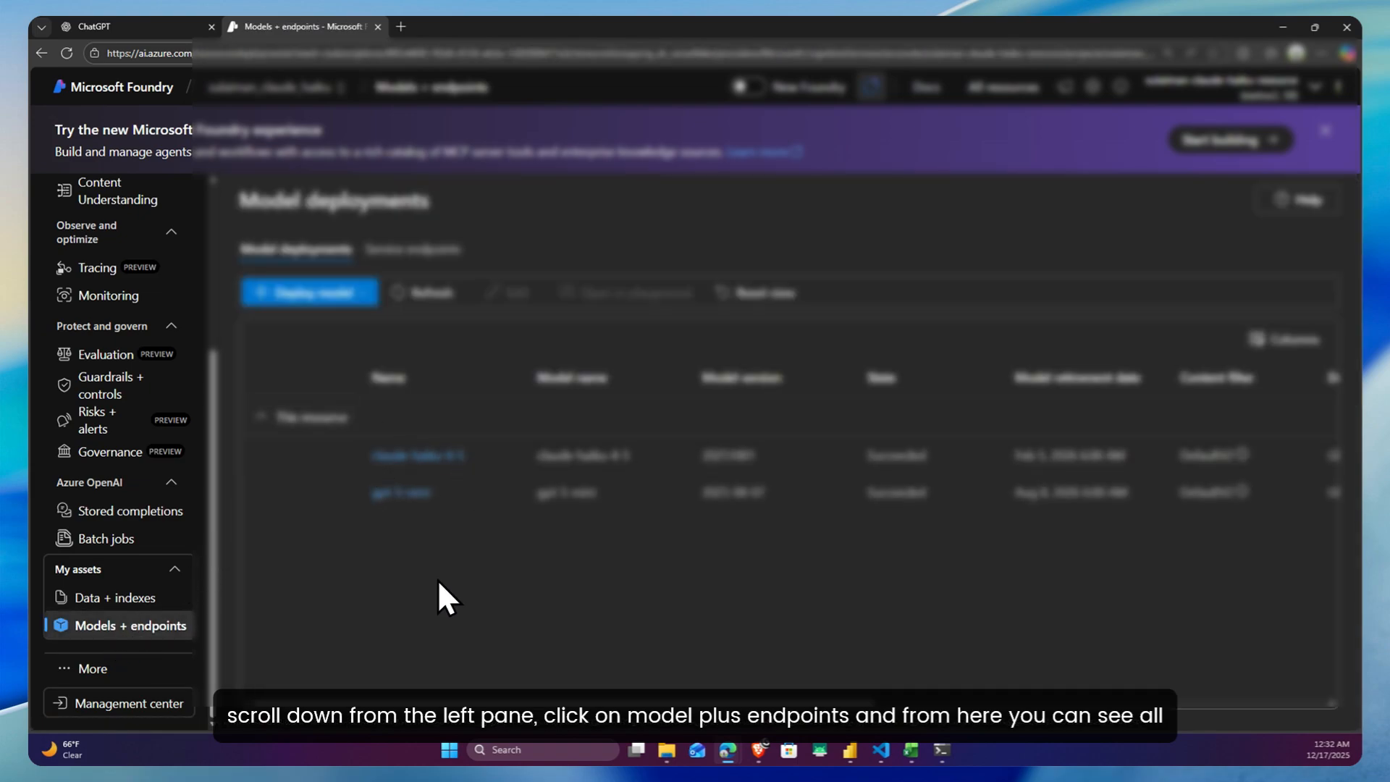
{"action": "left_click", "coordinate": [440, 463]}
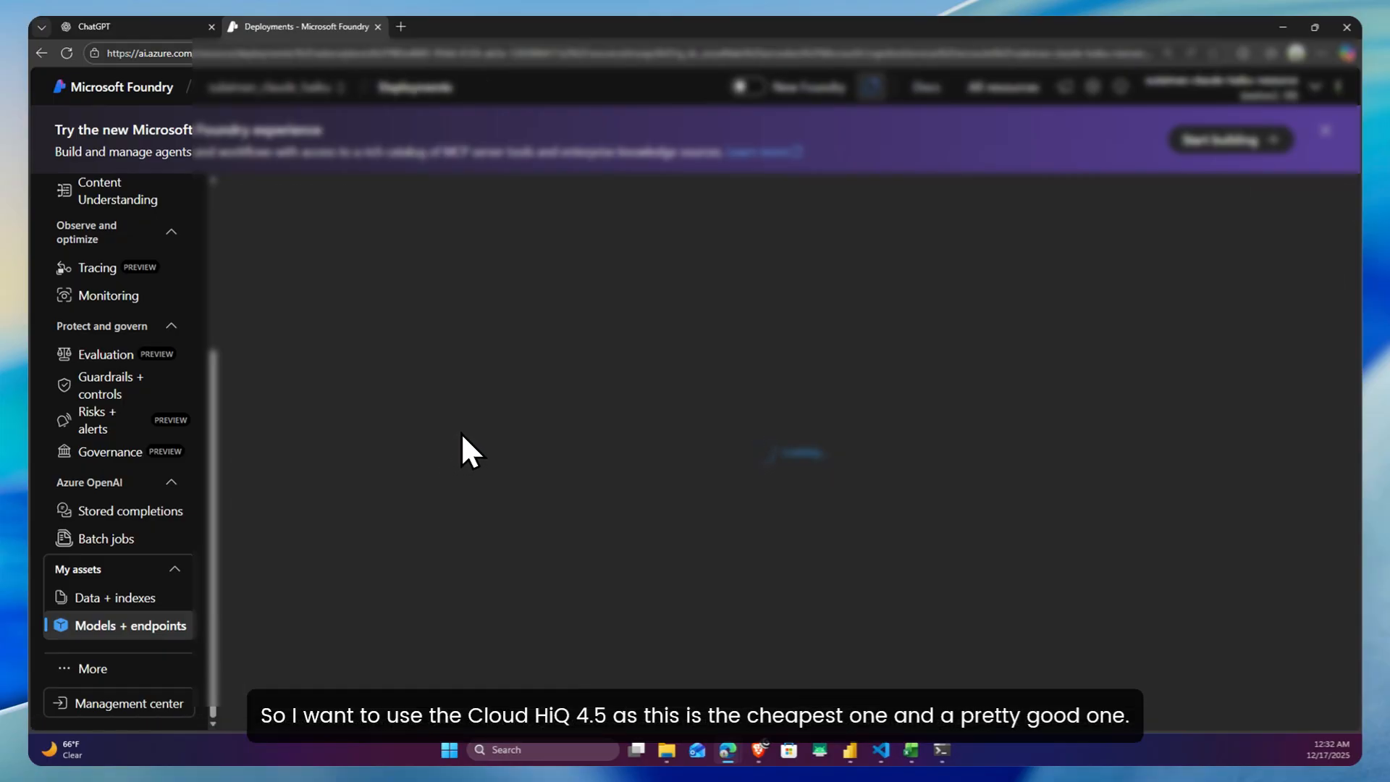
{"action": "left_click", "coordinate": [1325, 133]}
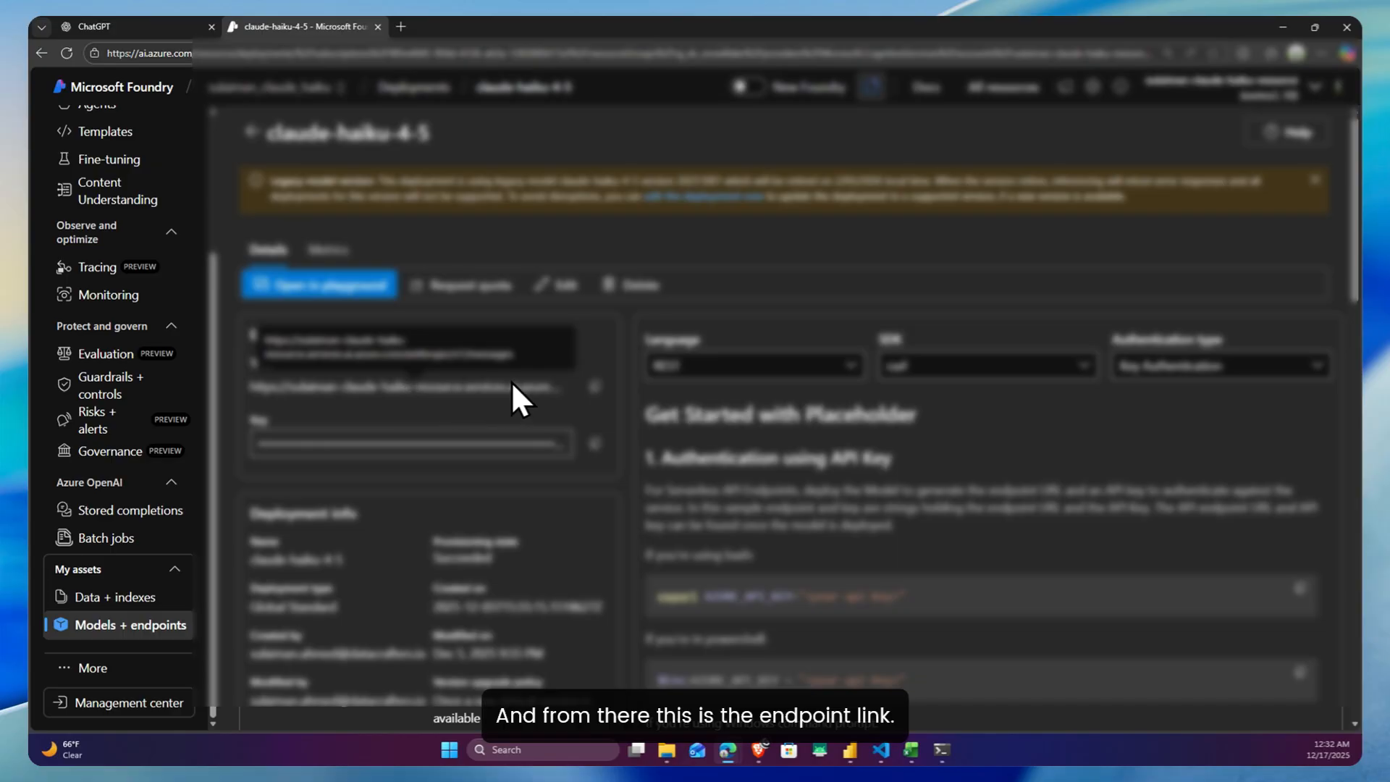
- Copy the claude-haiku-4-5 deployment's target URI into the Azure Endpoint setting of the Power BI Expert web app
{"action": "left_click", "coordinate": [595, 387]}
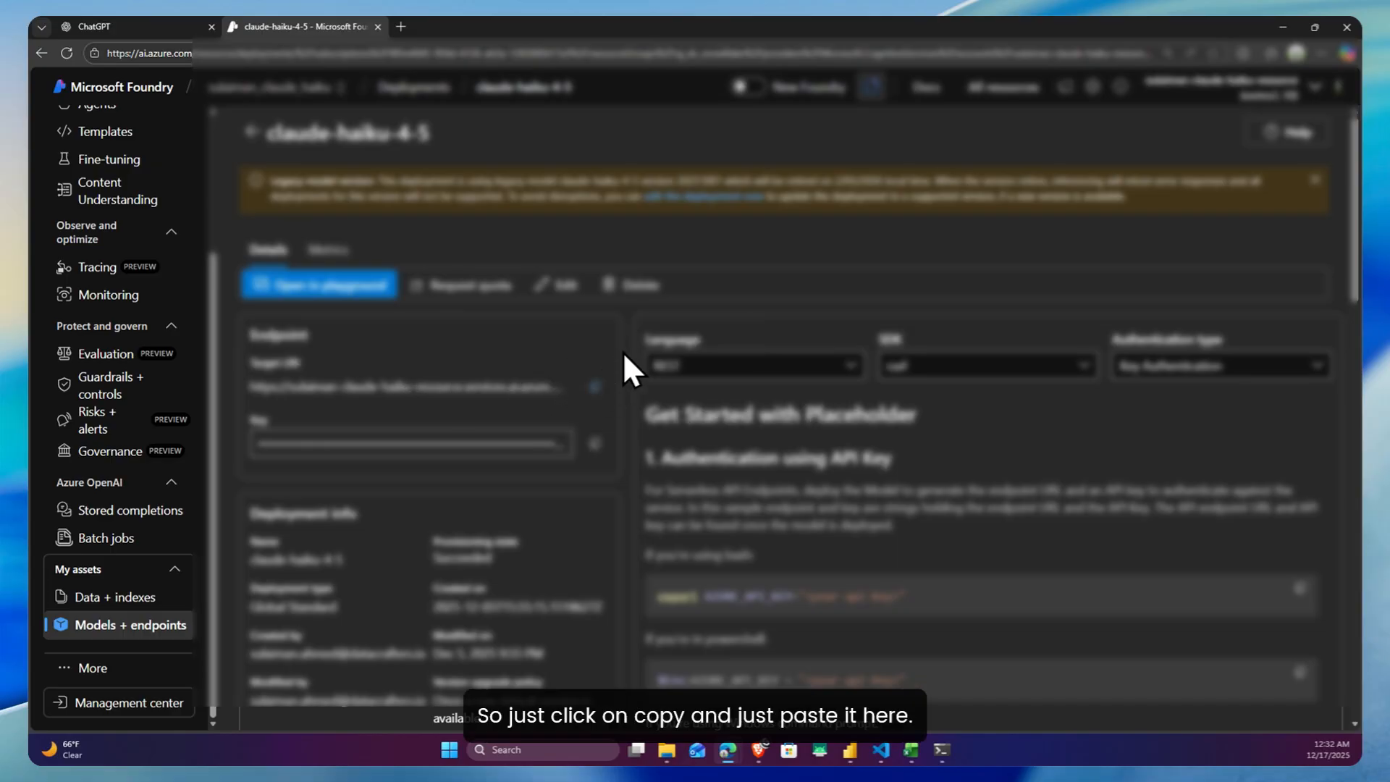
{"action": "left_click", "coordinate": [727, 752]}
{"action": "left_click", "coordinate": [690, 249]}
{"action": "key", "text": "ctrl+v"}
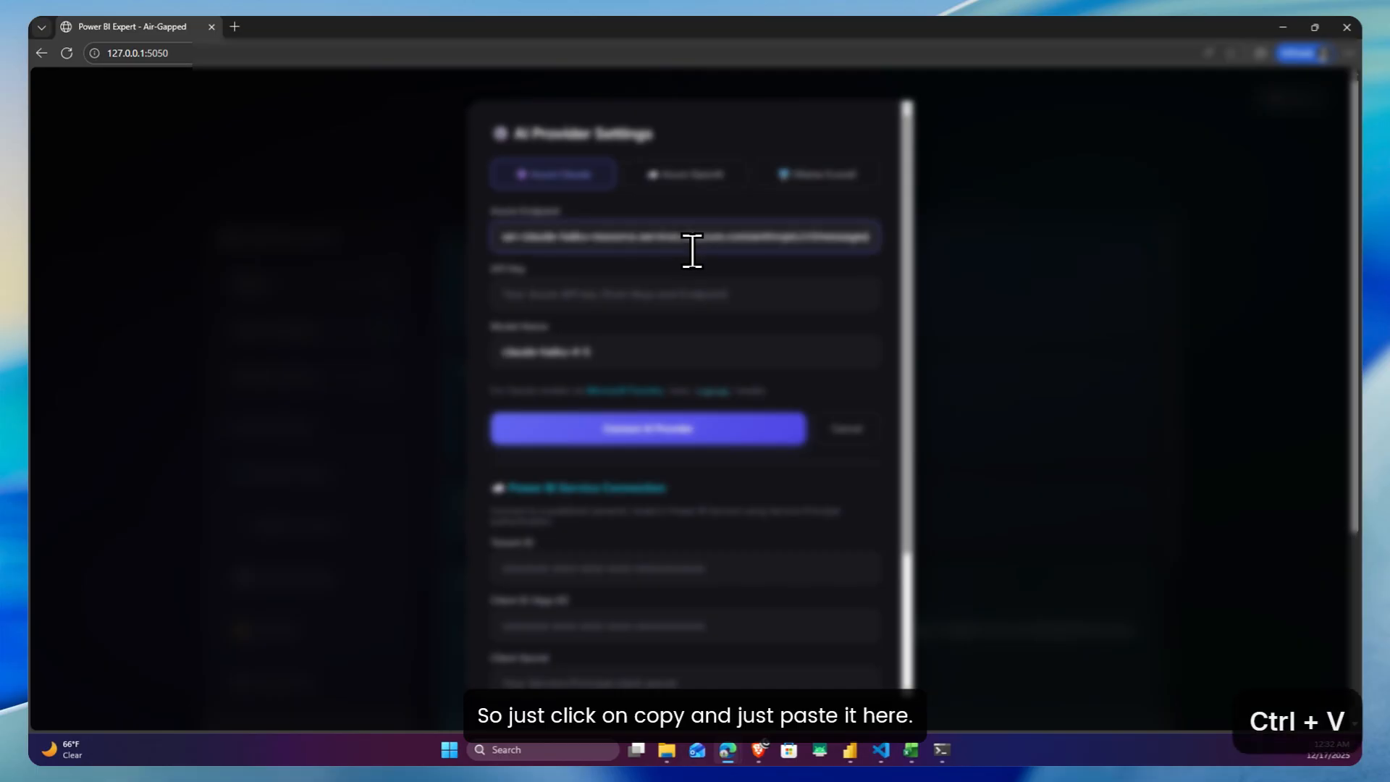
- Copy the claude-haiku-4-5 deployment's key from Microsoft Foundry into the API Key setting of the Power BI Expert web app
{"action": "left_click", "coordinate": [692, 298]}
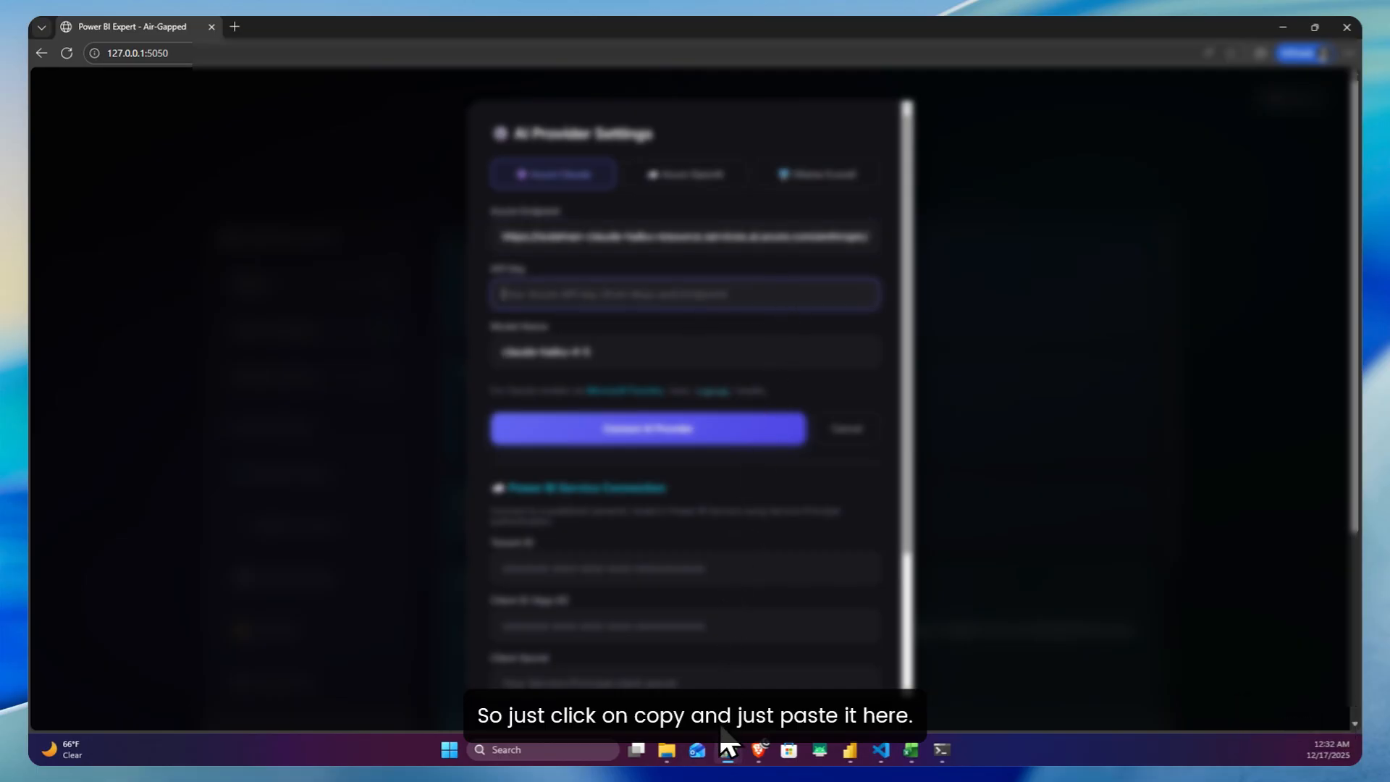
{"action": "mouse_move", "coordinate": [728, 750]}
{"action": "left_click", "coordinate": [640, 657]}
{"action": "left_click", "coordinate": [590, 438]}
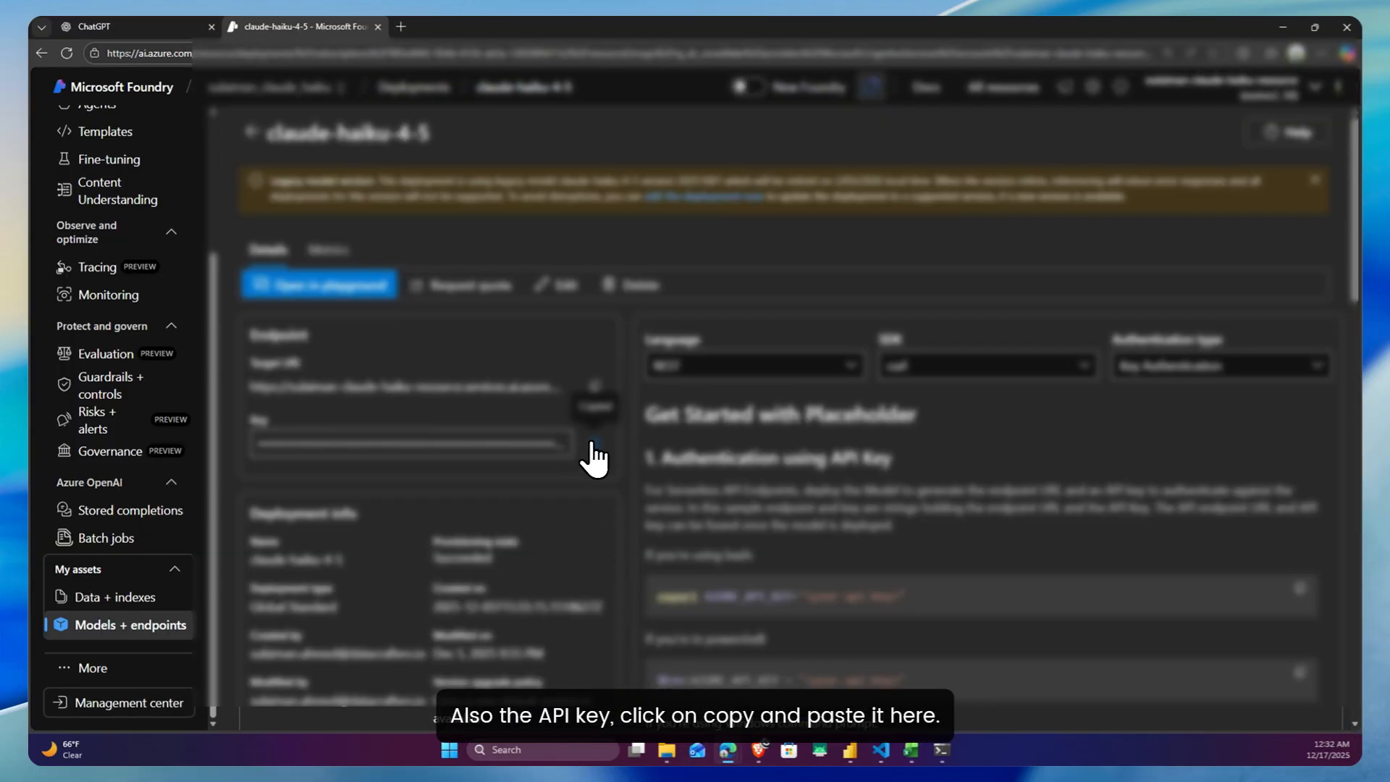
{"action": "key", "text": "alt+Tab"}
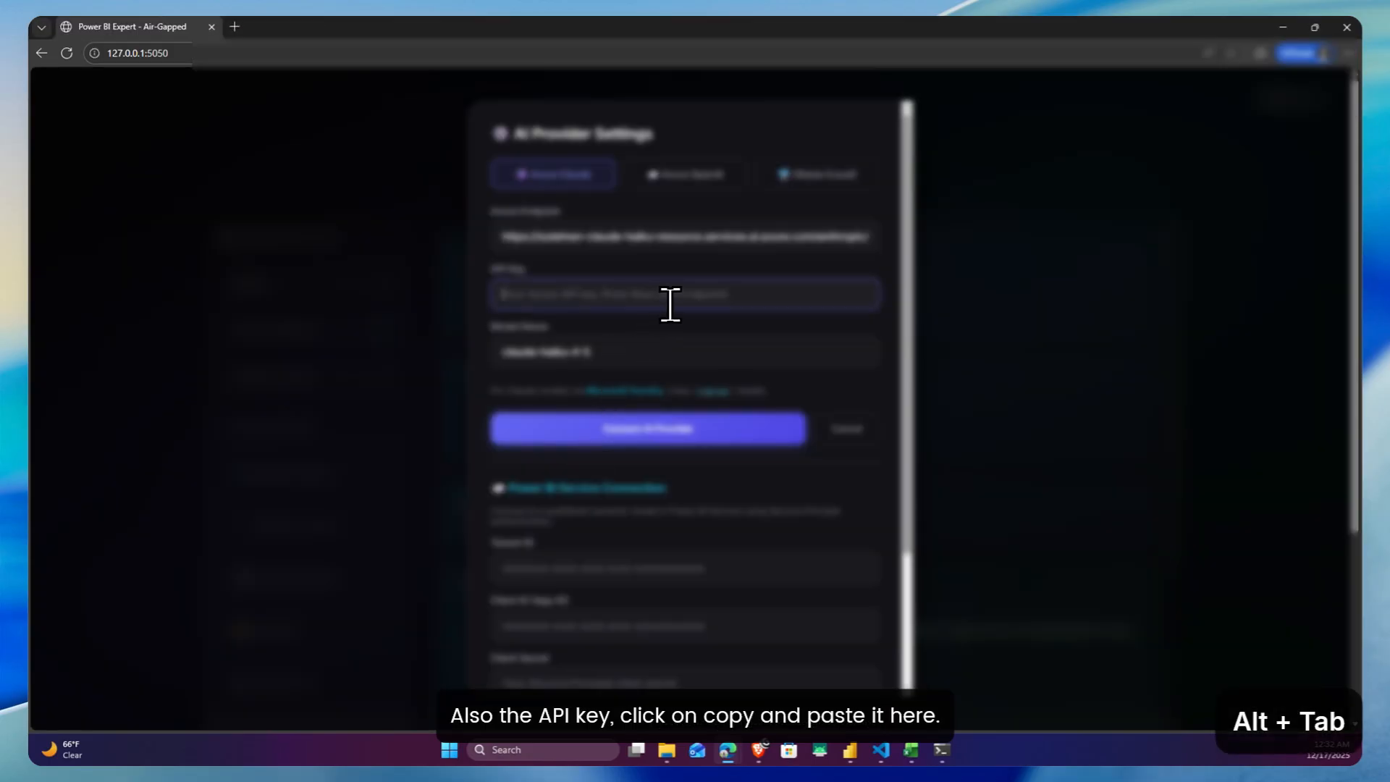
{"action": "key", "text": "ctrl+v"}
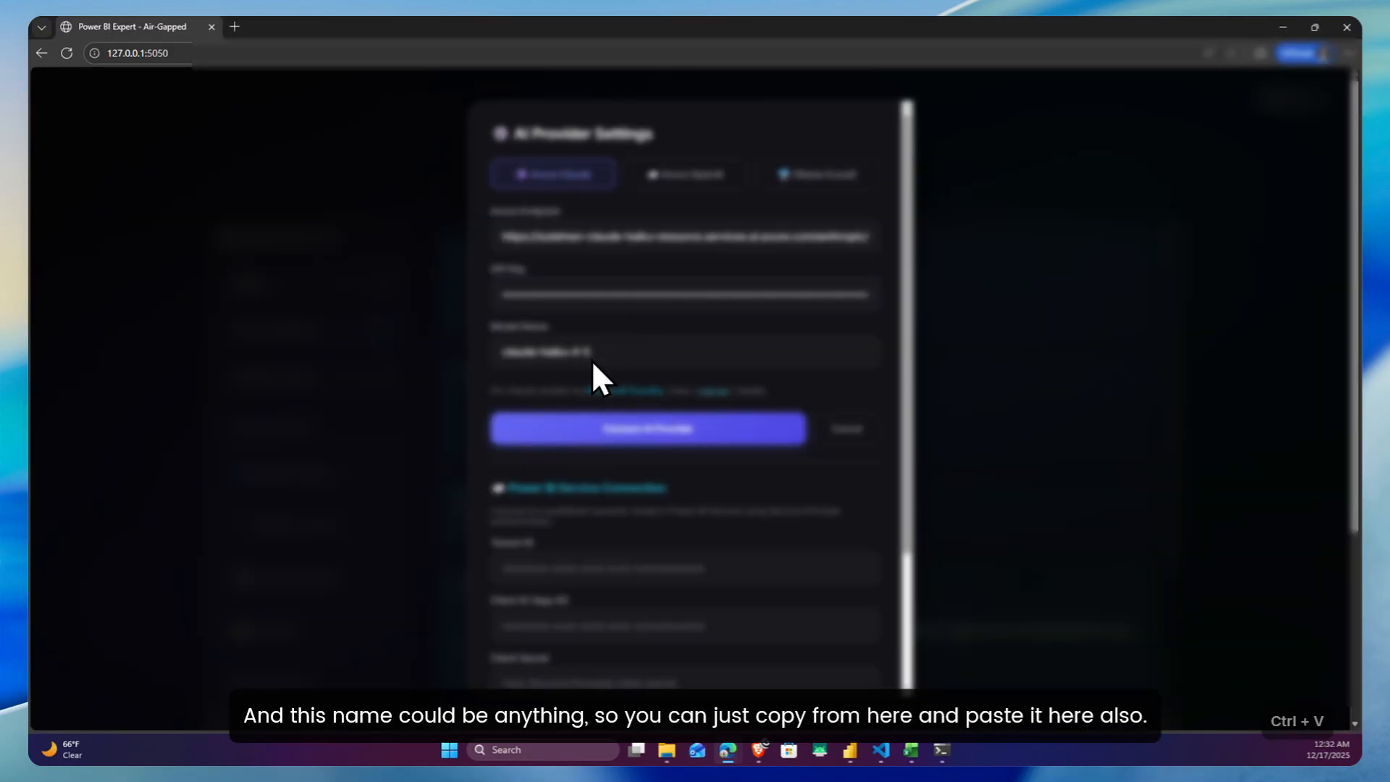
- Copy the deployment name claude-haiku-4-5 from Microsoft Foundry into the Model Name setting and connect the AI provider
{"action": "left_click", "coordinate": [682, 368]}
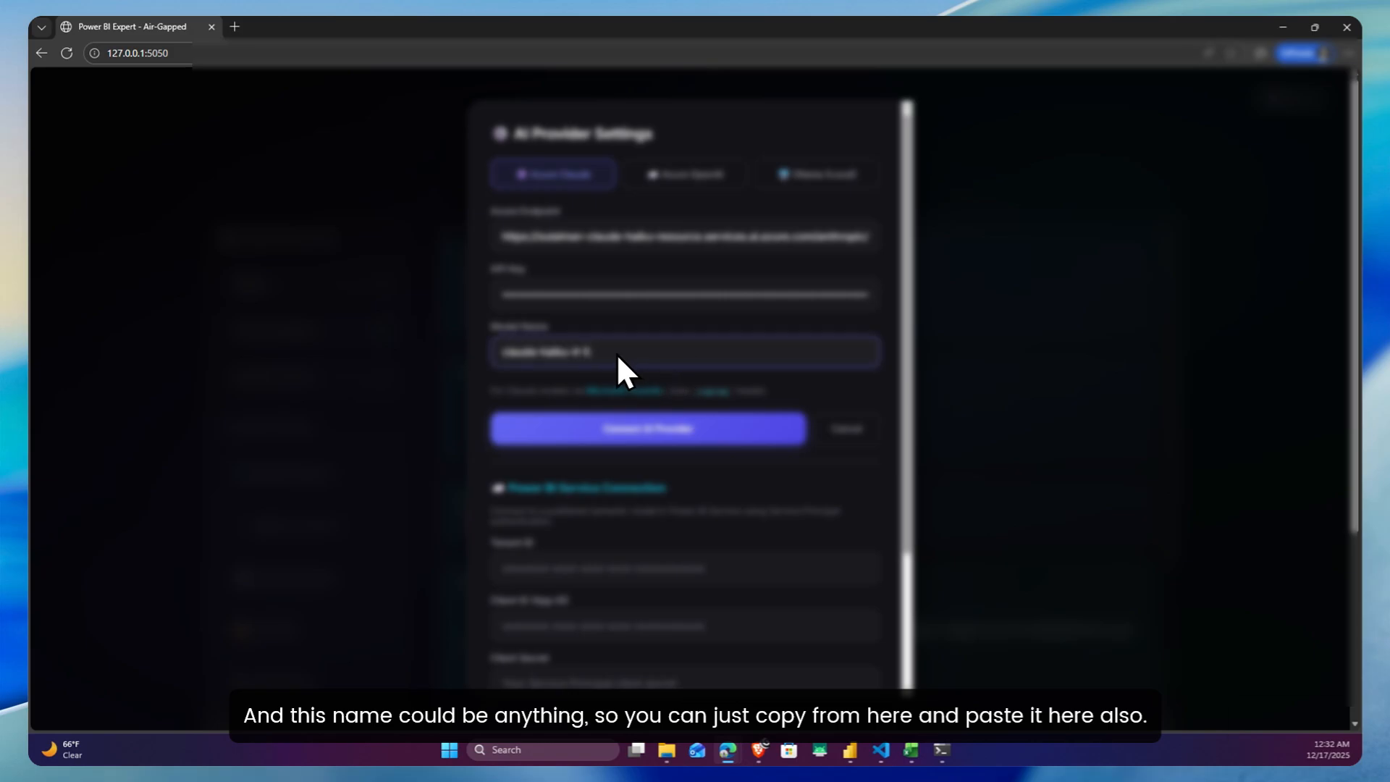
{"action": "key", "text": "alt+Tab"}
{"action": "left_click_drag", "start_coordinate": [268, 133], "coordinate": [438, 123]}
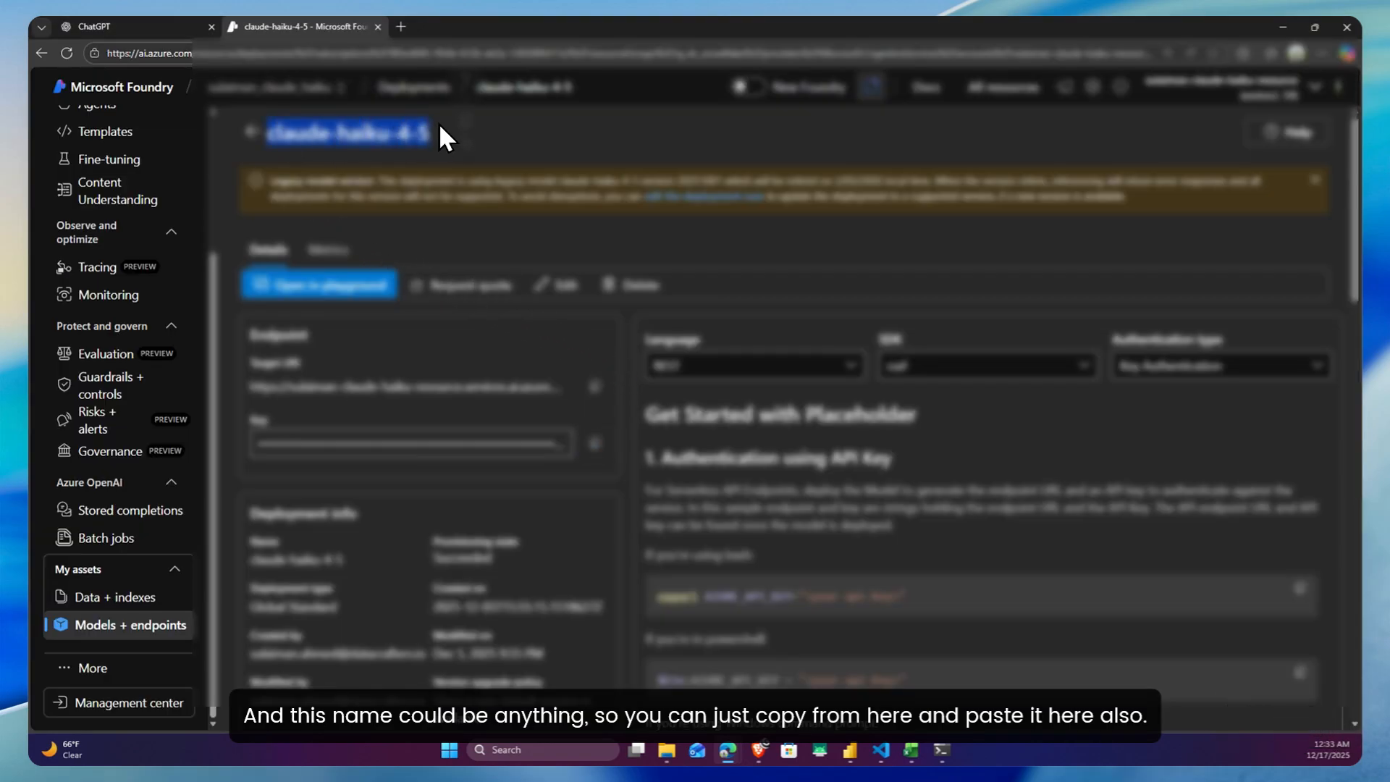
{"action": "key", "text": "ctrl+c"}
{"action": "key", "text": "alt+Tab"}
{"action": "key", "text": "ctrl+v"}
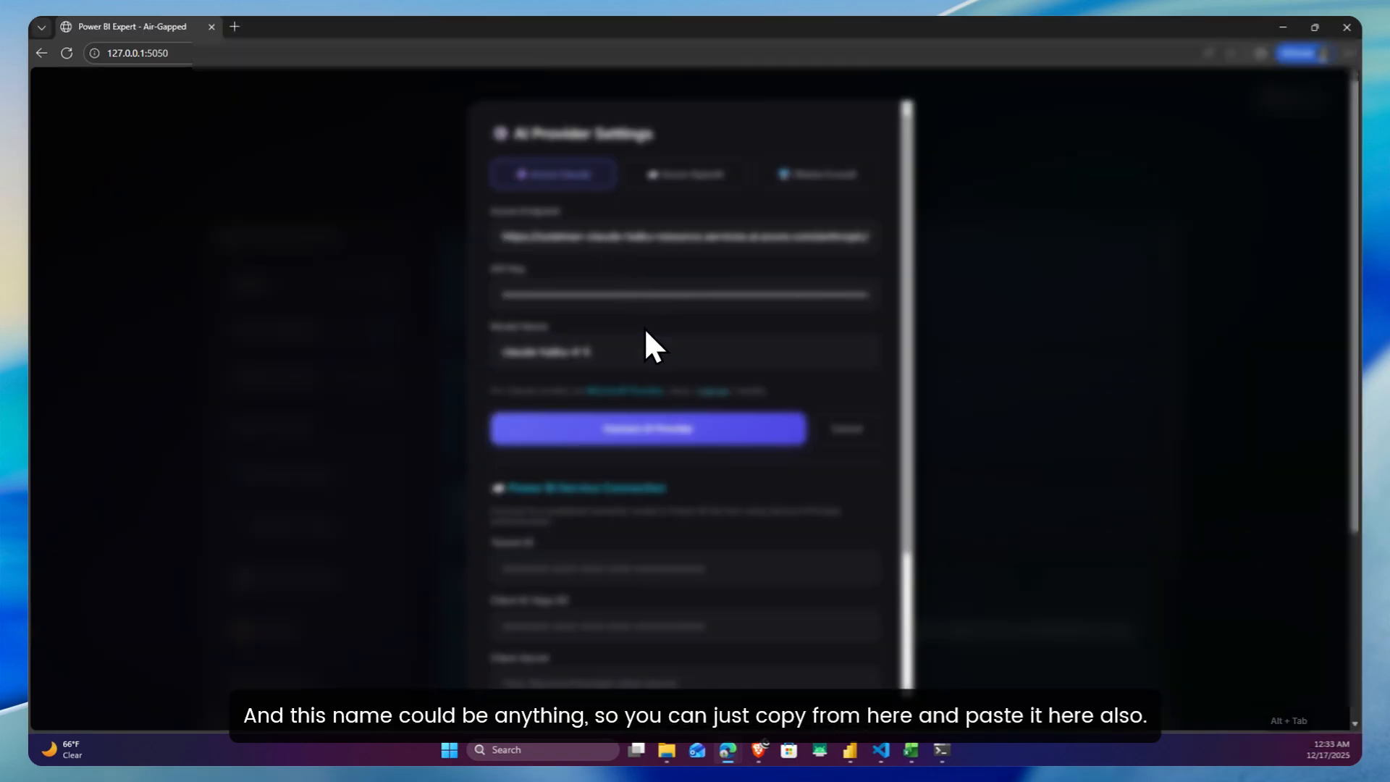
{"action": "left_click", "coordinate": [686, 438]}
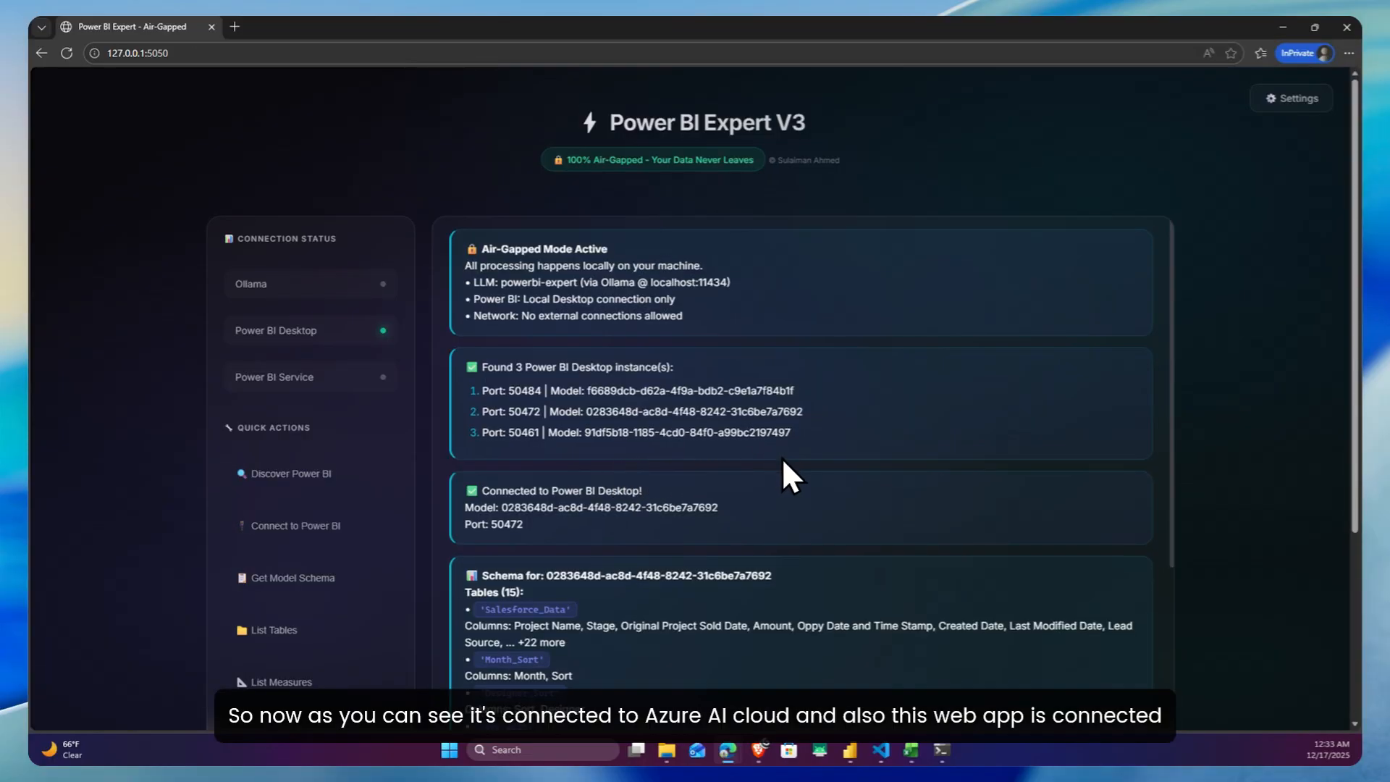
- Examine the listed tables, measures and relationships and compare them with the open Salesforce BI report in Power BI Desktop
{"action": "scroll", "coordinate": [782, 457], "scroll_direction": "down", "scroll_amount": 10}
{"action": "scroll", "coordinate": [1184, 414], "scroll_direction": "down", "scroll_amount": 4}
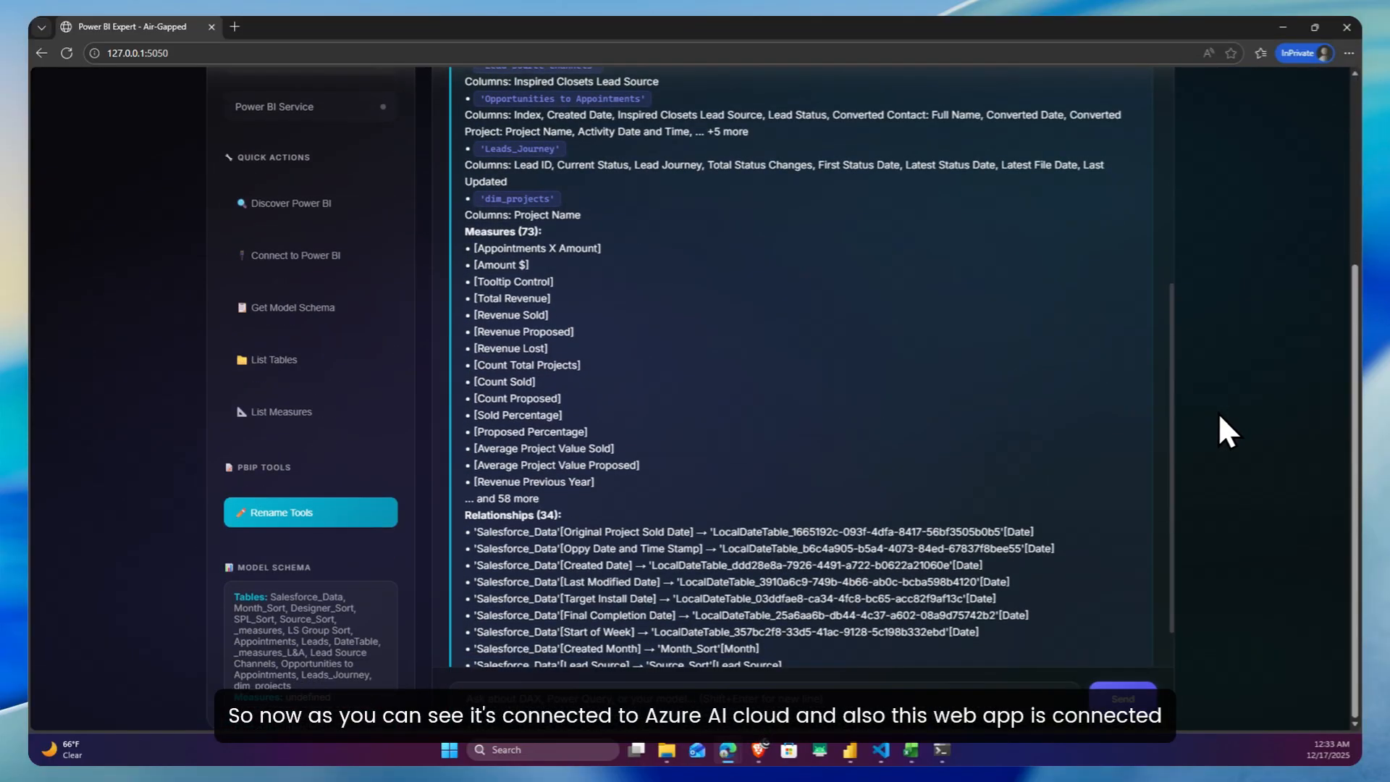
{"action": "scroll", "coordinate": [1094, 497], "scroll_direction": "down", "scroll_amount": 1}
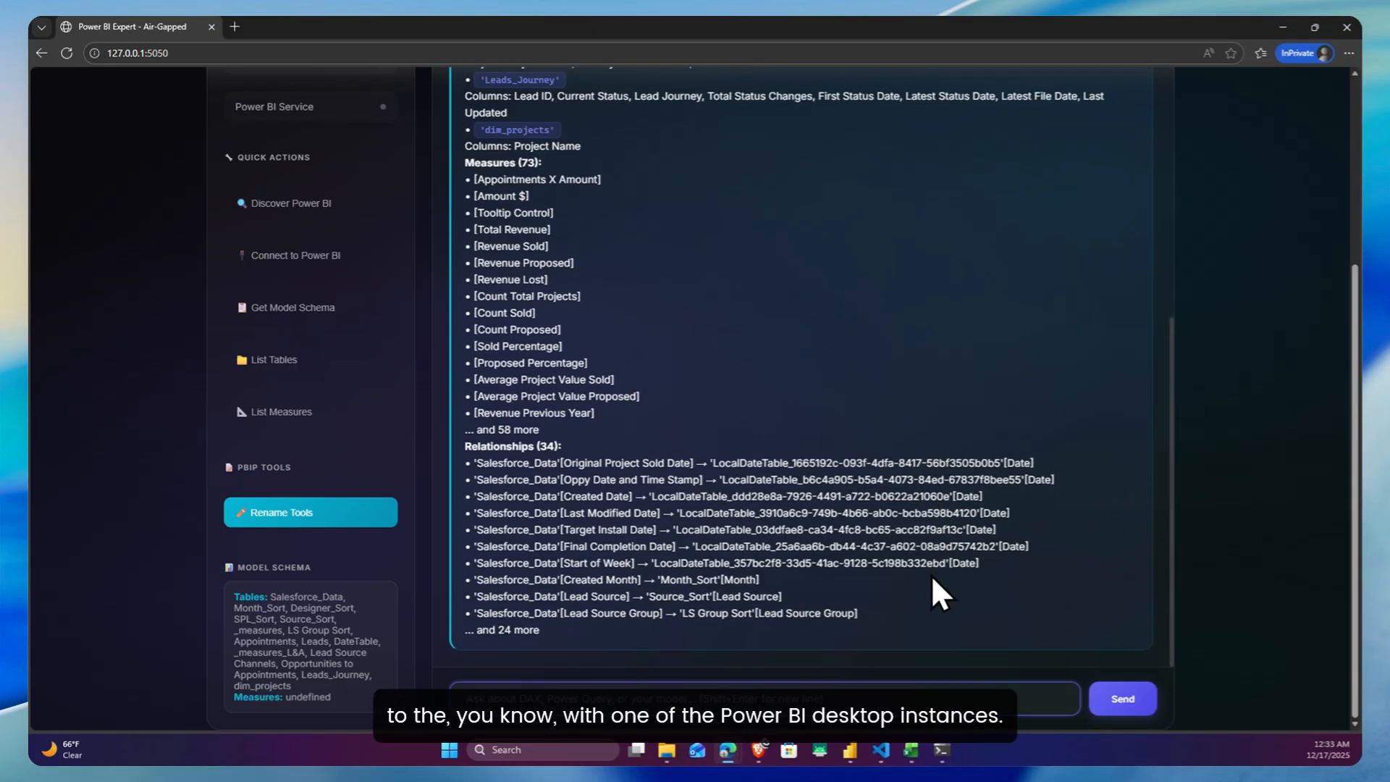
{"action": "mouse_move", "coordinate": [851, 750]}
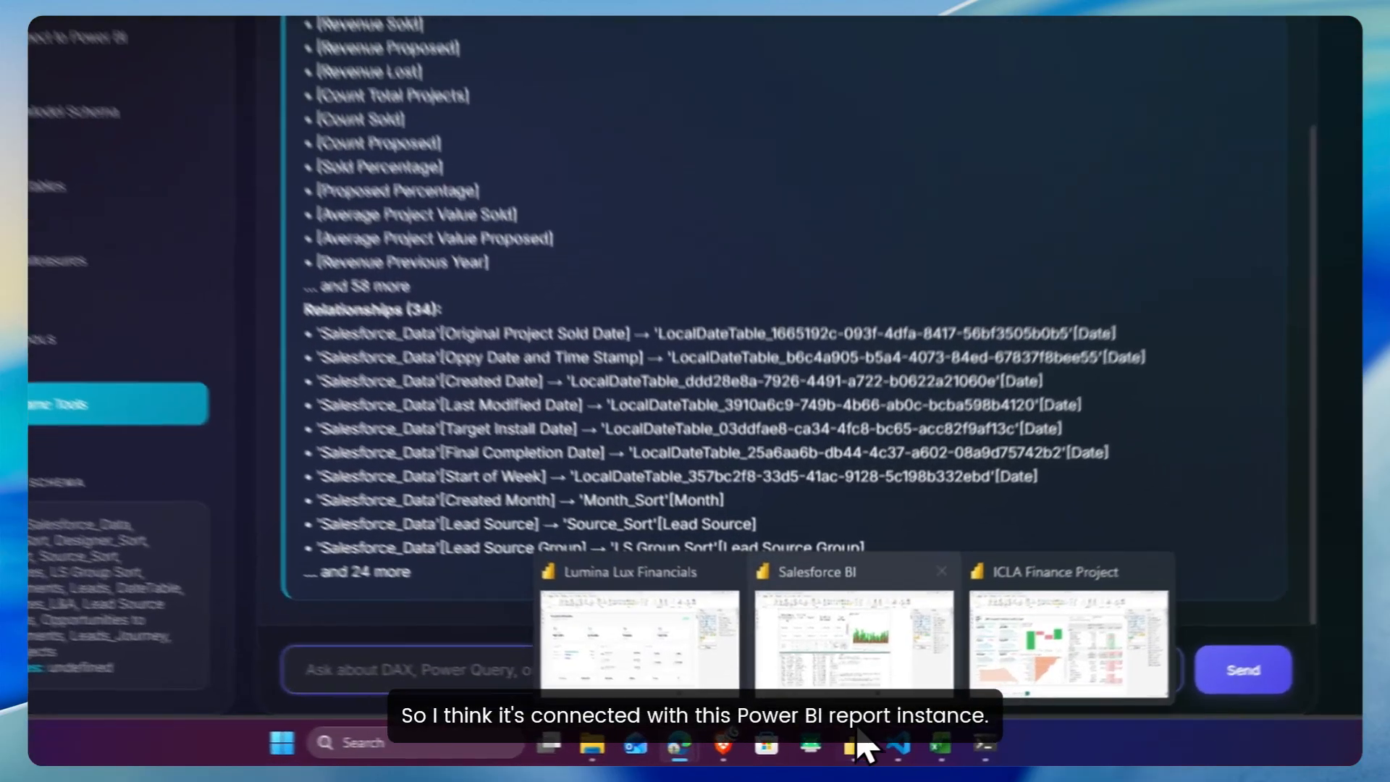
{"action": "left_click", "coordinate": [855, 638]}
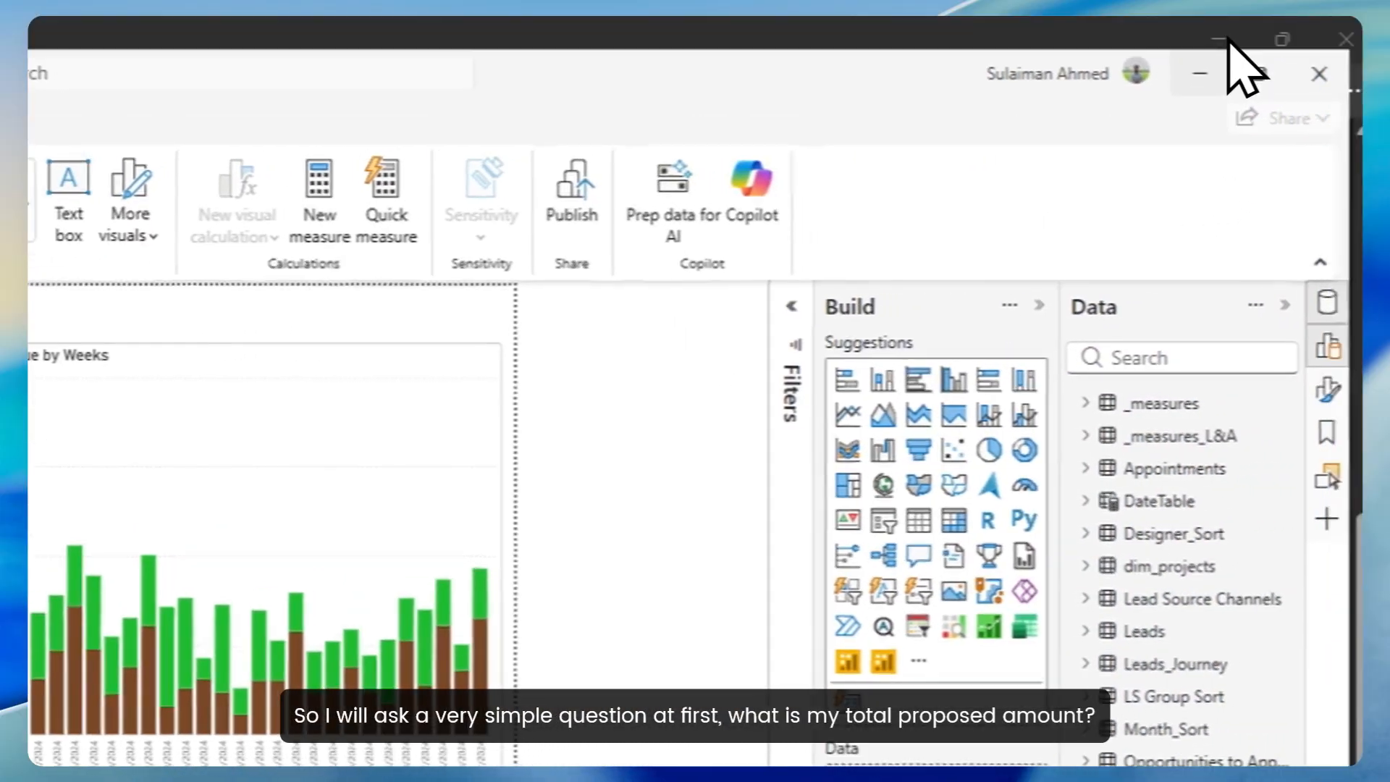
{"action": "left_click", "coordinate": [1223, 41]}
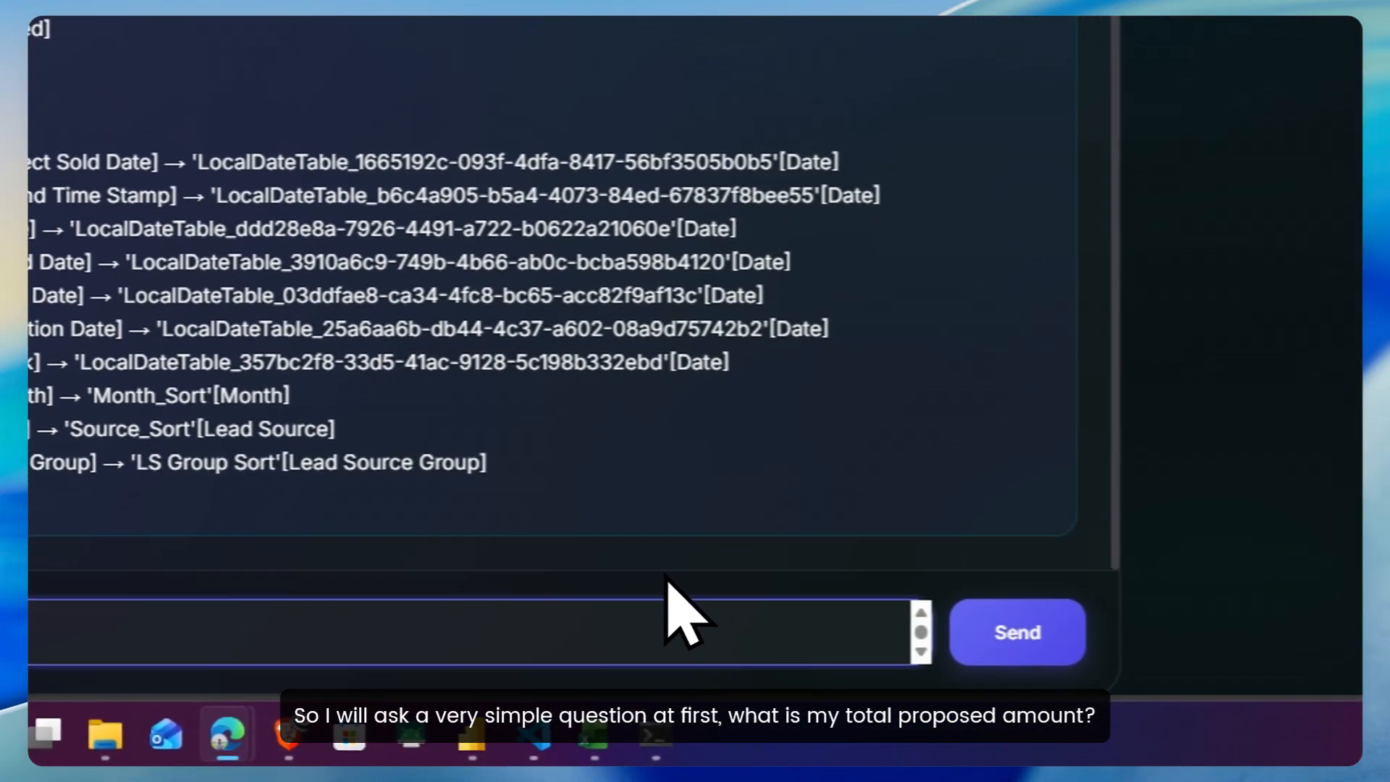
- Ask the chat "what is my total proposed amount?" and expand the query details of the answer
{"action": "type", "text": "what is my total"}
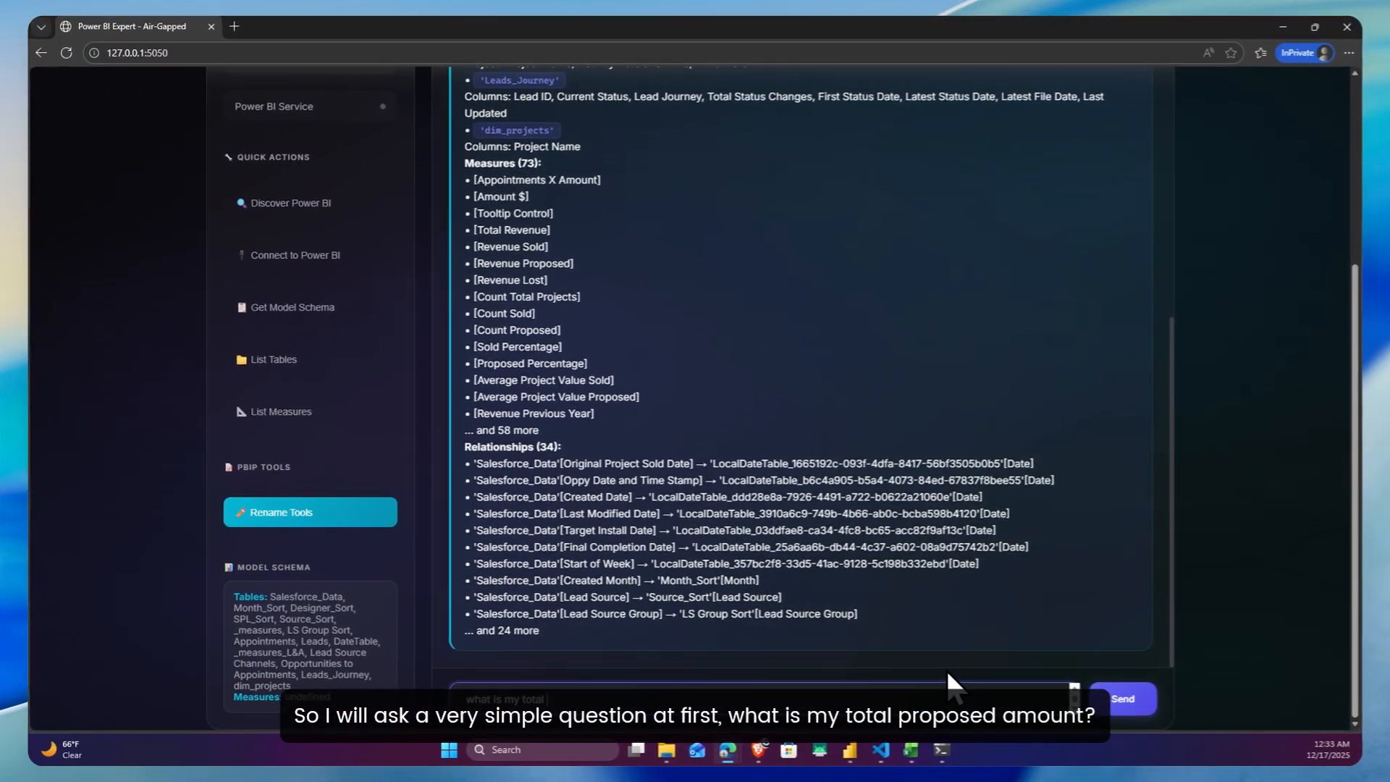
{"action": "type", "text": " proposed amount?"}
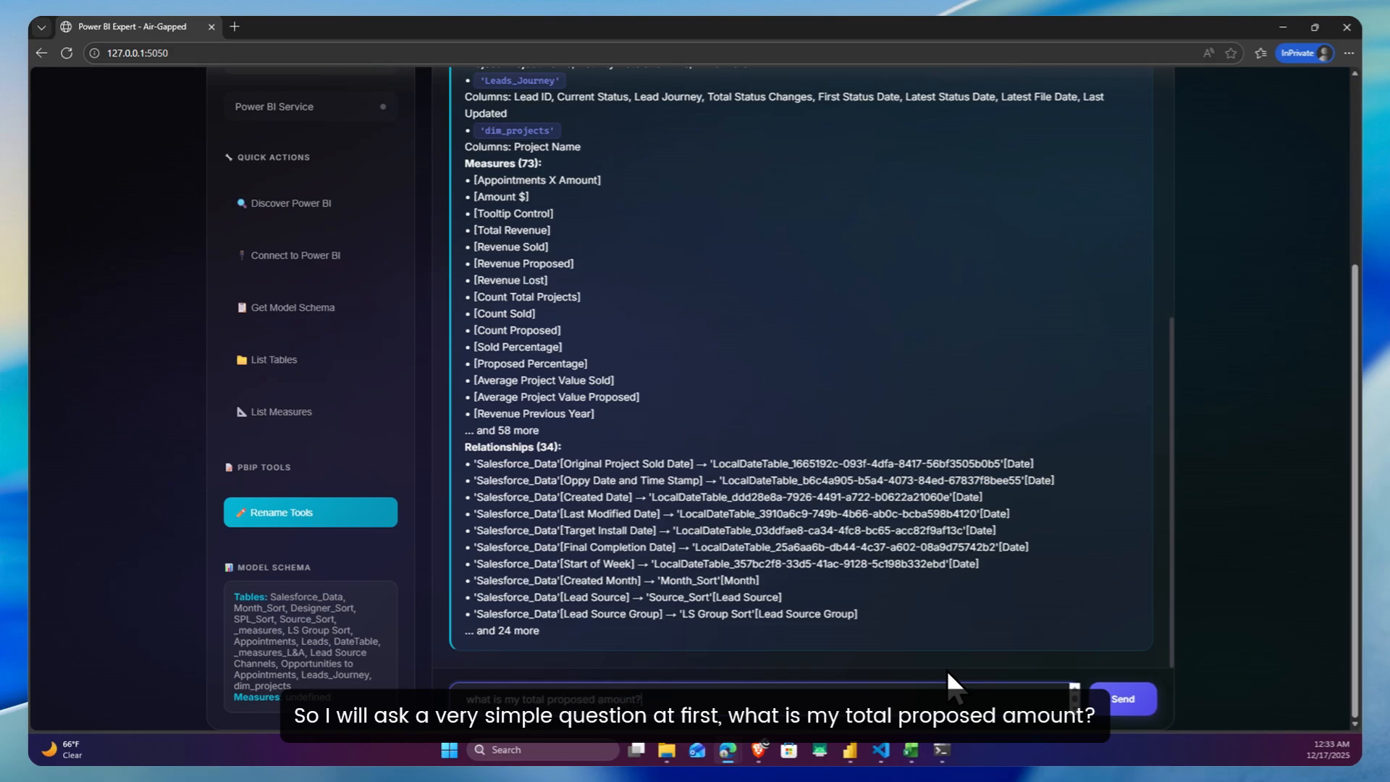
{"action": "key", "text": "Return"}
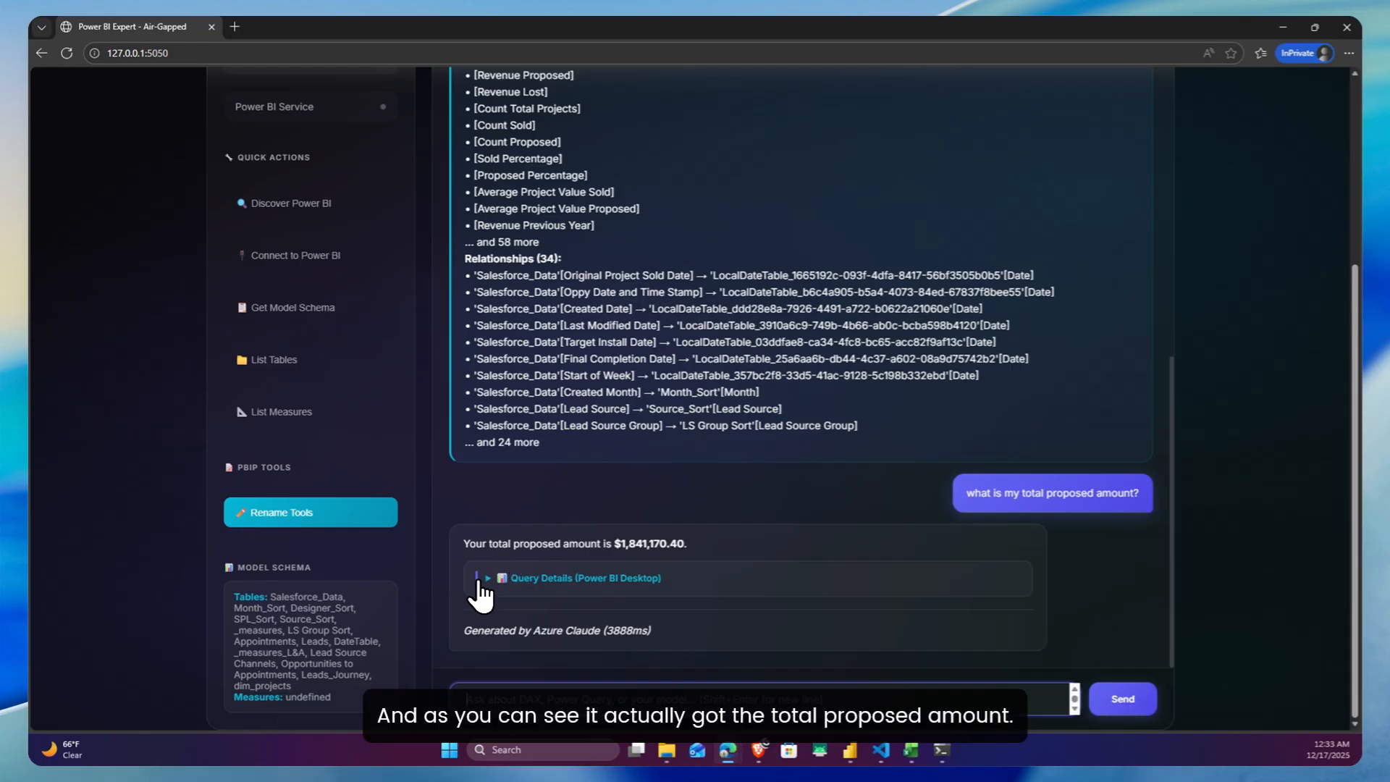
{"action": "left_click", "coordinate": [555, 577]}
{"action": "scroll", "coordinate": [762, 516], "scroll_direction": "down", "scroll_amount": 2}
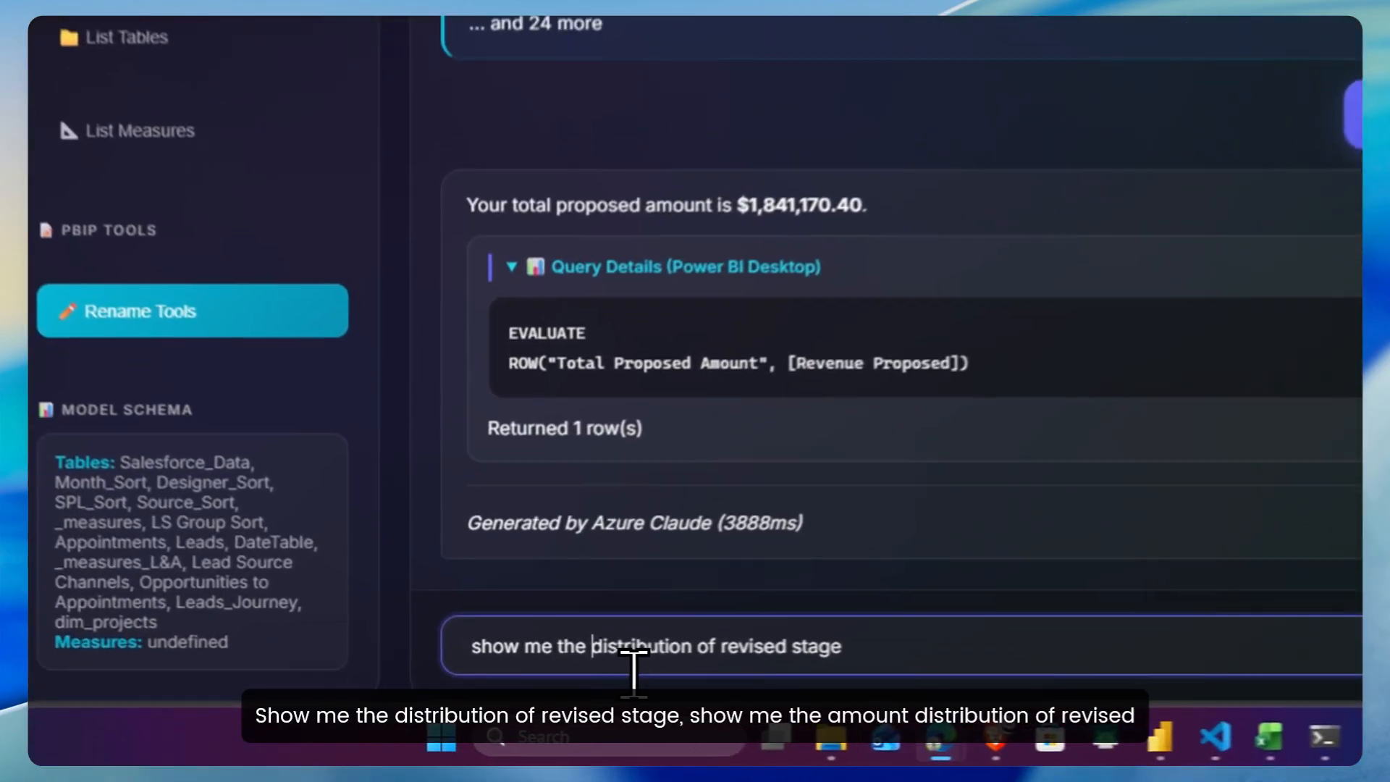
- Ask the chat "show me the amount distribution of revised stage" and review the answer's stage table and query details
{"action": "left_click", "coordinate": [536, 700]}
{"action": "type", "text": "amou"}
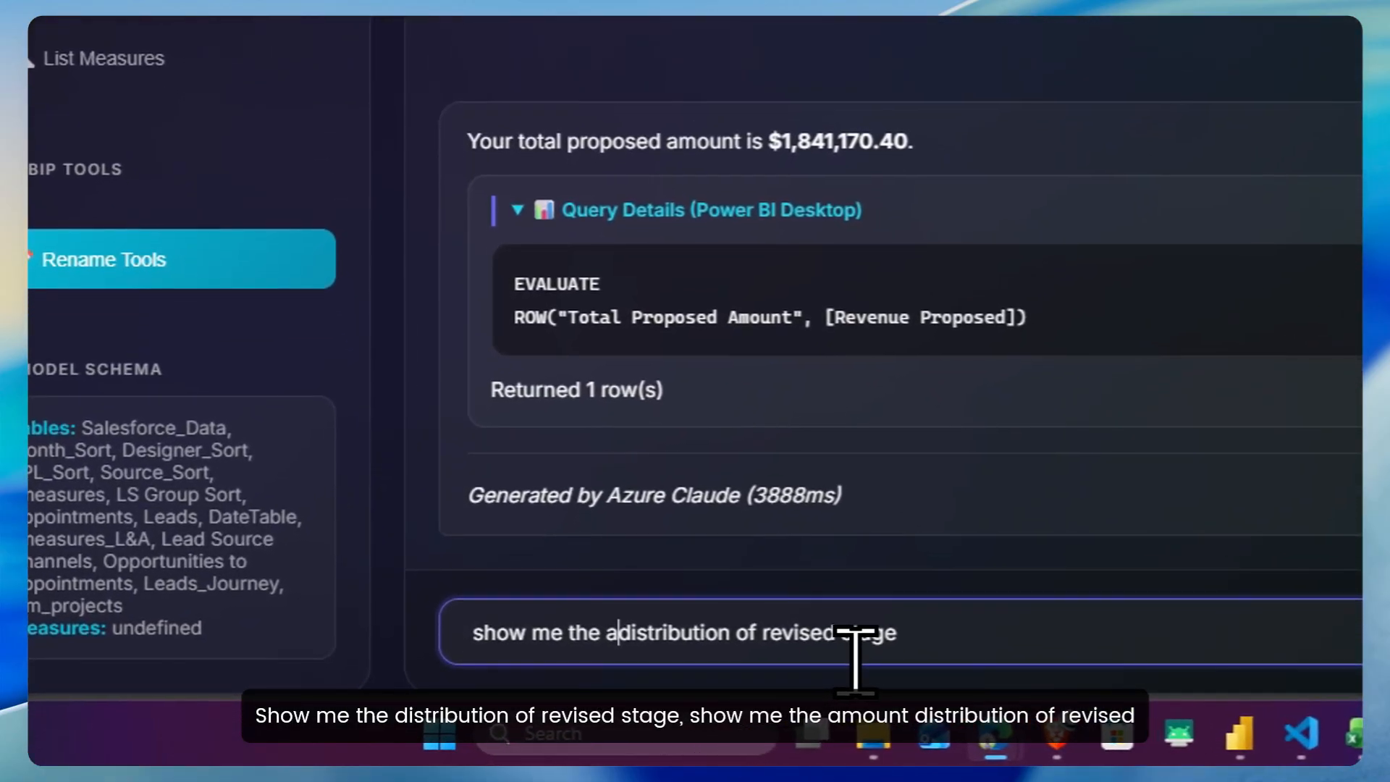
{"action": "type", "text": "nt"}
{"action": "key", "text": "Return"}
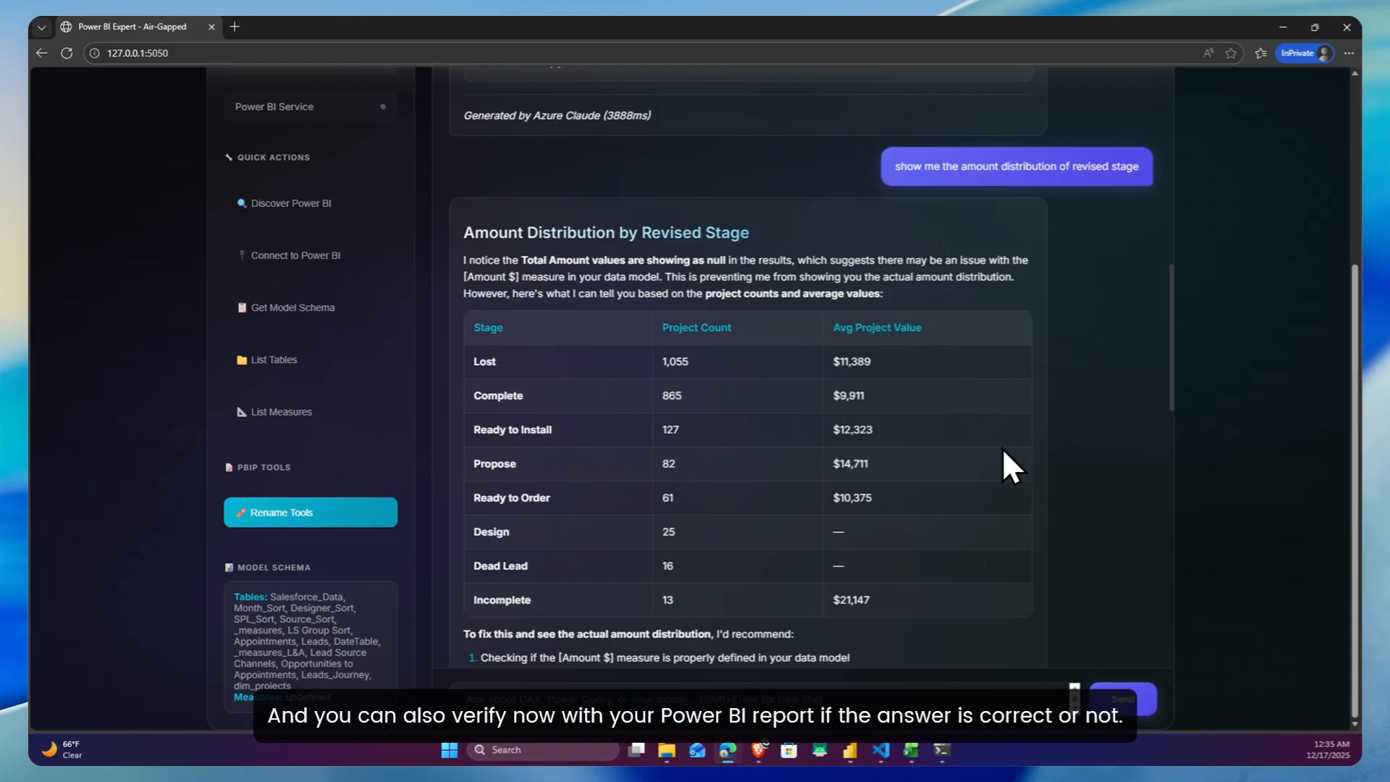
{"action": "scroll", "coordinate": [1038, 425], "scroll_direction": "down", "scroll_amount": 4}
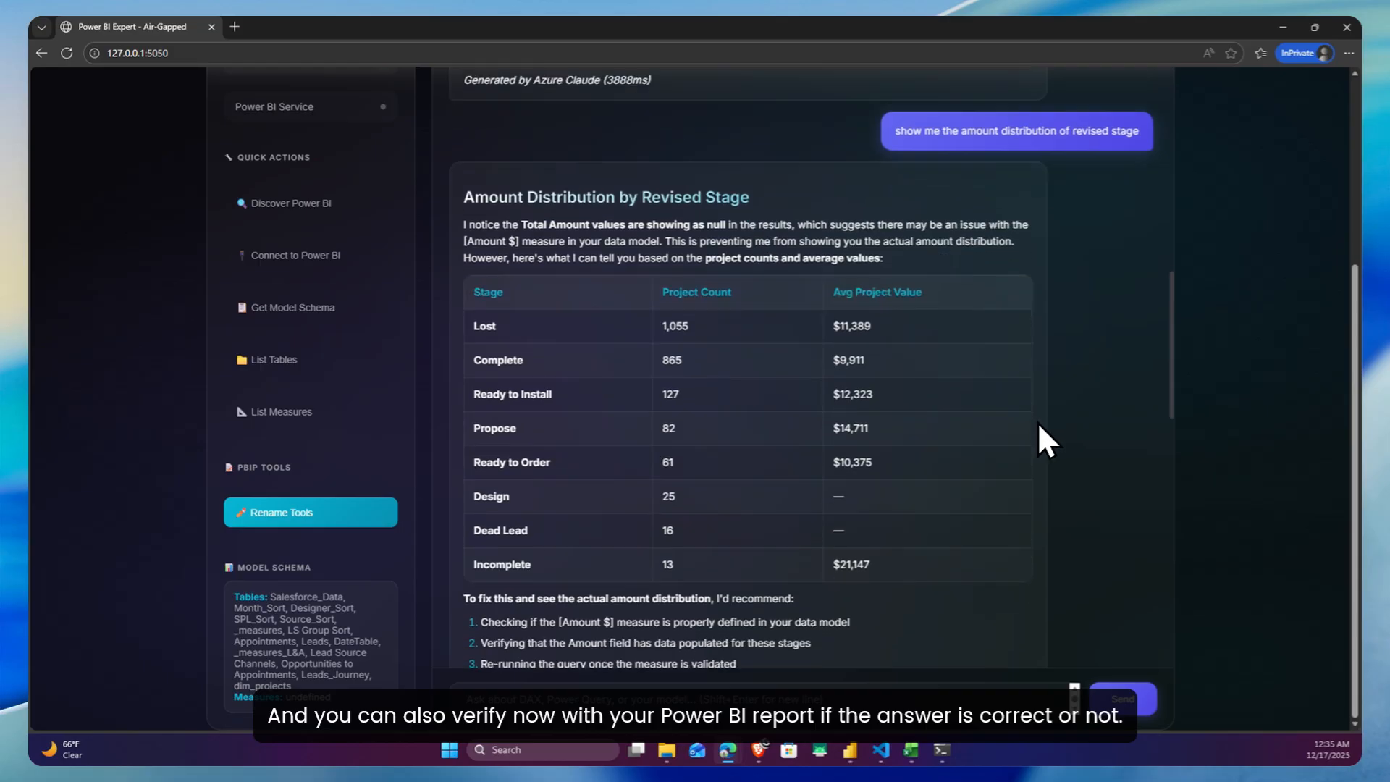
{"action": "scroll", "coordinate": [1014, 422], "scroll_direction": "down", "scroll_amount": 1}
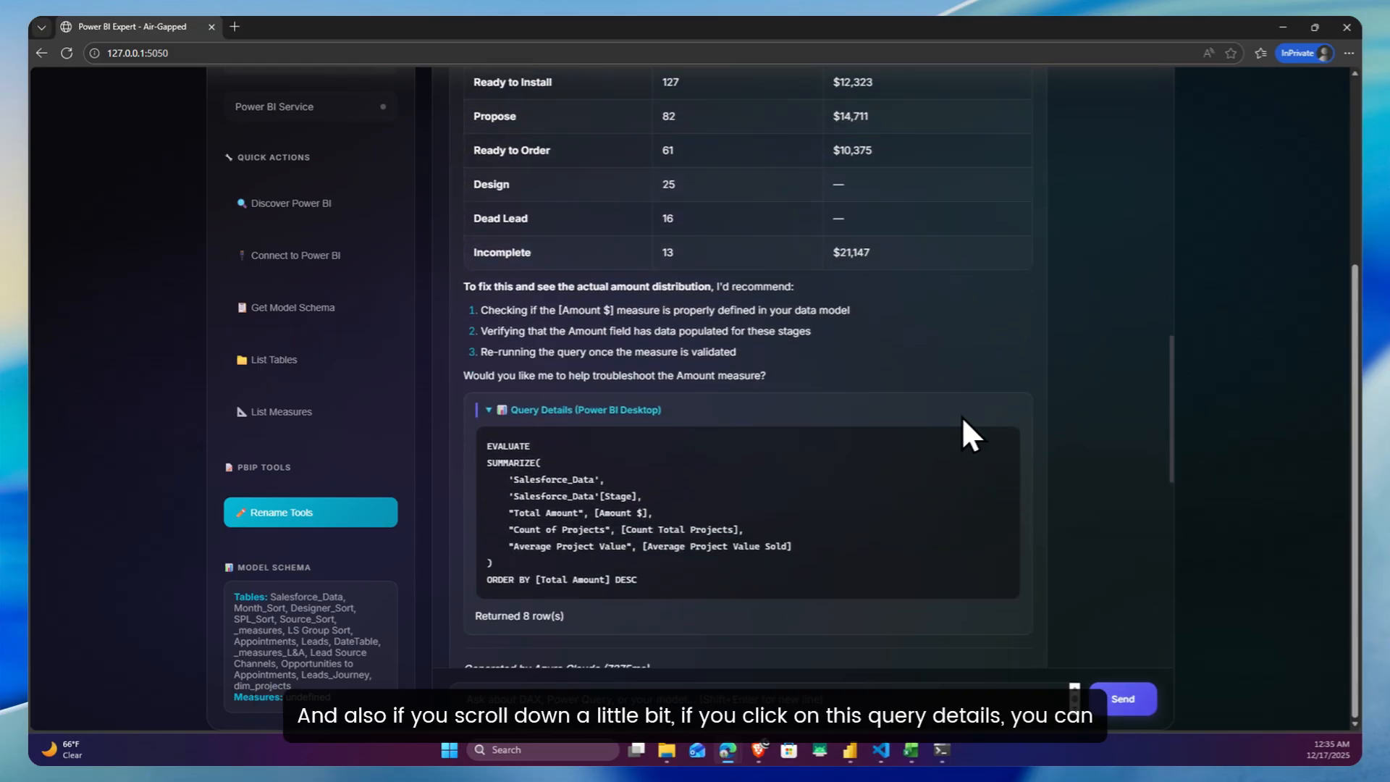
{"action": "left_click", "coordinate": [541, 411]}
{"action": "left_click", "coordinate": [539, 411]}
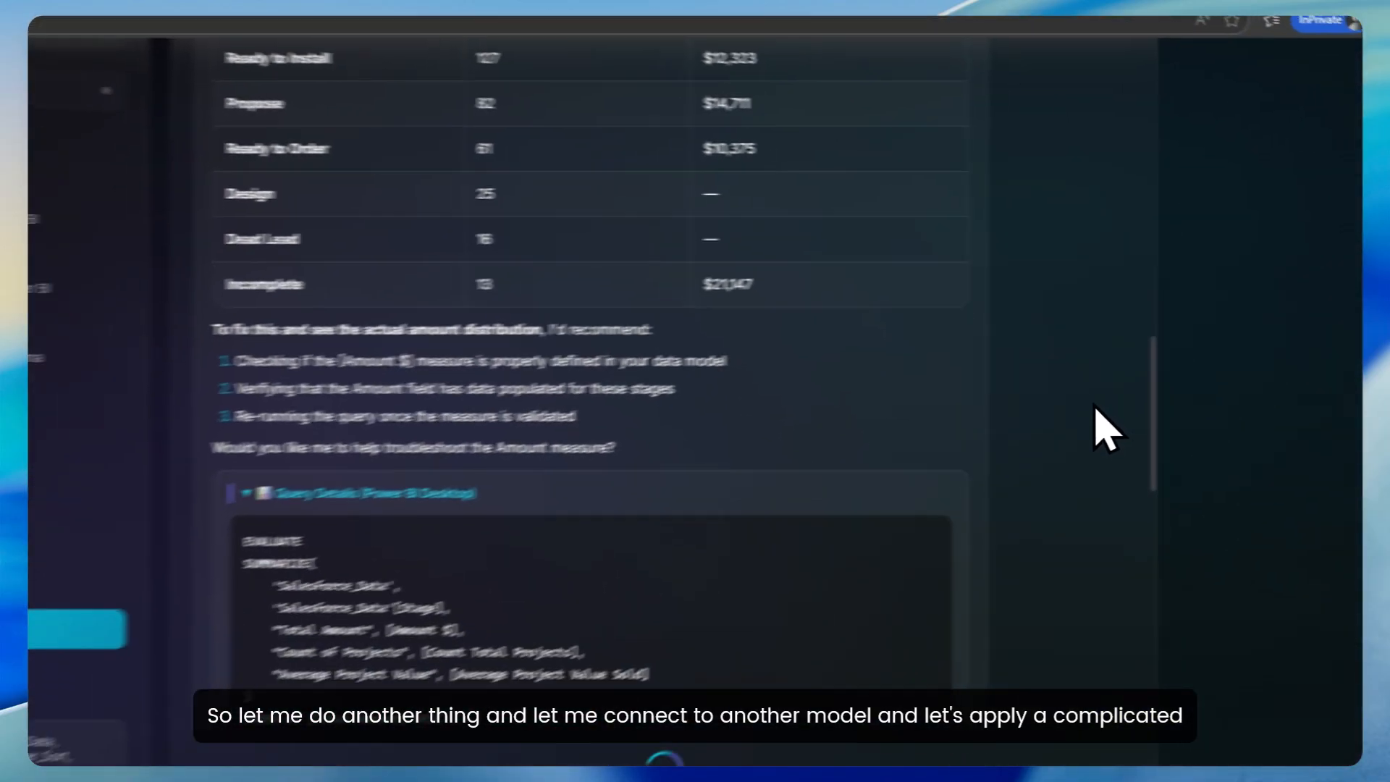
- Select the Power BI instance on port 50484 and connect the web app to it
{"action": "scroll", "coordinate": [1094, 407], "scroll_direction": "down", "scroll_amount": 15}
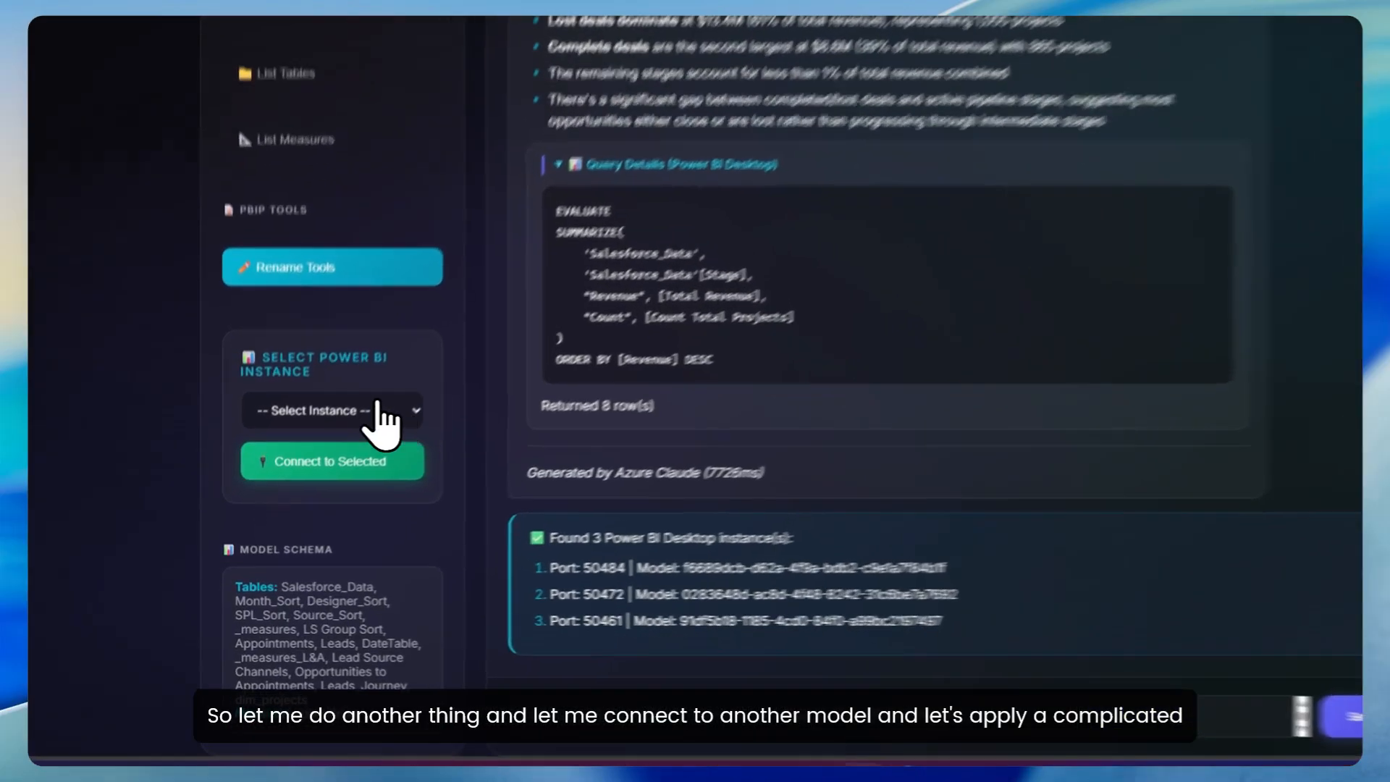
{"action": "left_click", "coordinate": [377, 405]}
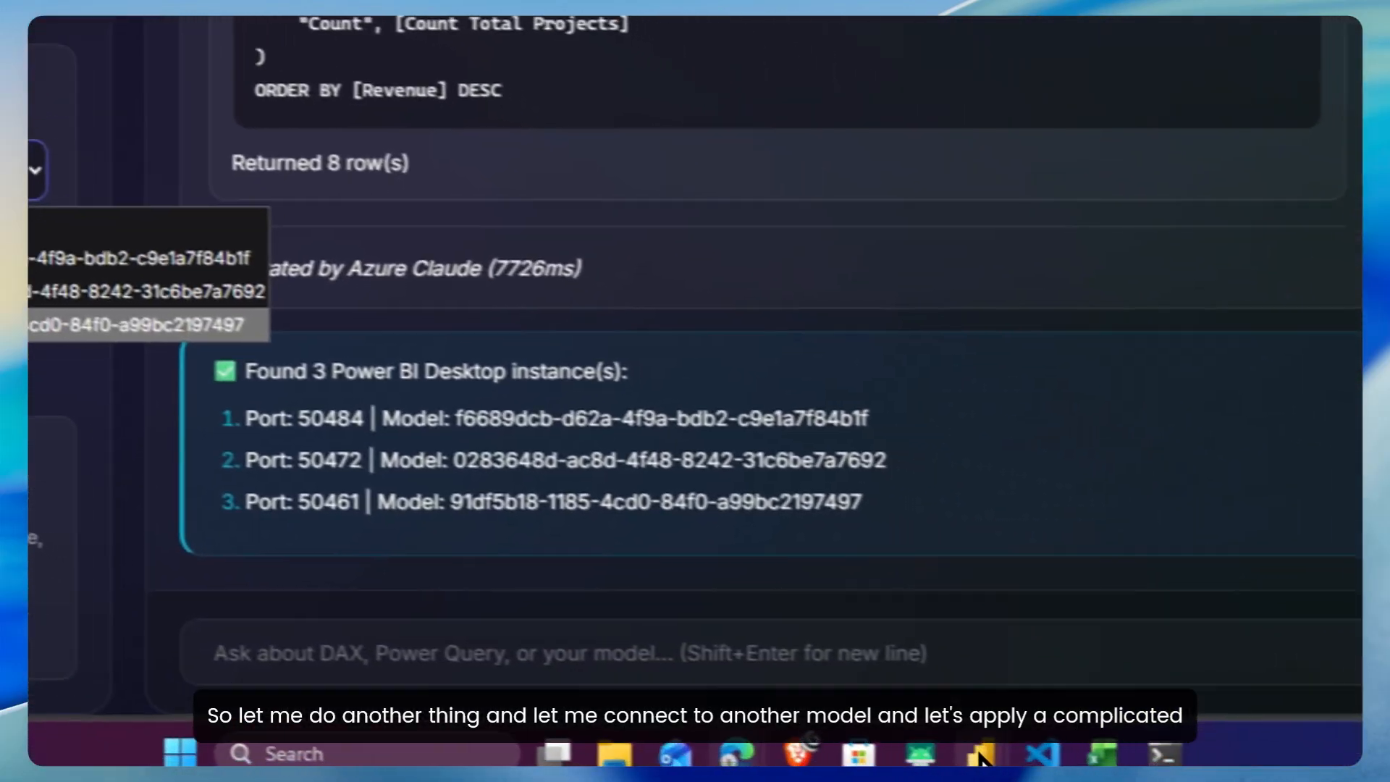
{"action": "mouse_move", "coordinate": [856, 753]}
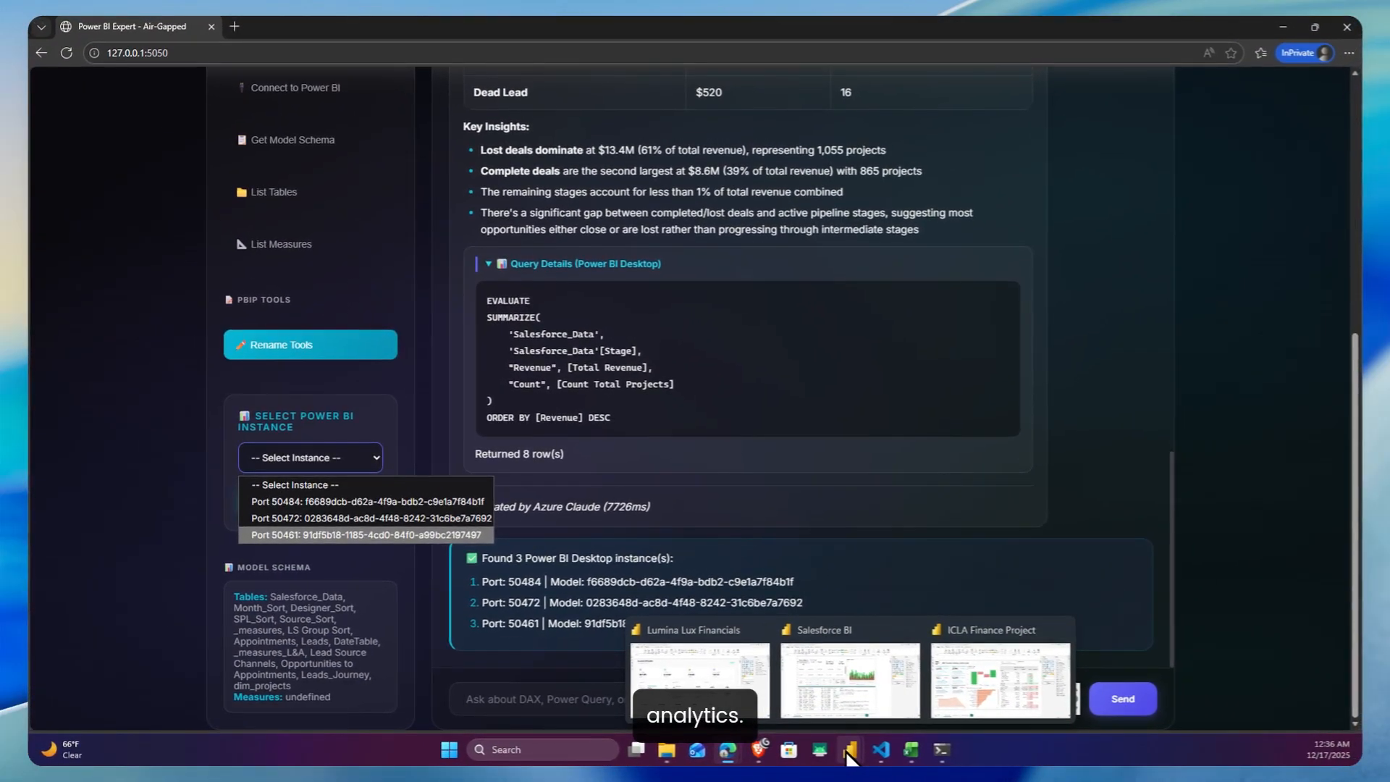
{"action": "mouse_move", "coordinate": [733, 696]}
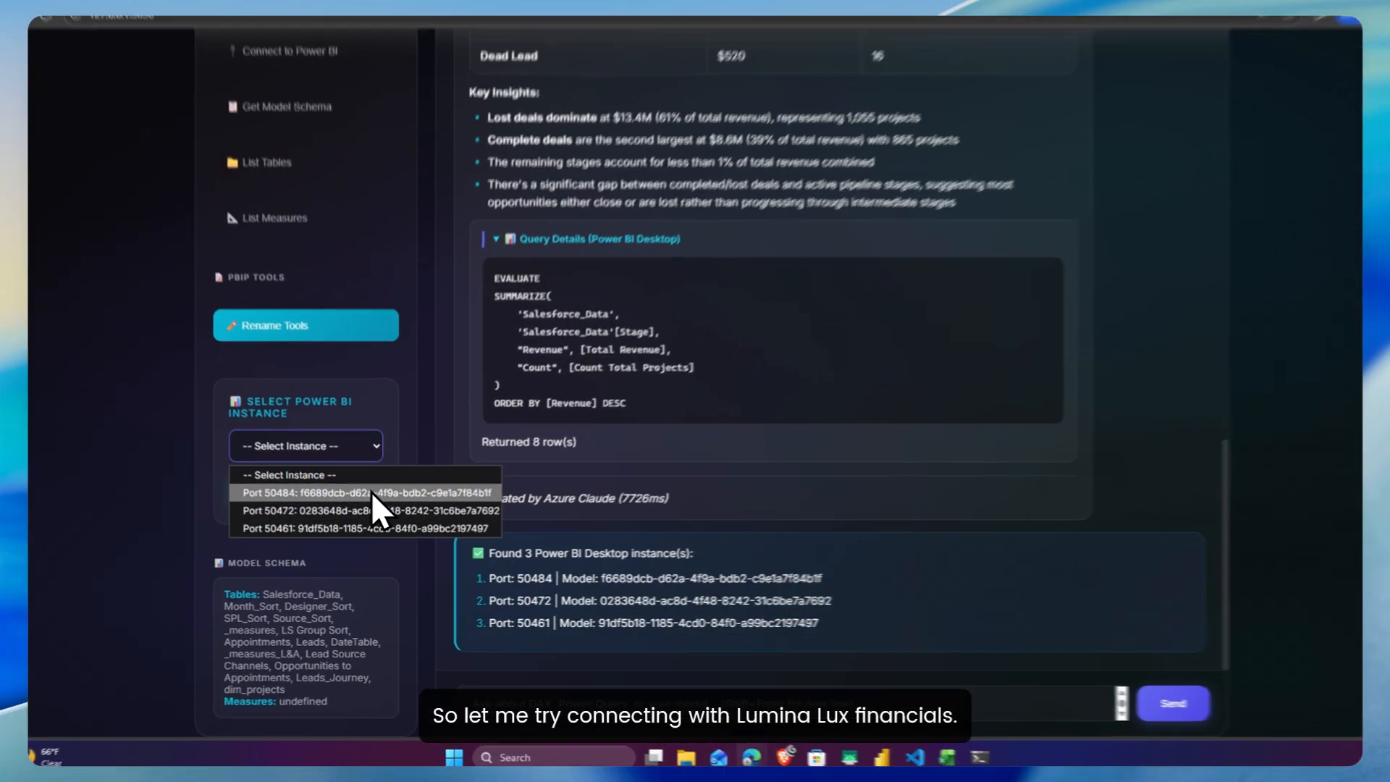
{"action": "left_click", "coordinate": [371, 491]}
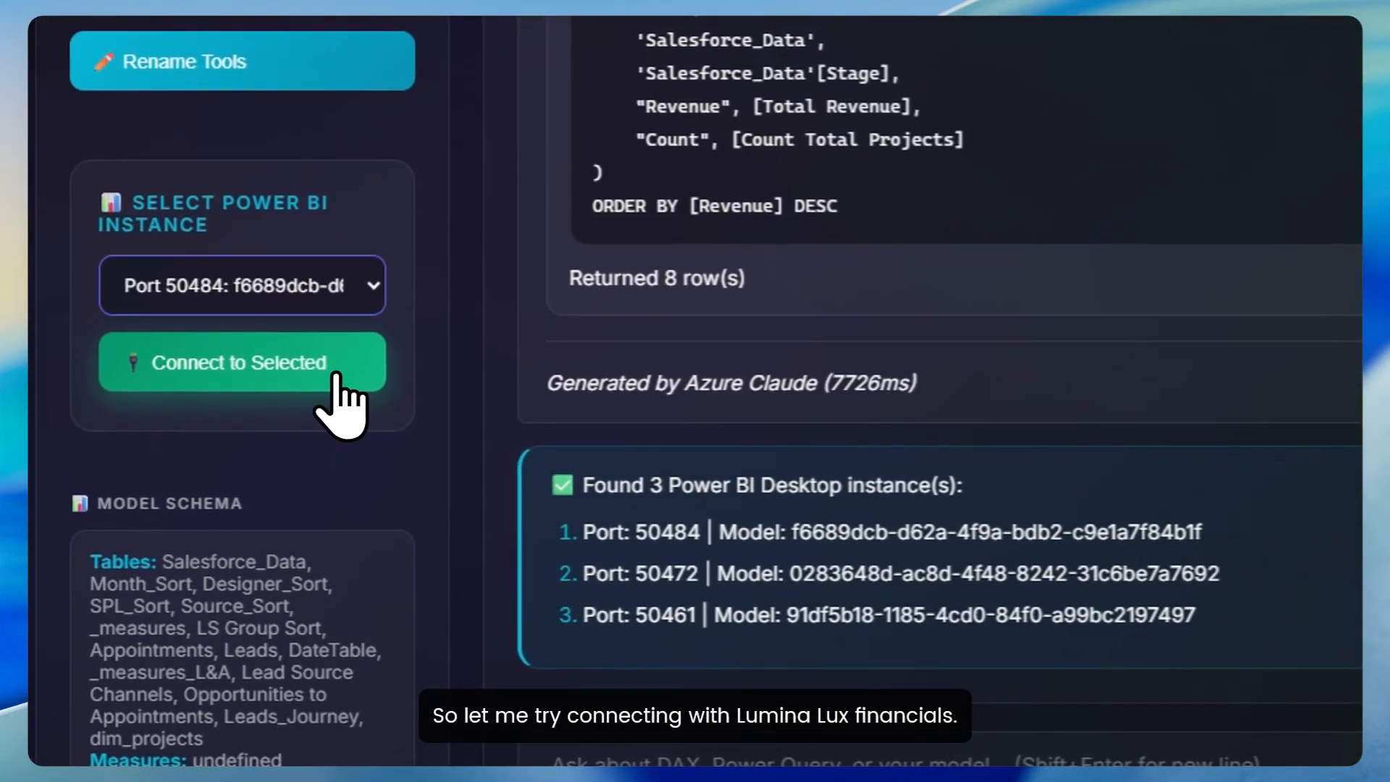
{"action": "left_click", "coordinate": [337, 375]}
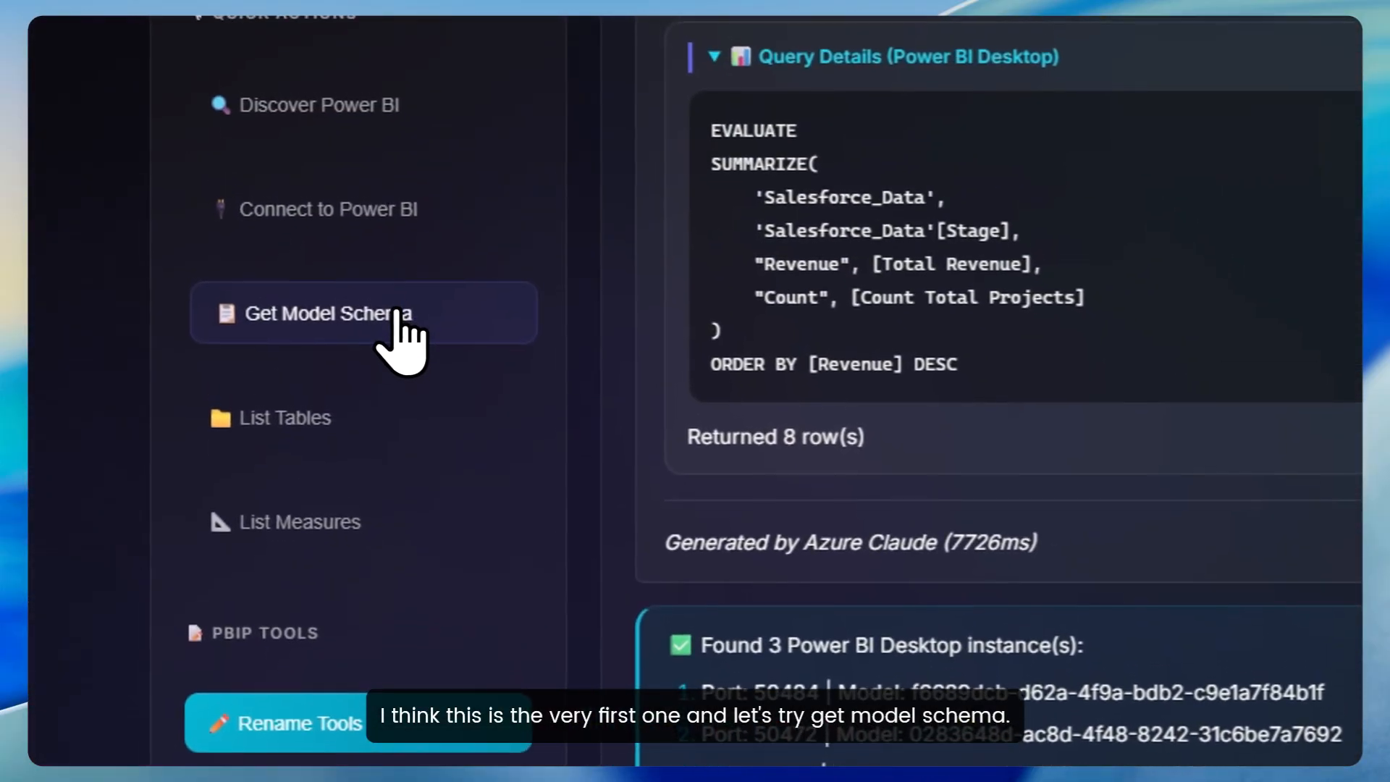
- Get the connected model's schema, examine its tables, measures and relationships, and open the Lumina Lux Financials report for comparison
{"action": "left_click", "coordinate": [397, 335]}
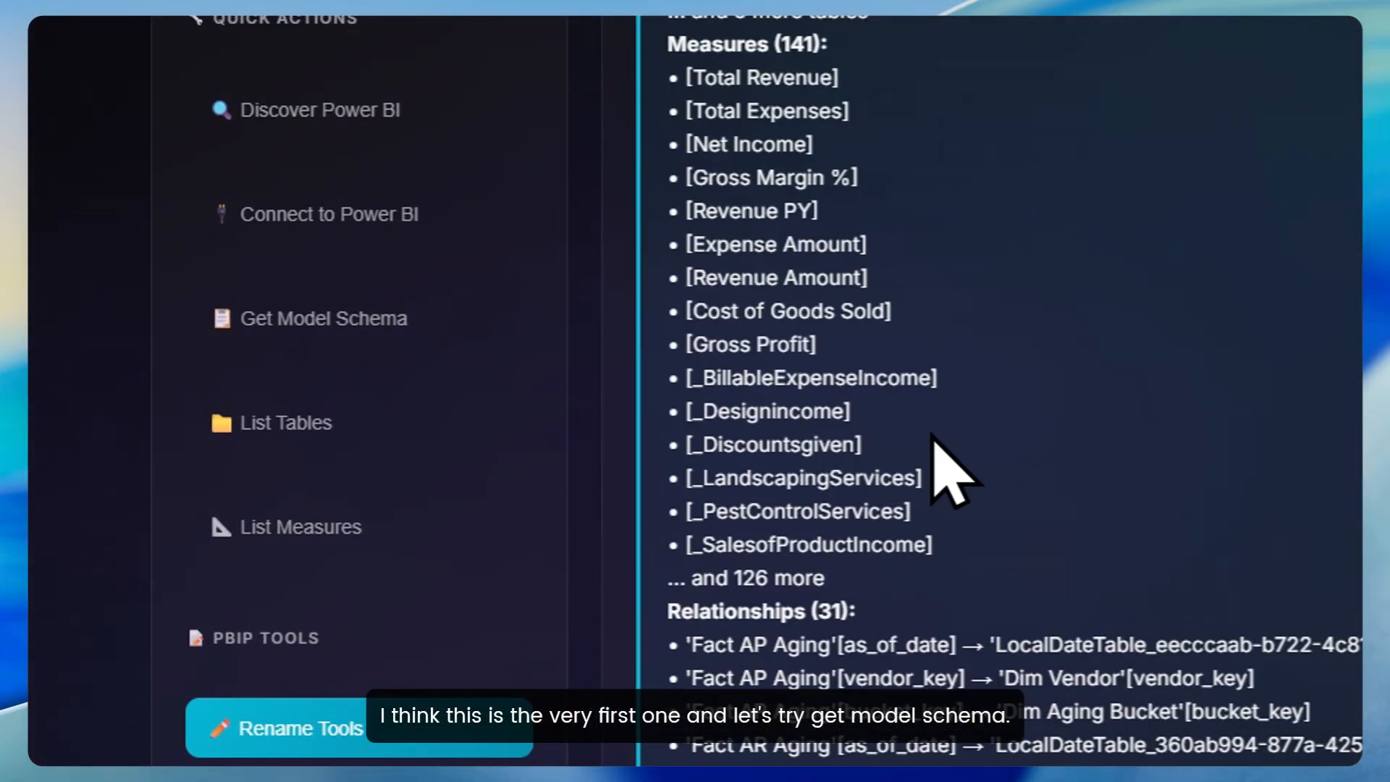
{"action": "scroll", "coordinate": [1263, 585], "scroll_direction": "up", "scroll_amount": 6}
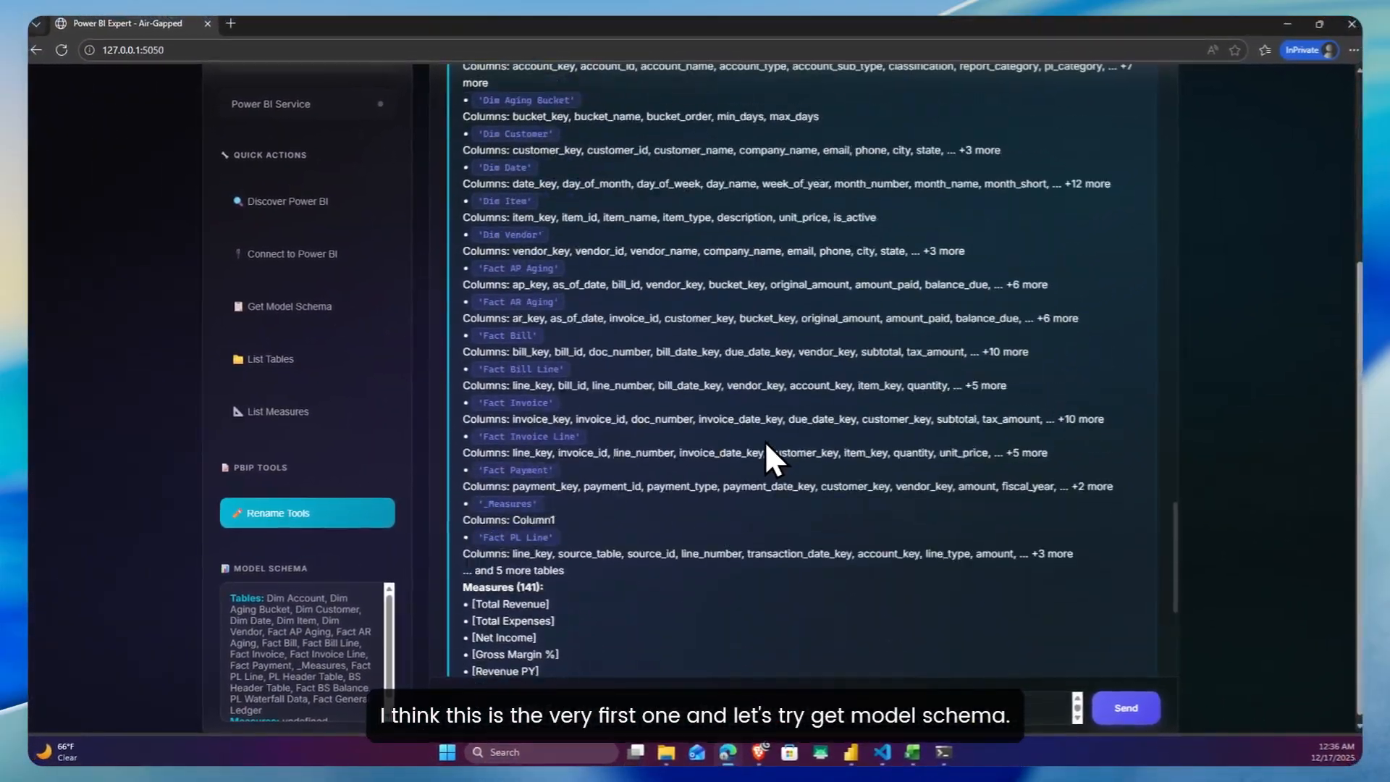
{"action": "scroll", "coordinate": [765, 440], "scroll_direction": "up", "scroll_amount": 5}
{"action": "scroll", "coordinate": [764, 440], "scroll_direction": "down", "scroll_amount": 10}
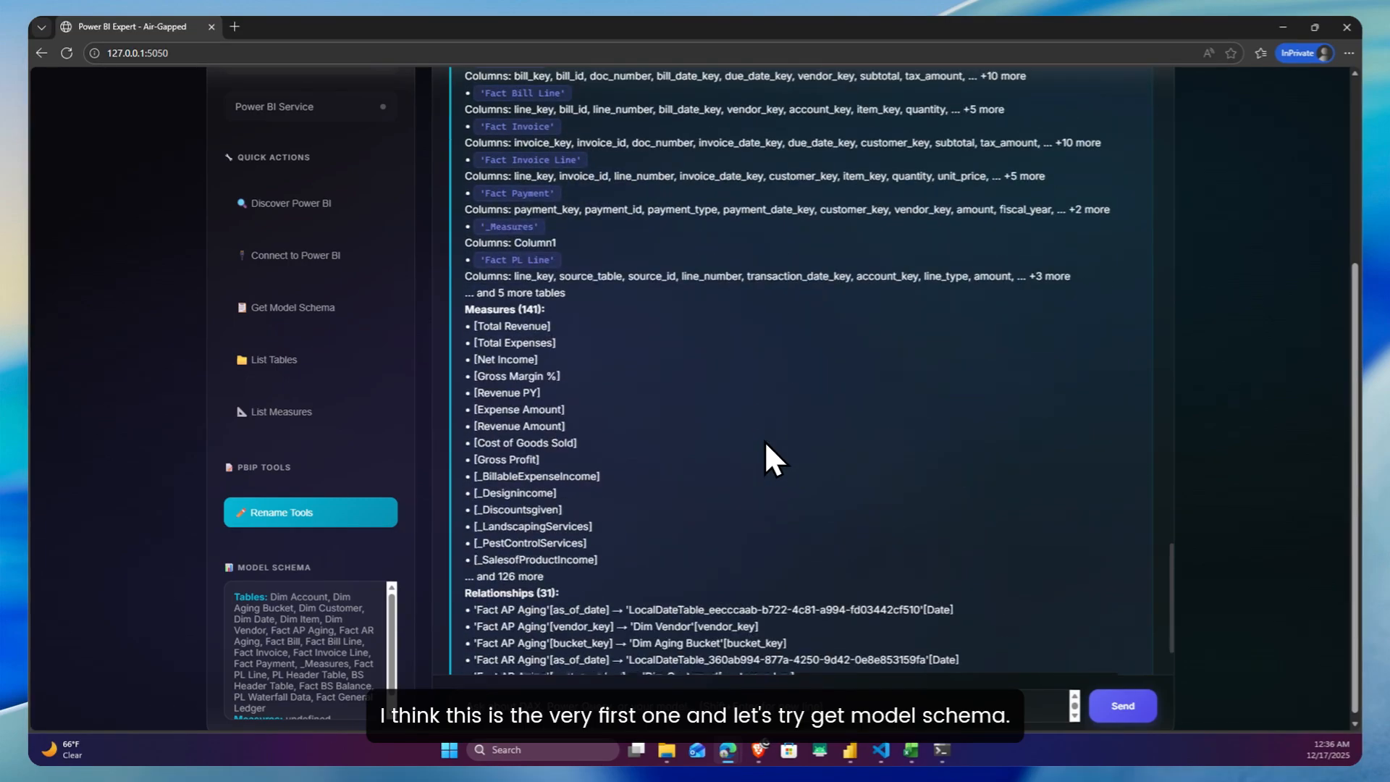
{"action": "scroll", "coordinate": [723, 409], "scroll_direction": "down", "scroll_amount": 2}
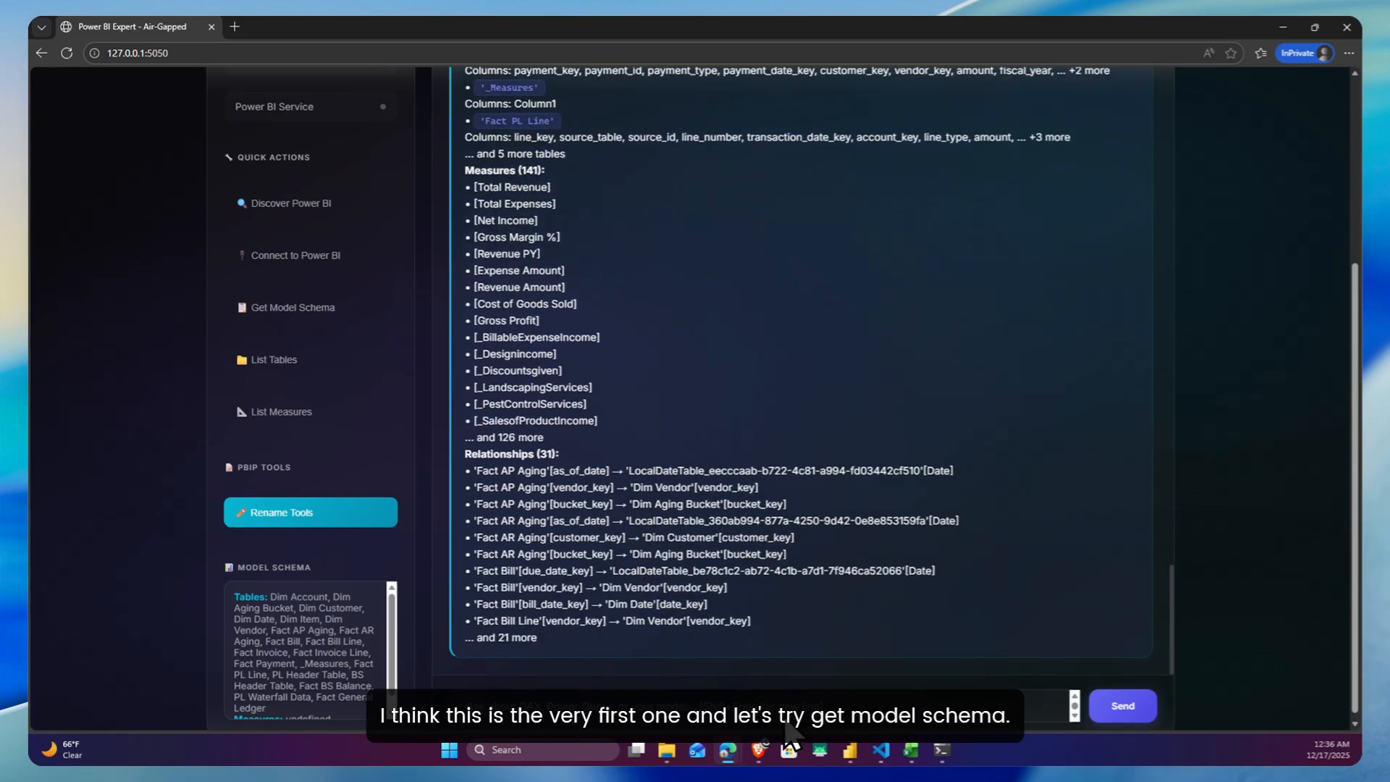
{"action": "mouse_move", "coordinate": [865, 747]}
{"action": "left_click", "coordinate": [811, 670]}
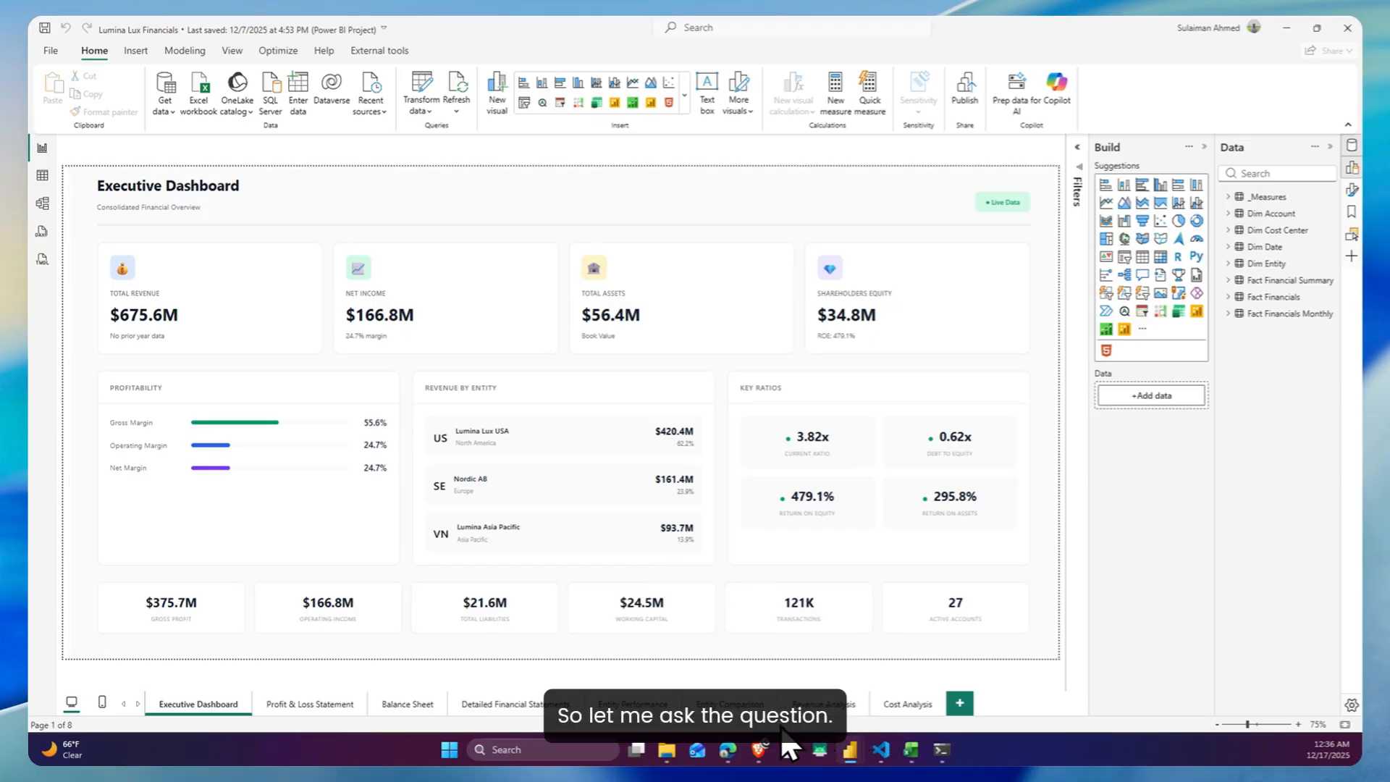
- Switch to the Power BI Expert web app and ask the chat "can you get the revenue by entity?"
{"action": "left_click", "coordinate": [729, 750]}
{"action": "left_click", "coordinate": [745, 676]}
{"action": "type", "text": "can you"}
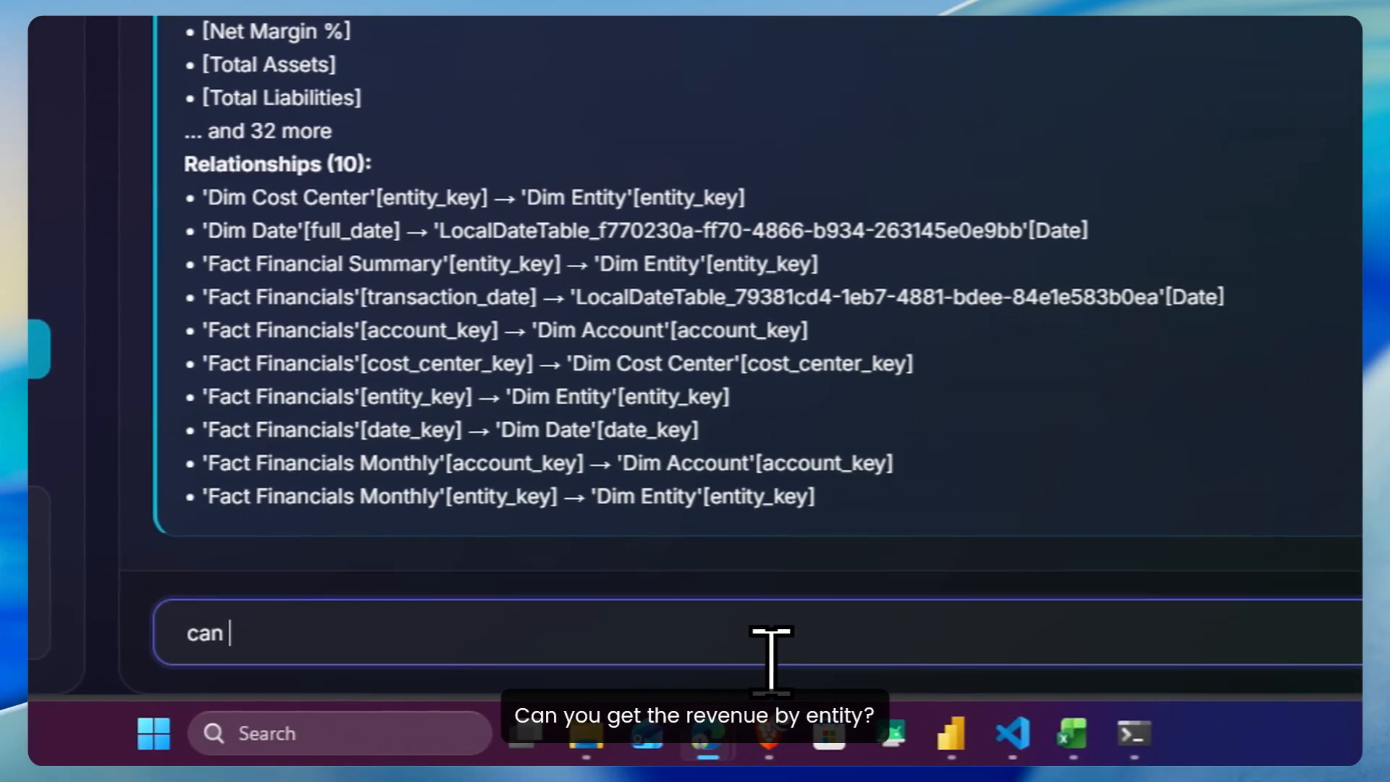
{"action": "type", "text": " get the revenue by entity?"}
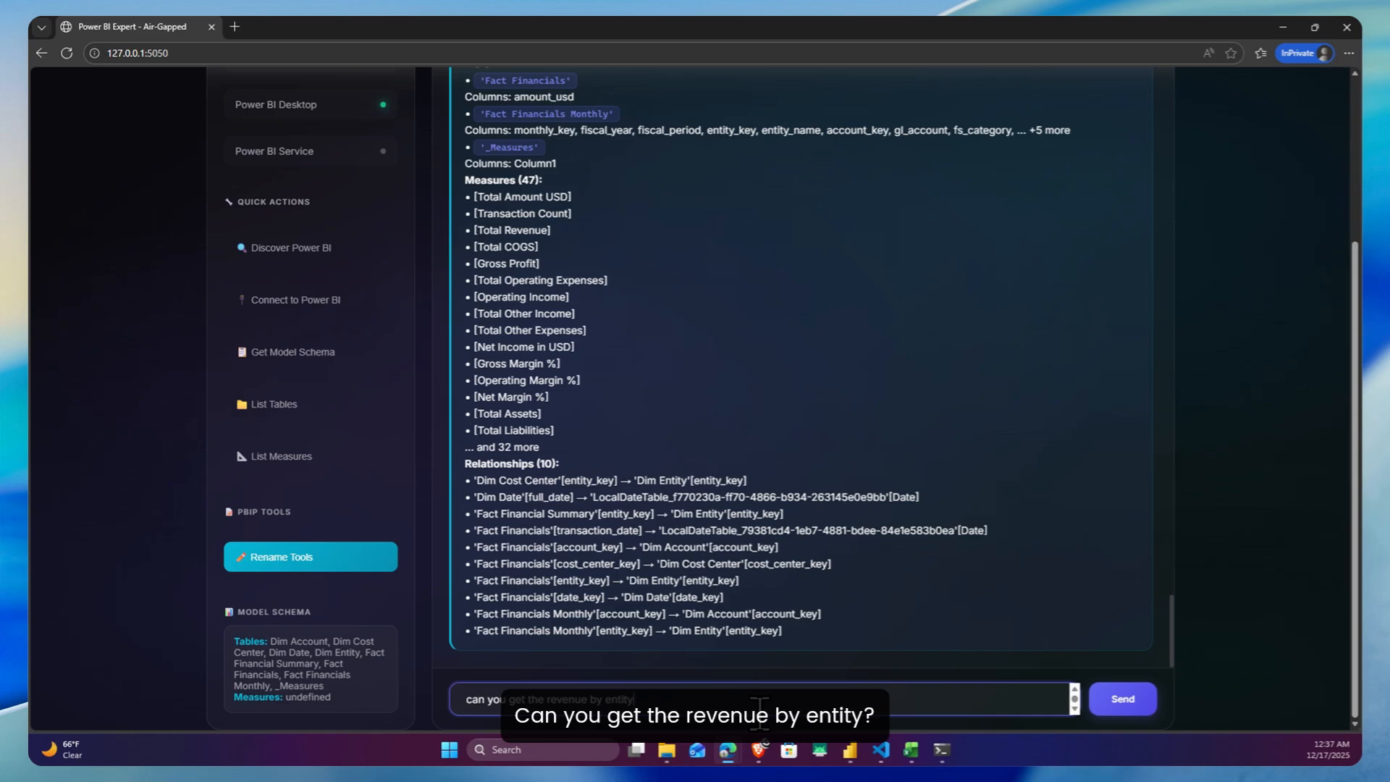
{"action": "key", "text": "Return"}
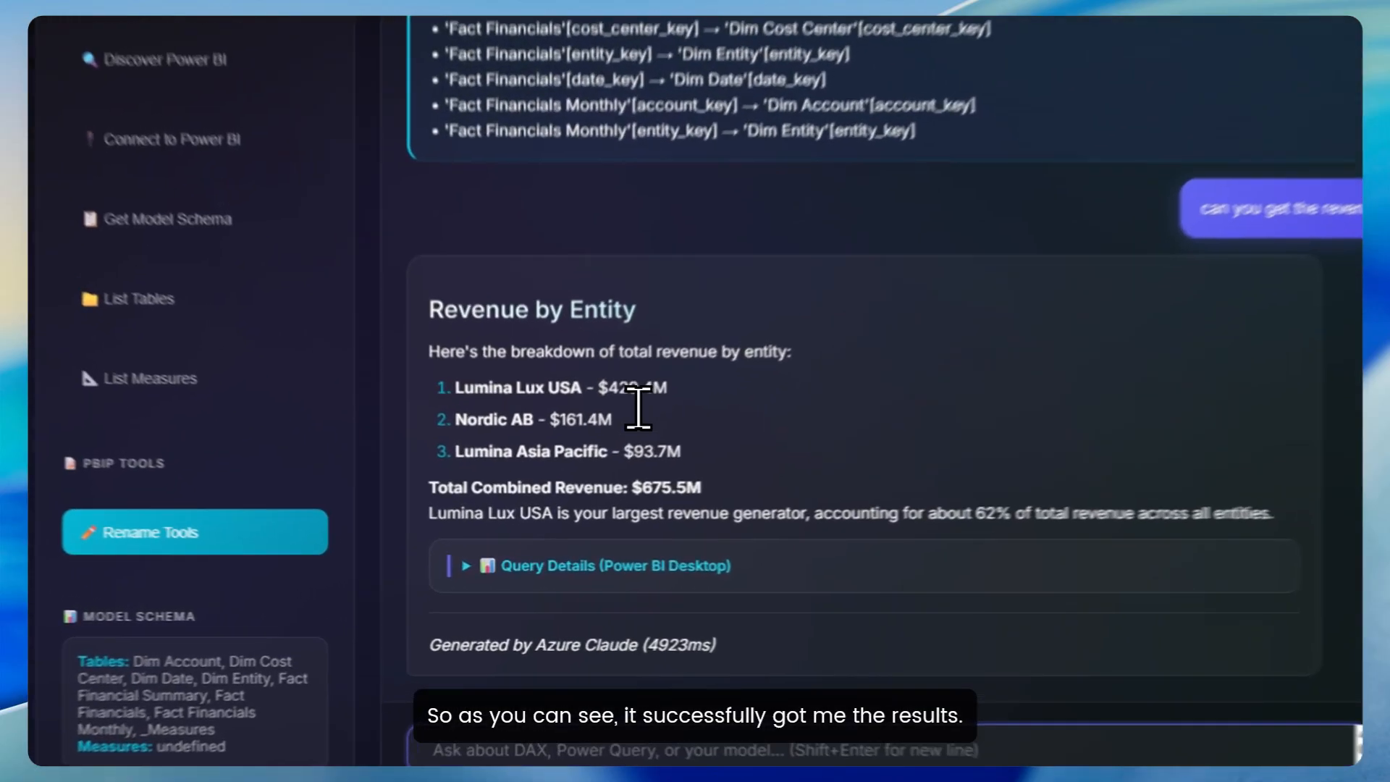
- Review the revenue-by-entity answer and expand its query details to examine the USERELATIONSHIP part of the DAX query
{"action": "left_click_drag", "start_coordinate": [574, 463], "coordinate": [685, 468]}
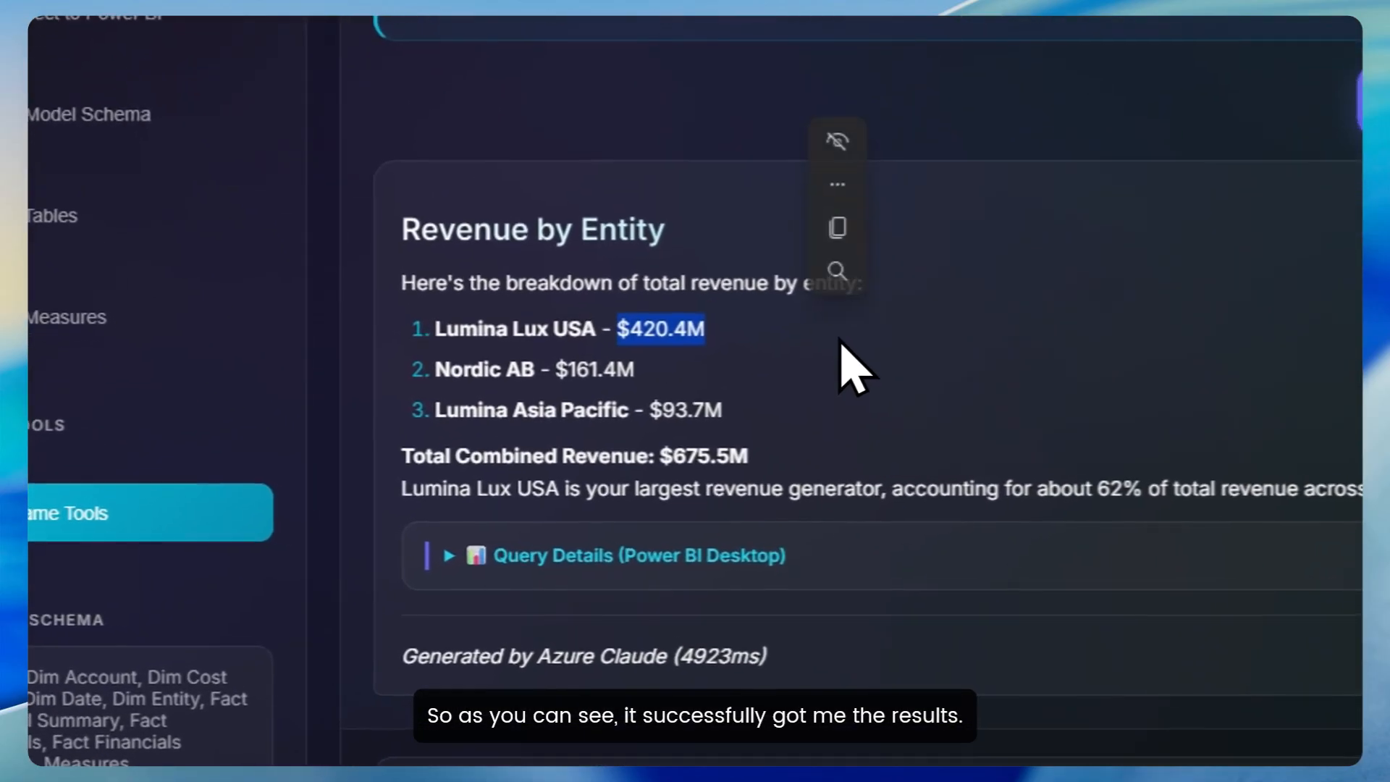
{"action": "left_click", "coordinate": [689, 470]}
{"action": "left_click", "coordinate": [434, 554]}
{"action": "scroll", "coordinate": [970, 417], "scroll_direction": "down", "scroll_amount": 3}
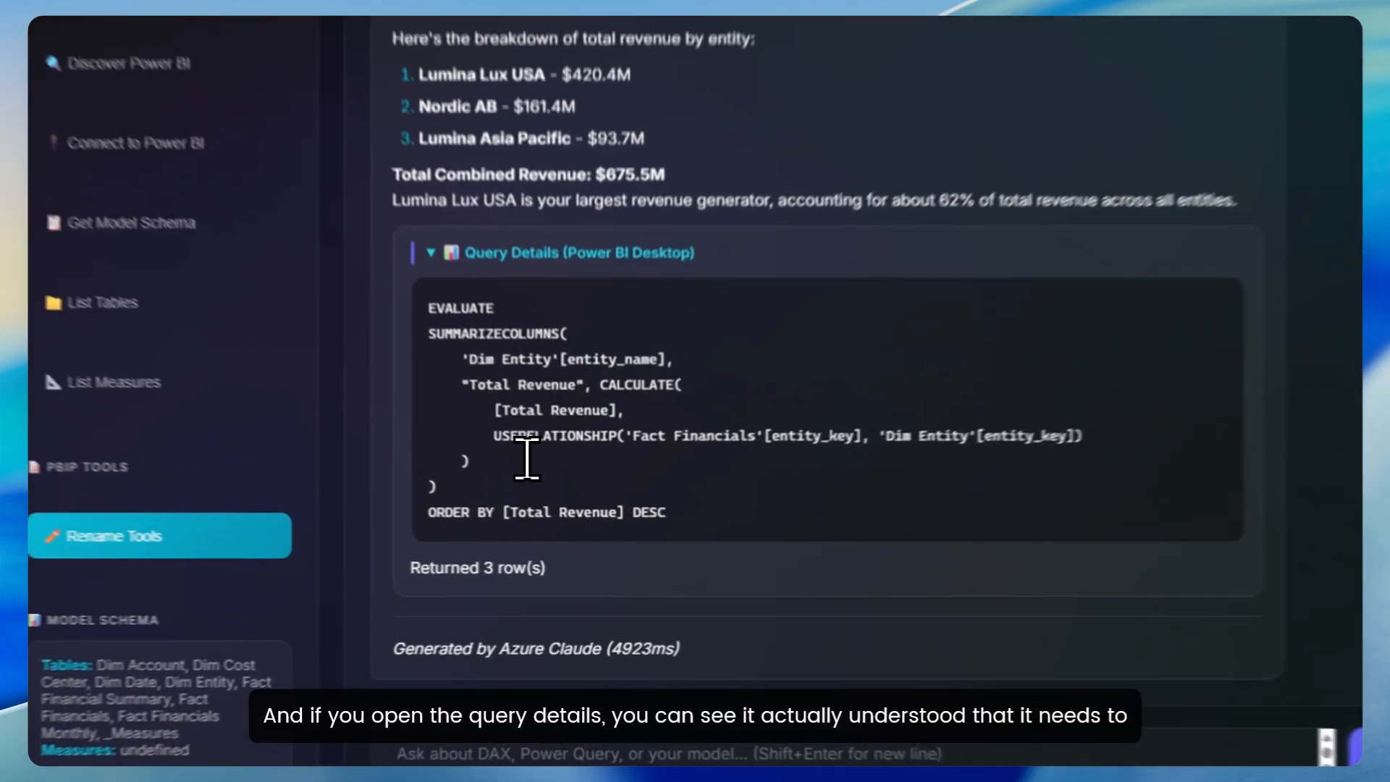
{"action": "left_click_drag", "start_coordinate": [530, 492], "coordinate": [562, 493]}
{"action": "left_click", "coordinate": [565, 440]}
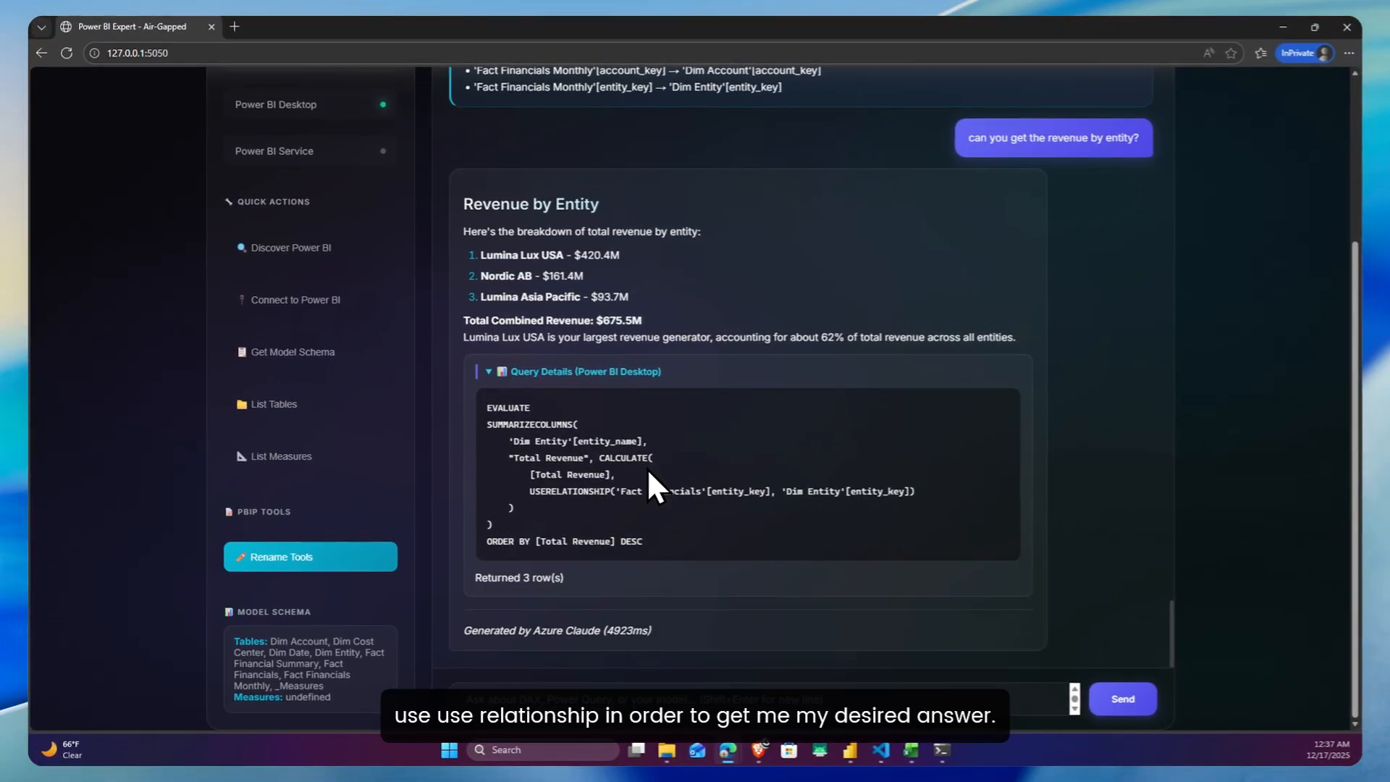
{"action": "scroll", "coordinate": [324, 351], "scroll_direction": "up", "scroll_amount": 1}
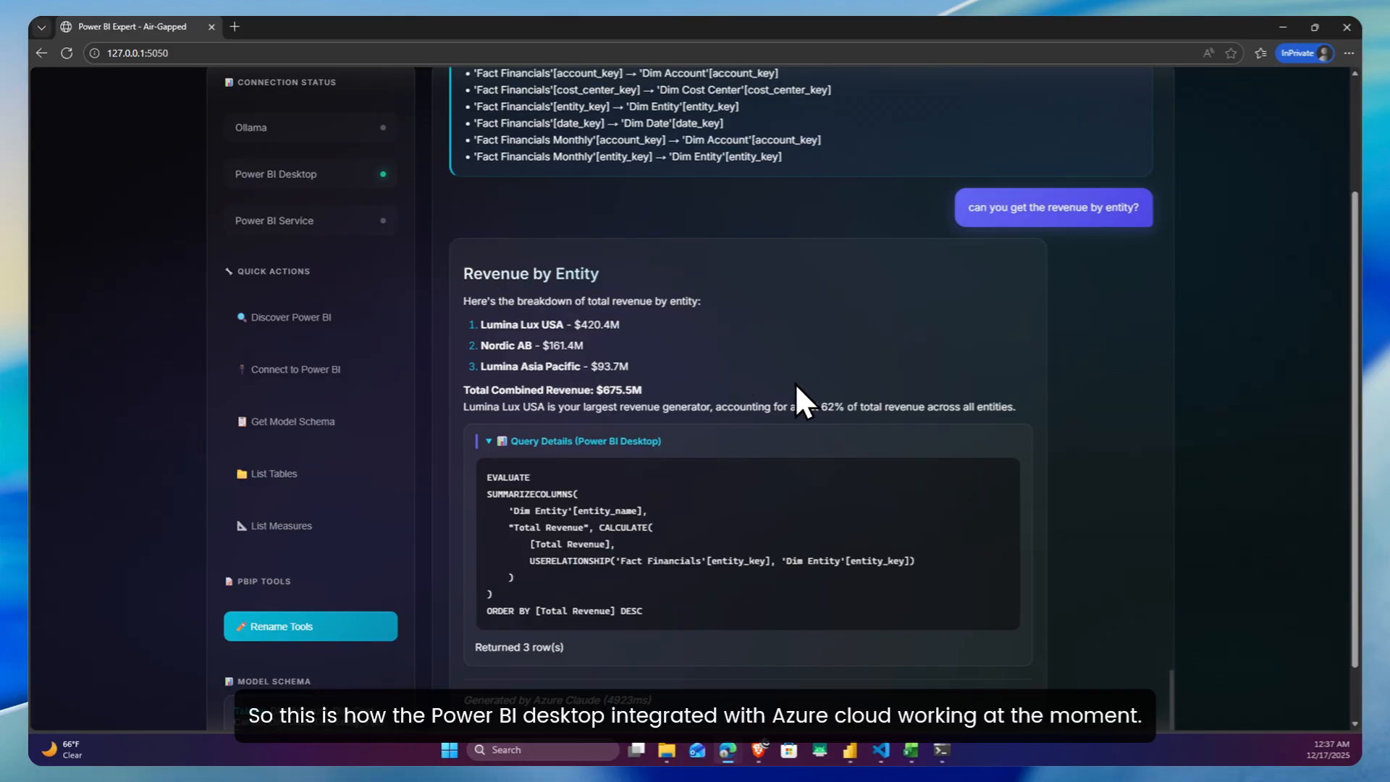
{"action": "scroll", "coordinate": [749, 391], "scroll_direction": "down", "scroll_amount": 1}
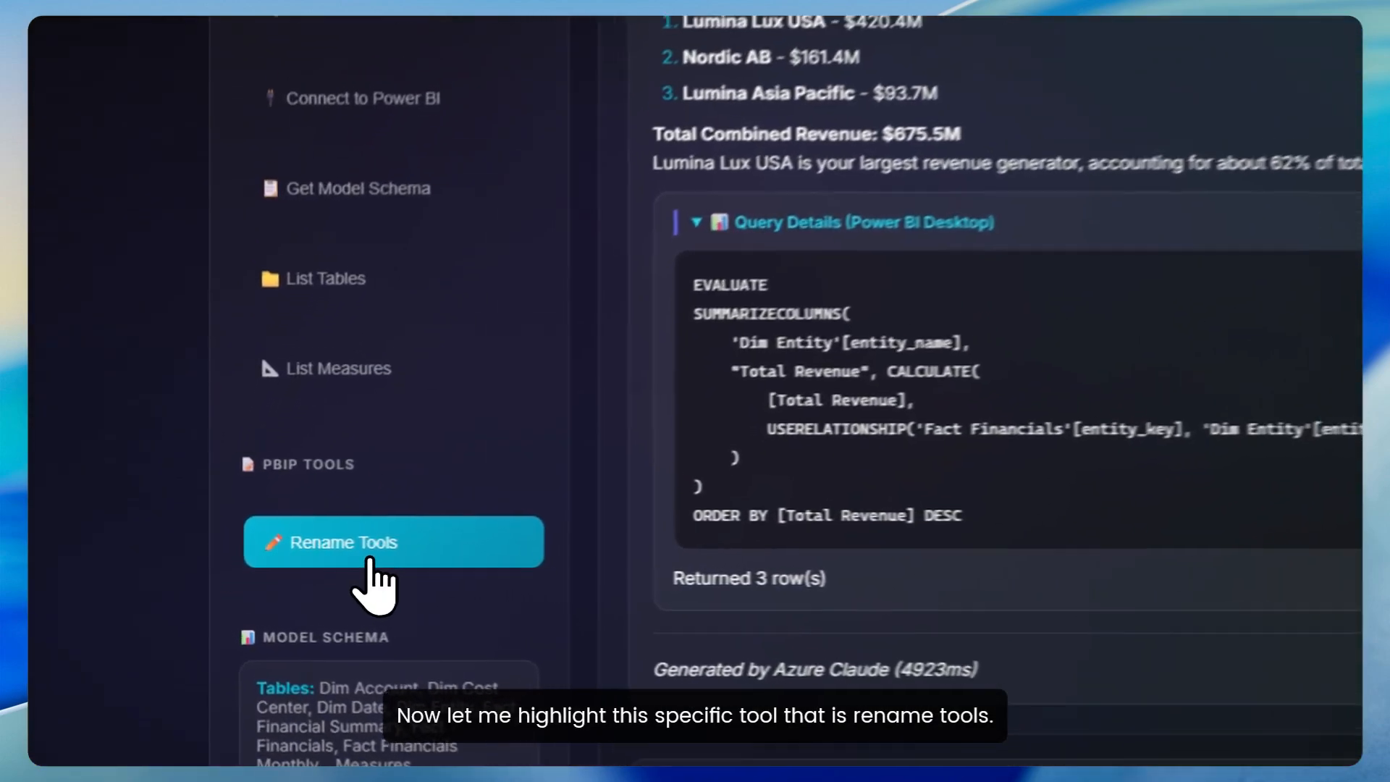
- Open the PBIP Rename Tool and try to load the schema without a project directory
{"action": "left_click", "coordinate": [314, 559]}
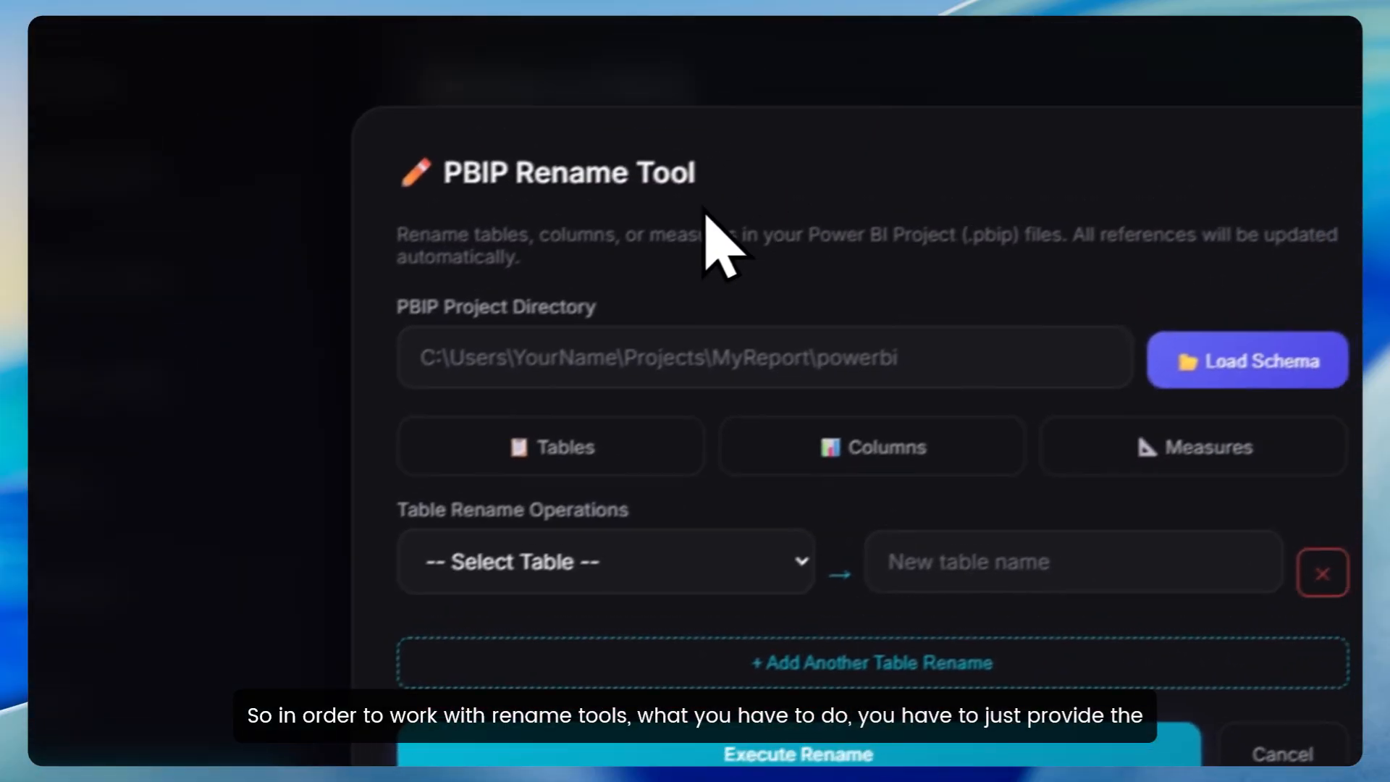
{"action": "left_click", "coordinate": [1133, 125]}
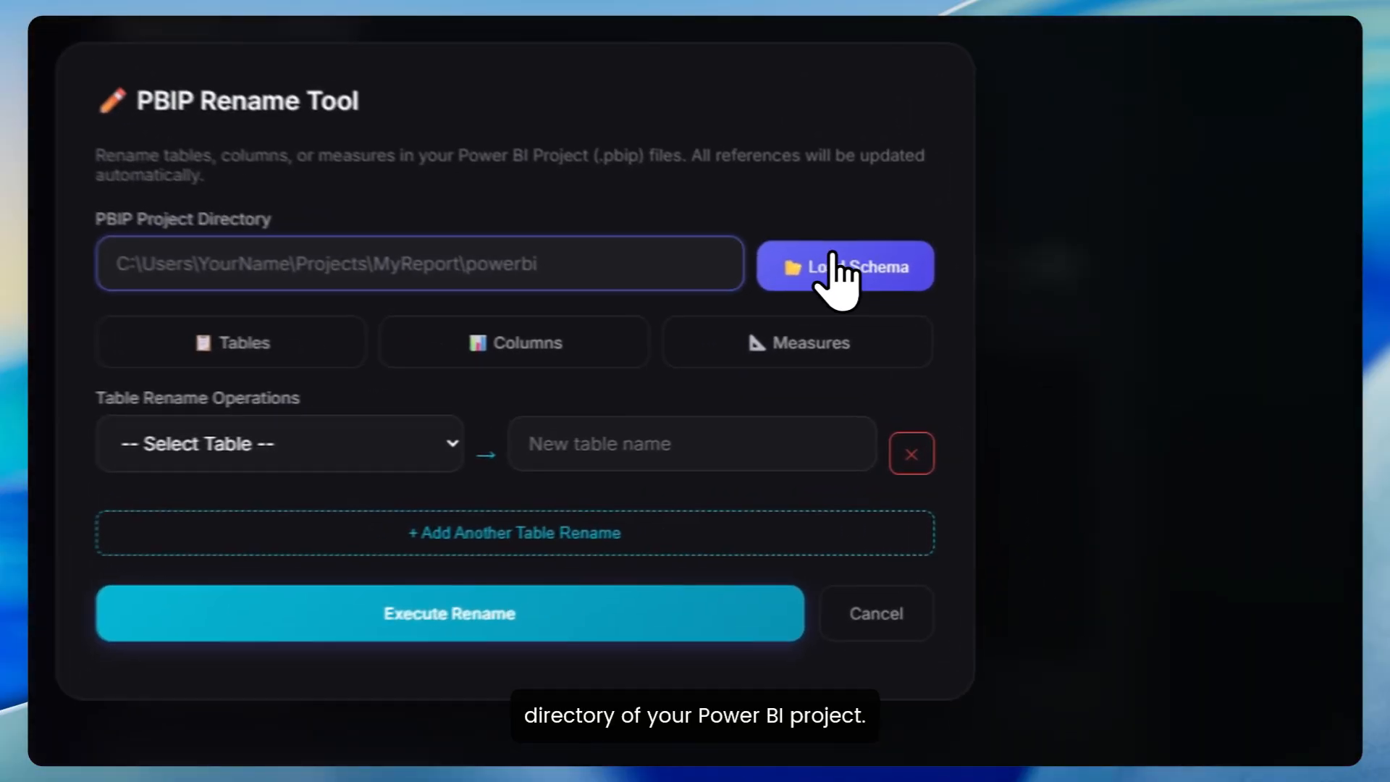
{"action": "left_click", "coordinate": [874, 340]}
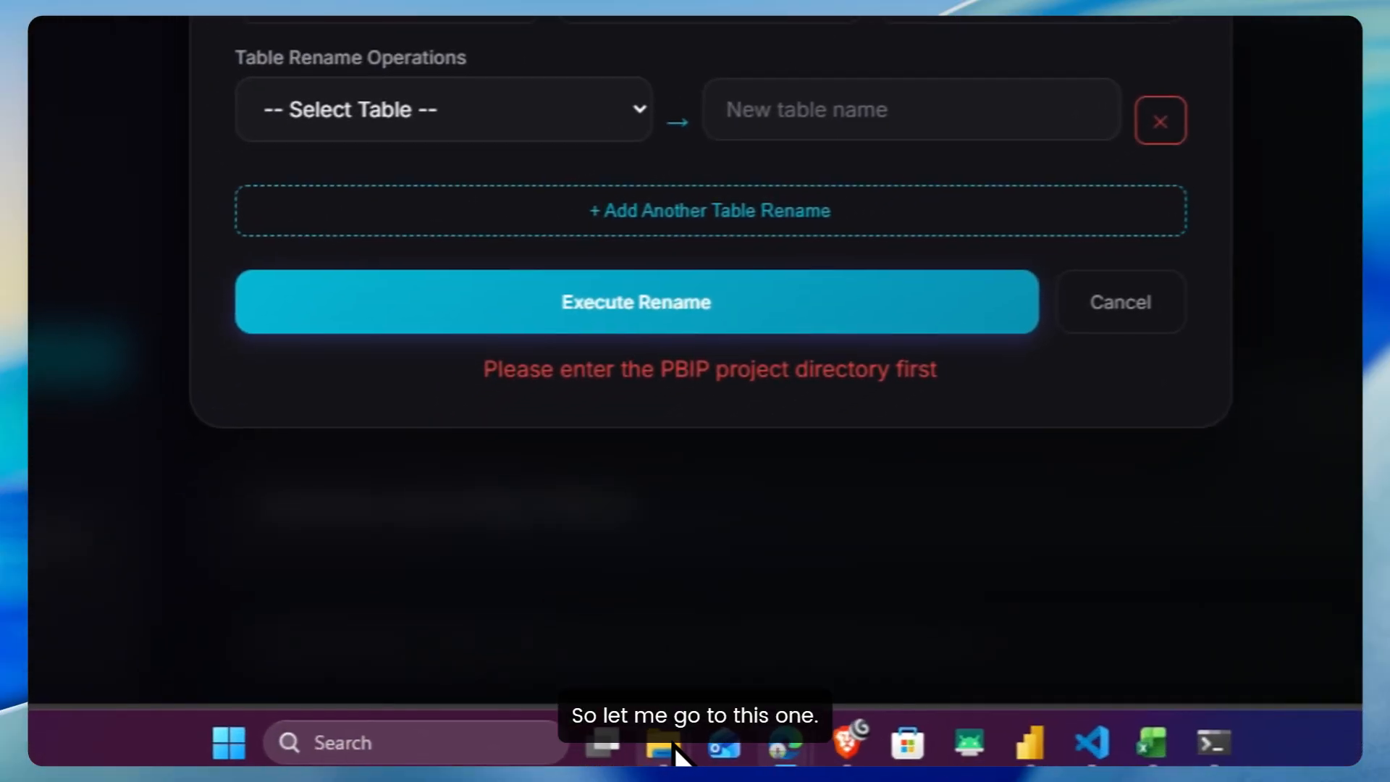
- Copy the full path of the ICLA Finance Power BI Project folder from File Explorer and return to the rename tool
{"action": "mouse_move", "coordinate": [694, 742]}
{"action": "left_click", "coordinate": [615, 622]}
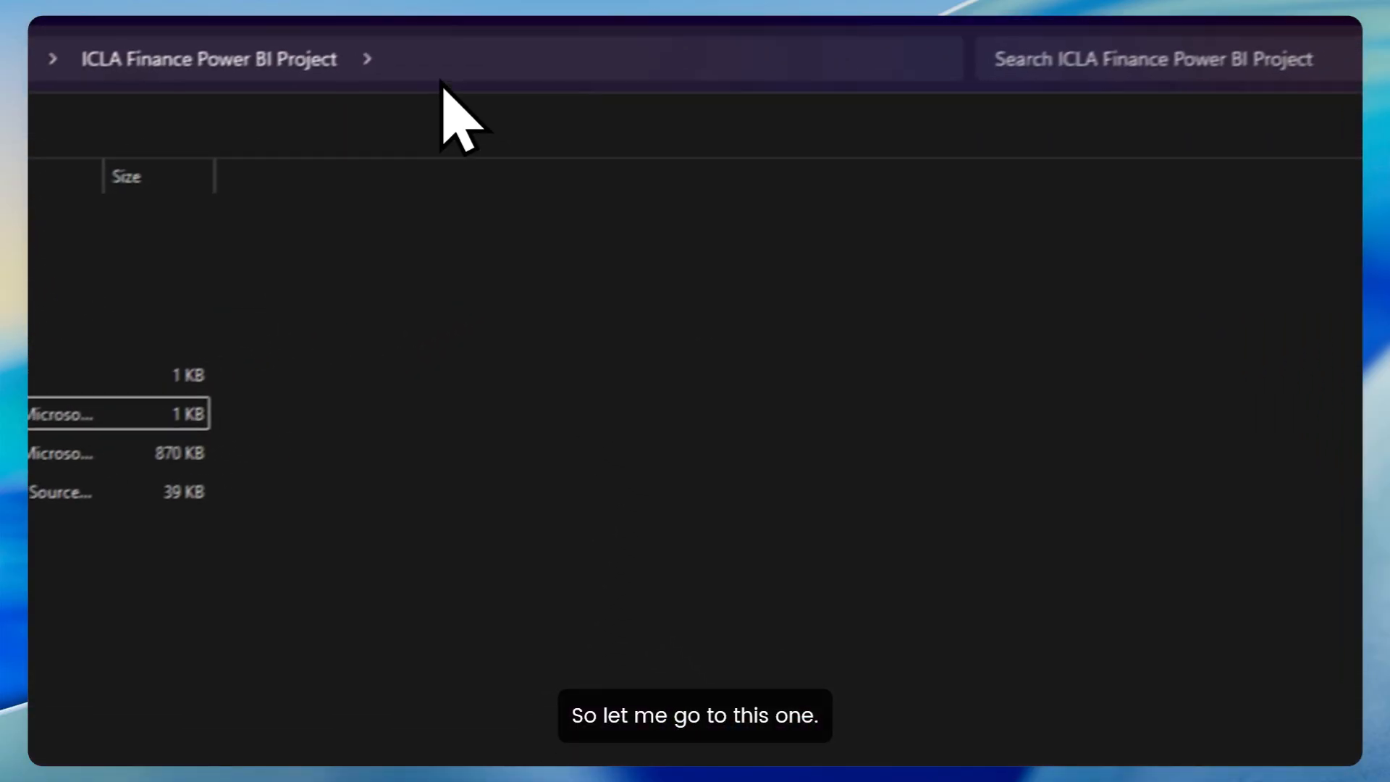
{"action": "left_click", "coordinate": [425, 94]}
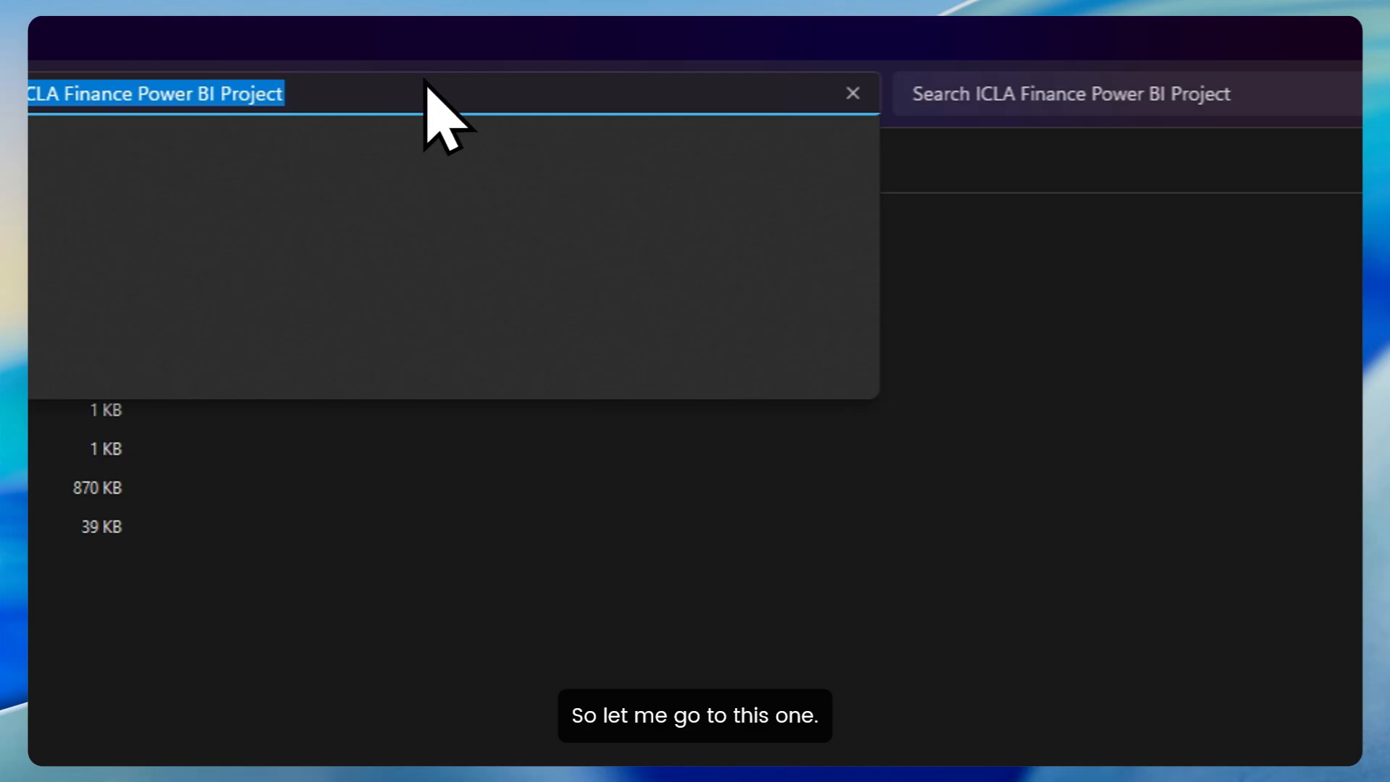
{"action": "key", "text": "ctrl+c"}
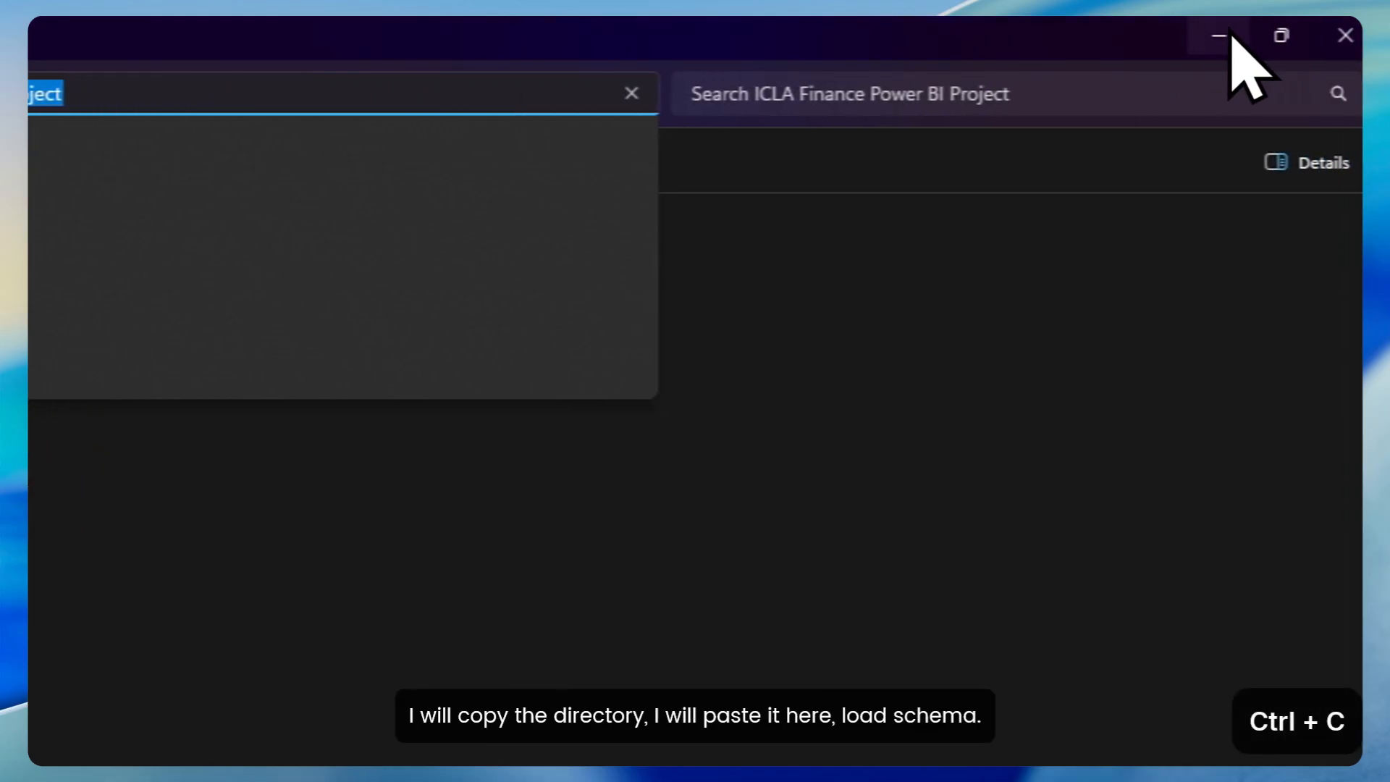
{"action": "left_click", "coordinate": [1218, 35]}
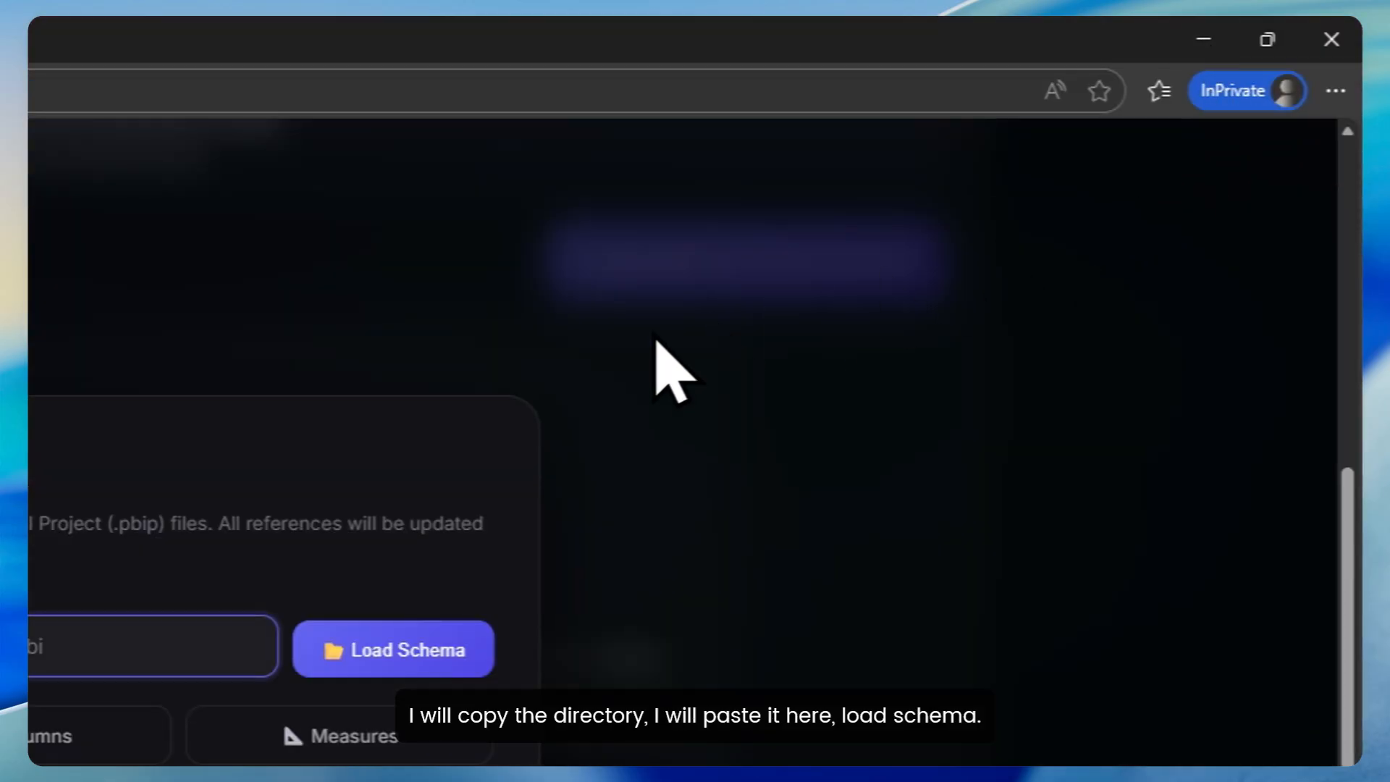
- Enter the copied folder path as the PBIP project directory and load its schema
{"action": "left_click", "coordinate": [412, 552]}
{"action": "key", "text": "ctrl+v"}
{"action": "left_click", "coordinate": [829, 532]}
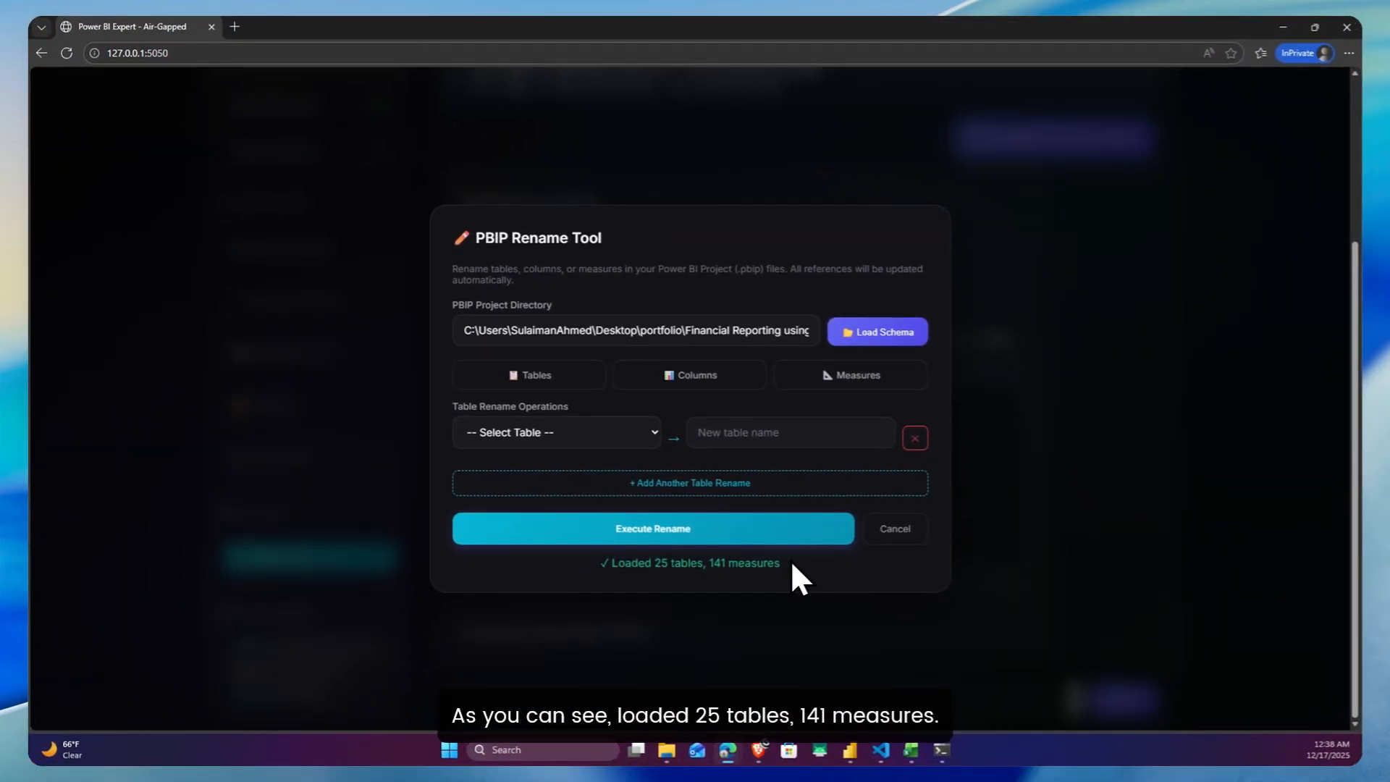
- Set up a table rename operation that changes Dim Date to Calendar
{"action": "left_click", "coordinate": [532, 373]}
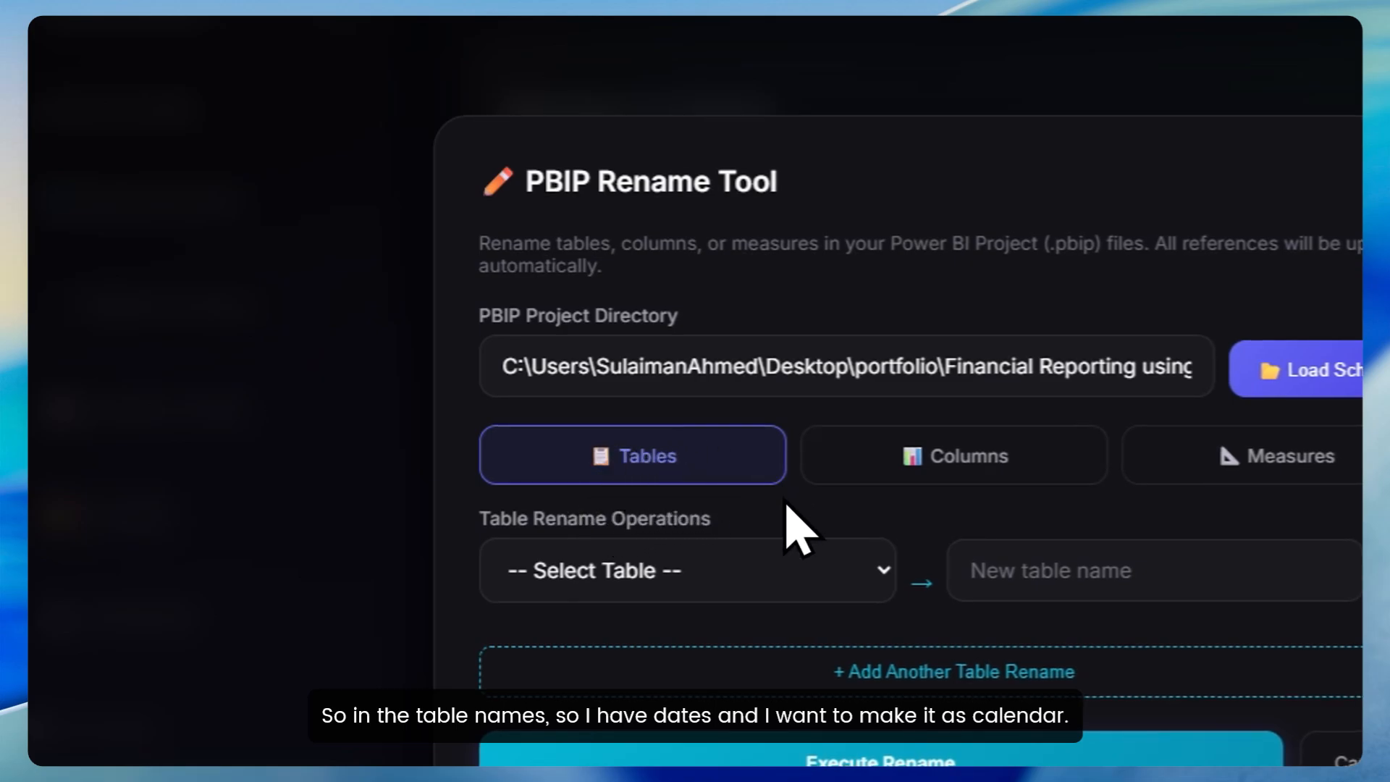
{"action": "left_click", "coordinate": [724, 571]}
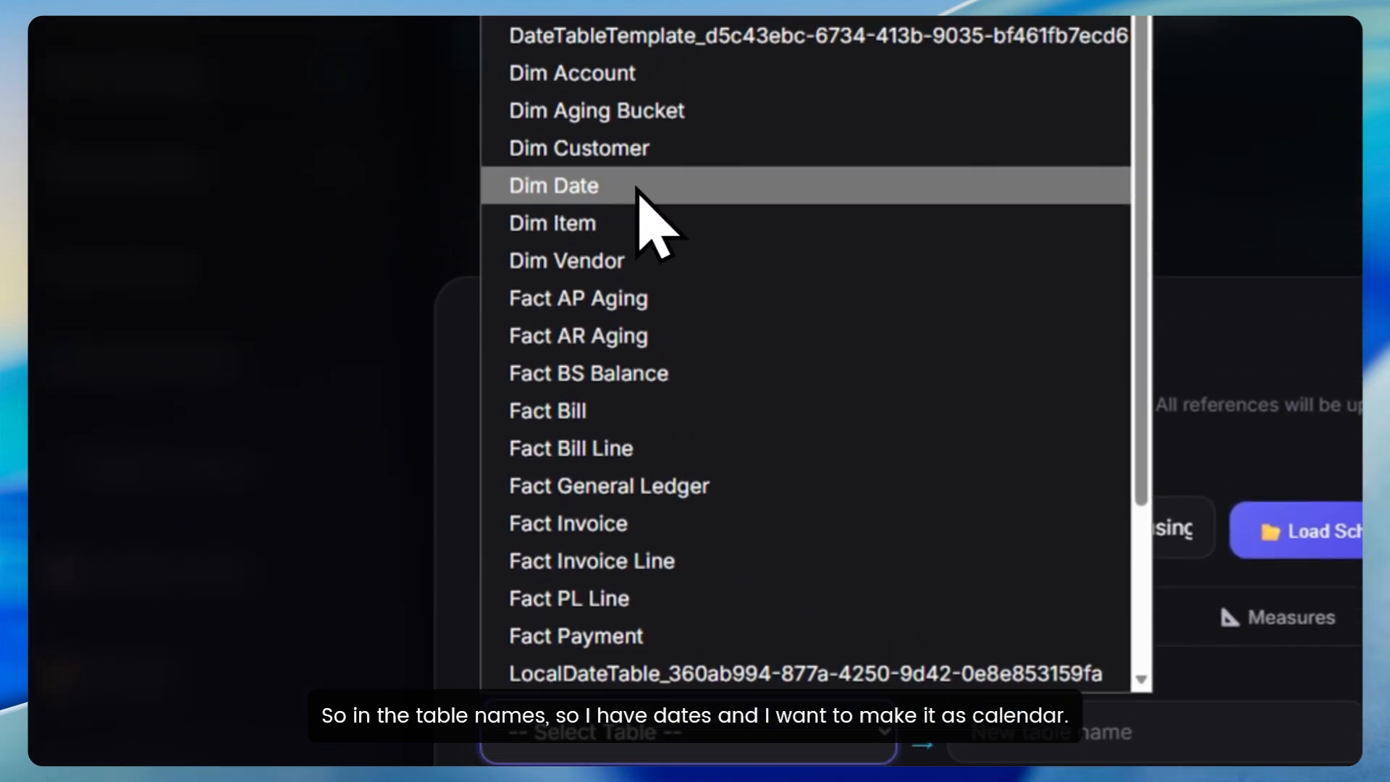
{"action": "left_click", "coordinate": [637, 32]}
{"action": "left_click", "coordinate": [1203, 760]}
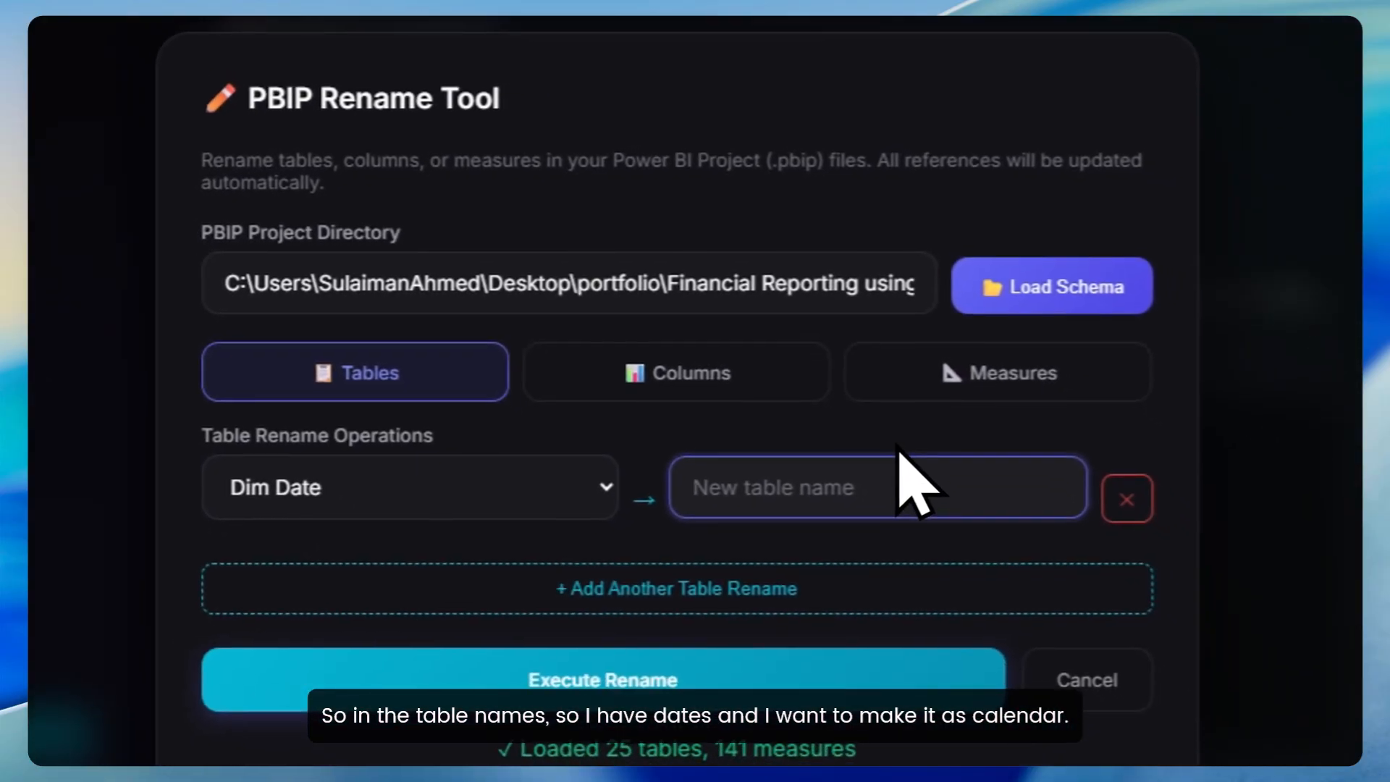
{"action": "type", "text": "Calendar"}
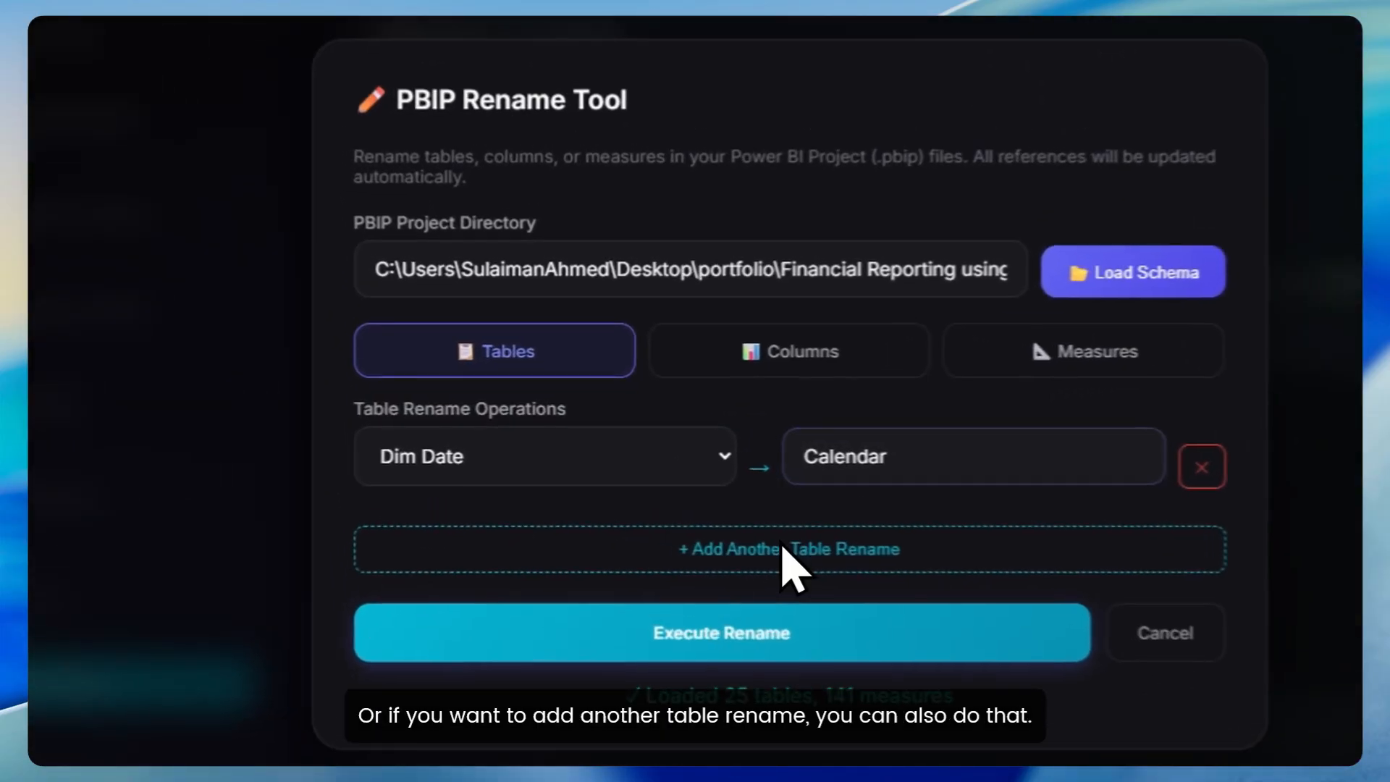
- Add another table rename operation that changes Dim Account to Accounts
{"action": "left_click", "coordinate": [695, 486]}
{"action": "left_click", "coordinate": [629, 480]}
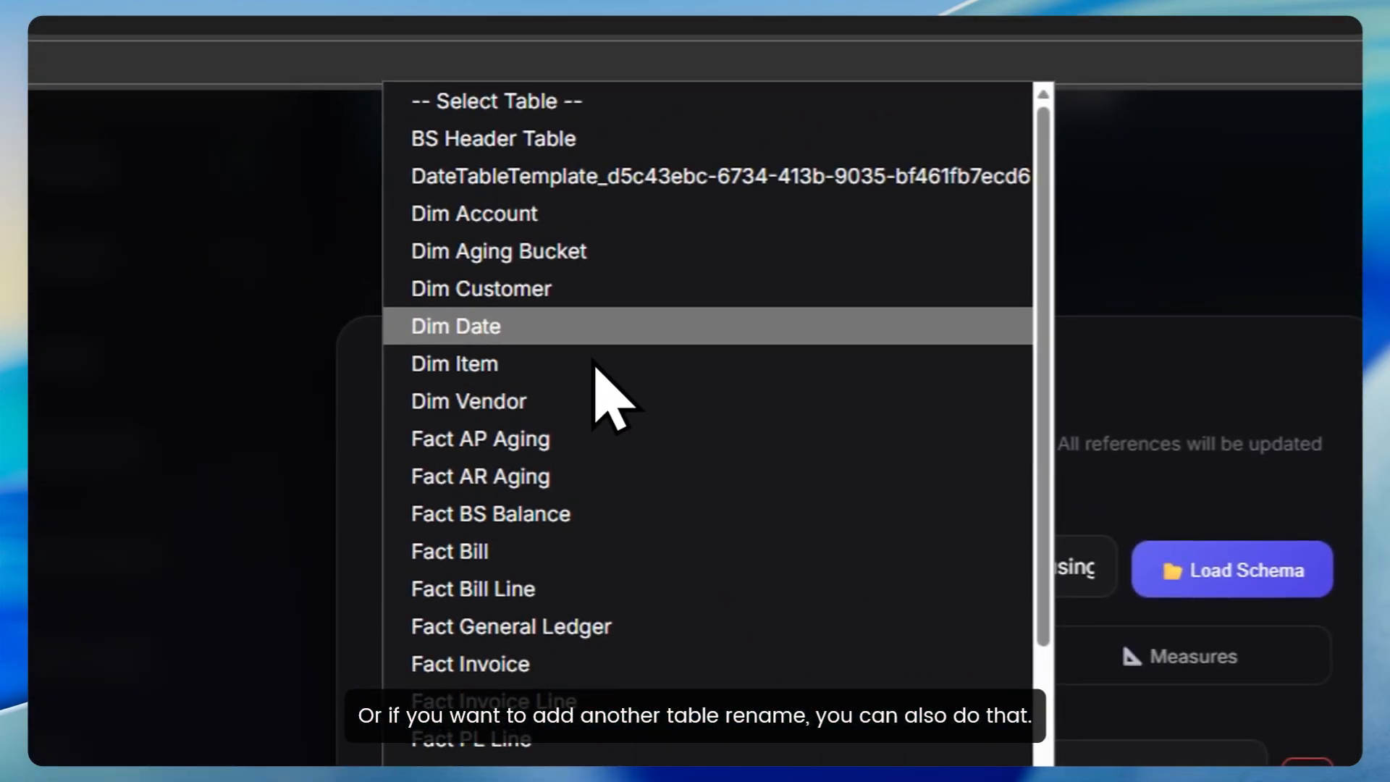
{"action": "left_click", "coordinate": [601, 211]}
{"action": "type", "text": "Accounts"}
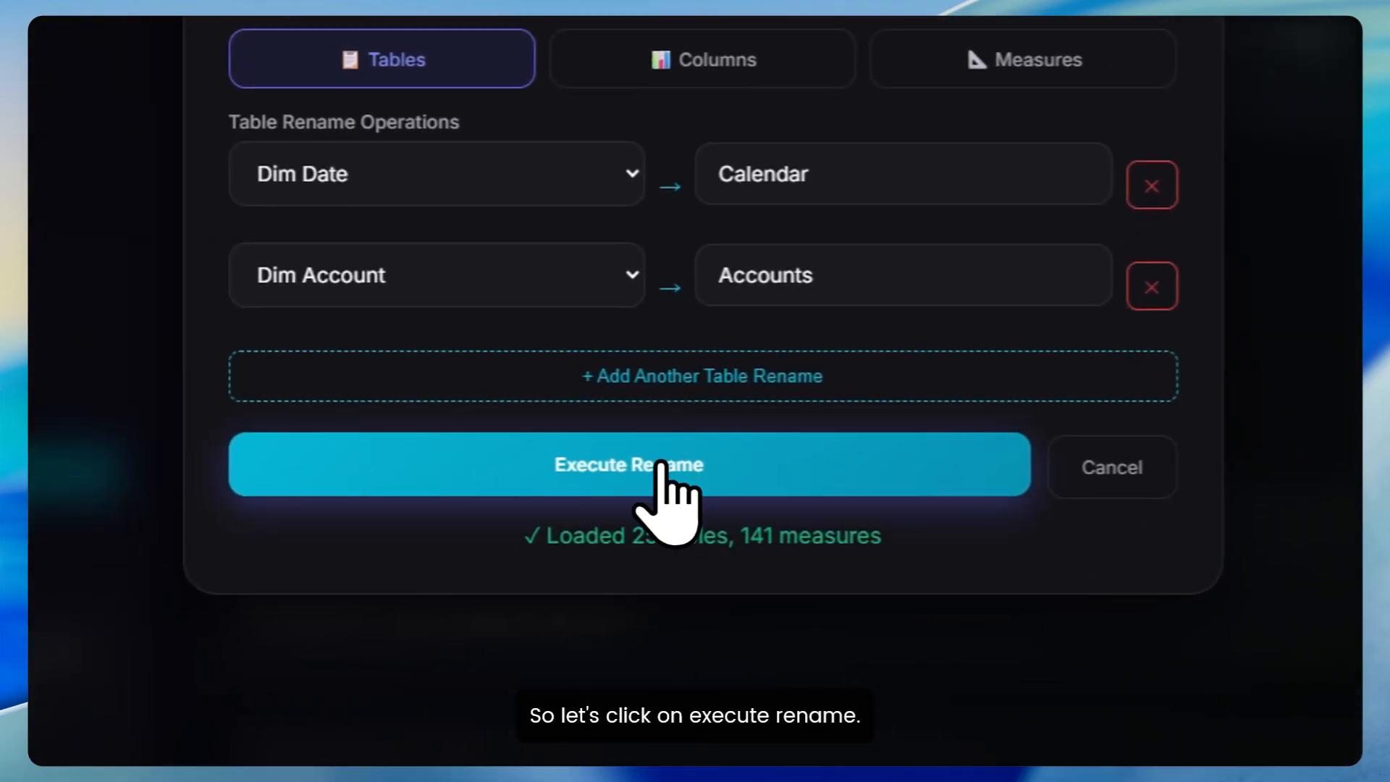
- Execute both table renames and look through the report of updated references
{"action": "left_click", "coordinate": [661, 464]}
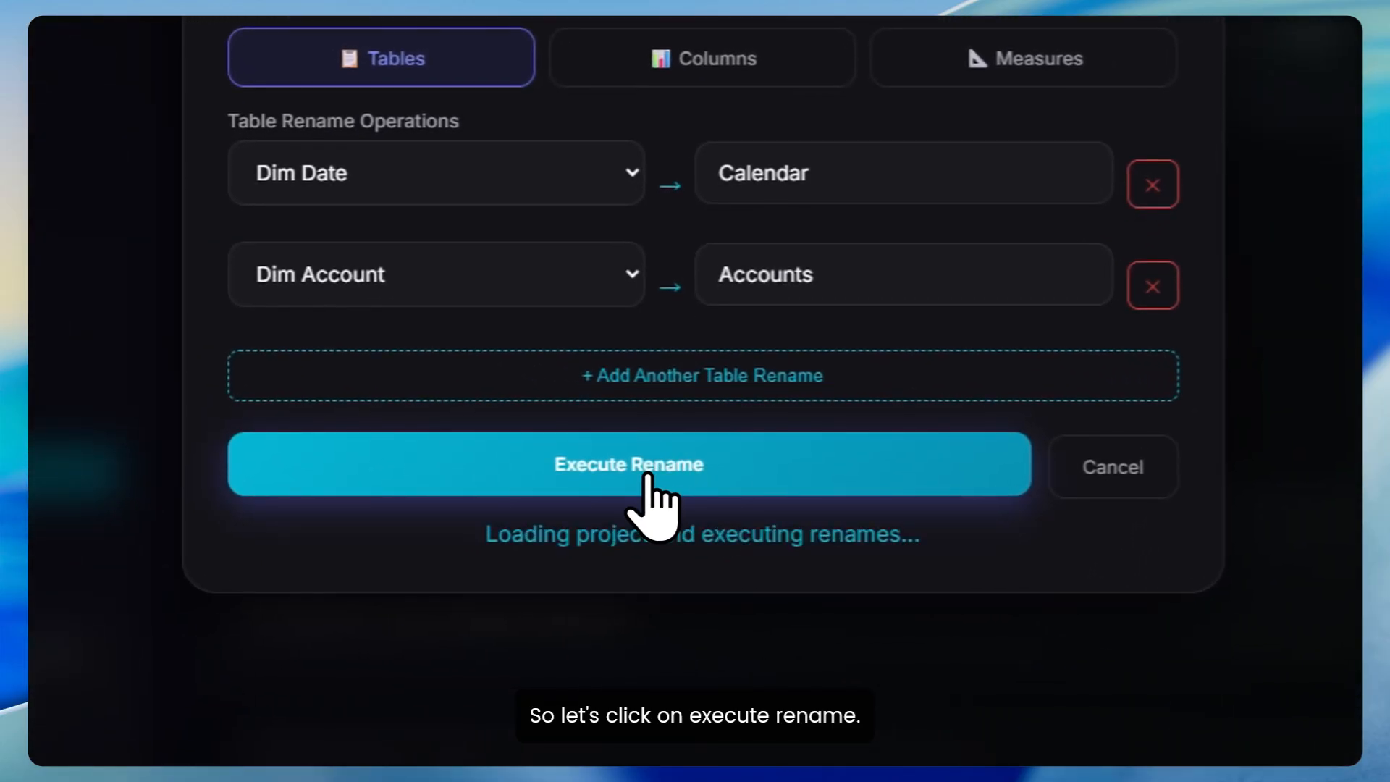
{"action": "scroll", "coordinate": [708, 494], "scroll_direction": "down", "scroll_amount": 1}
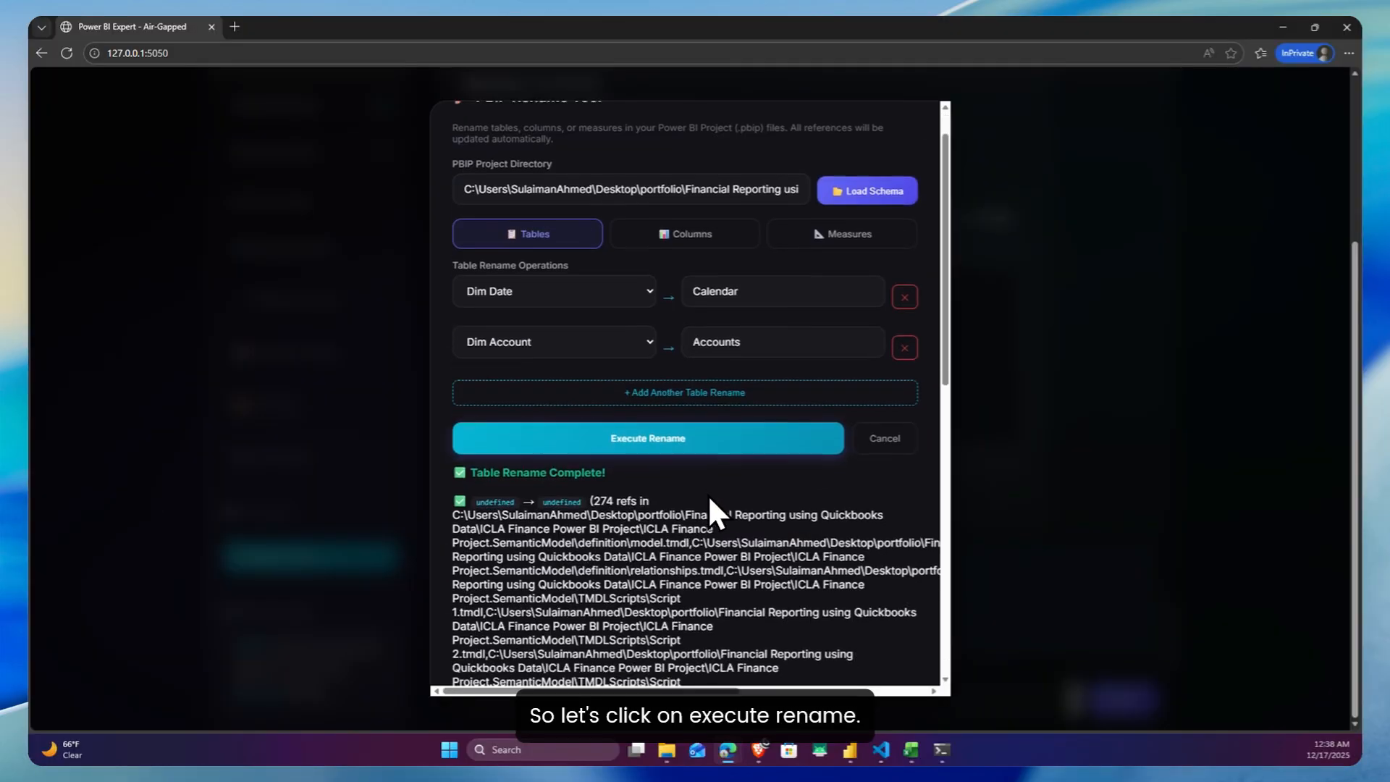
{"action": "scroll", "coordinate": [708, 494], "scroll_direction": "down", "scroll_amount": 10}
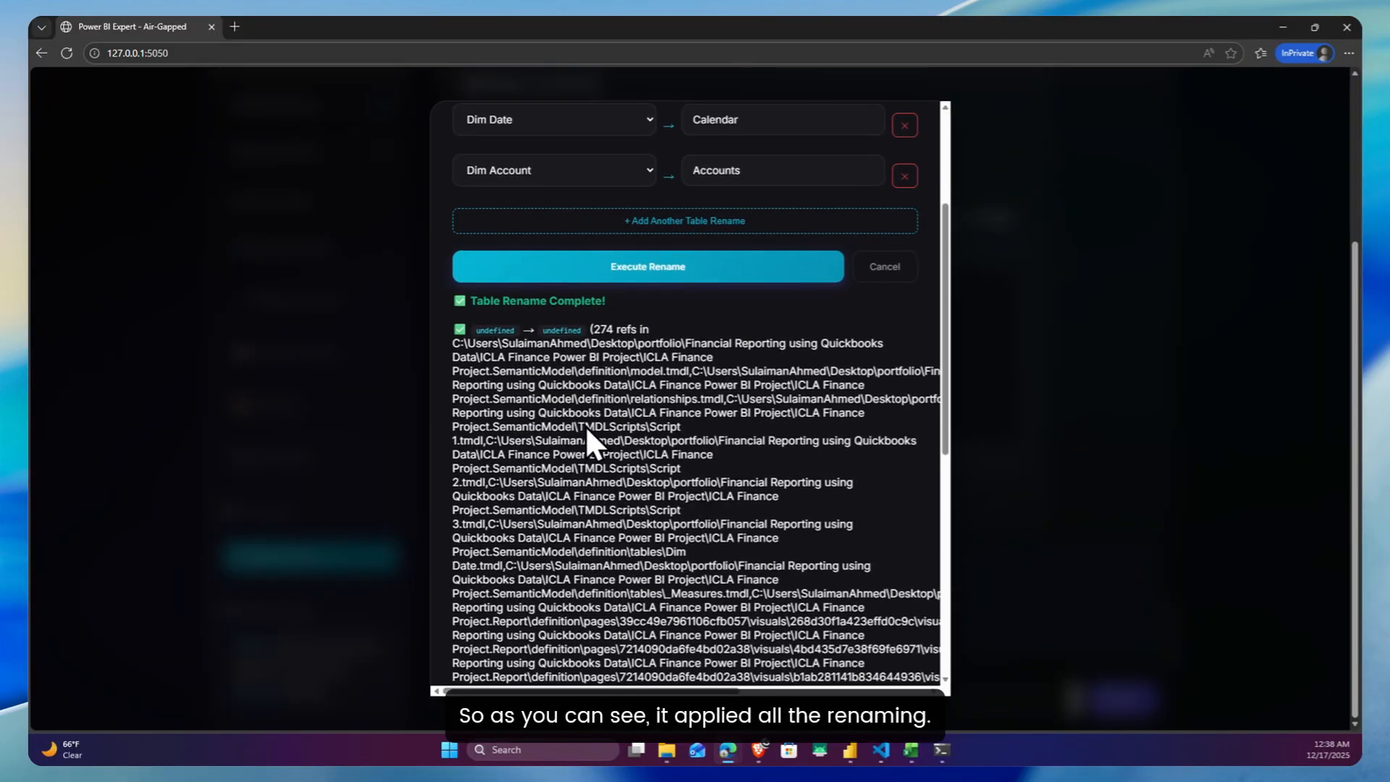
{"action": "scroll", "coordinate": [537, 419], "scroll_direction": "up", "scroll_amount": 10}
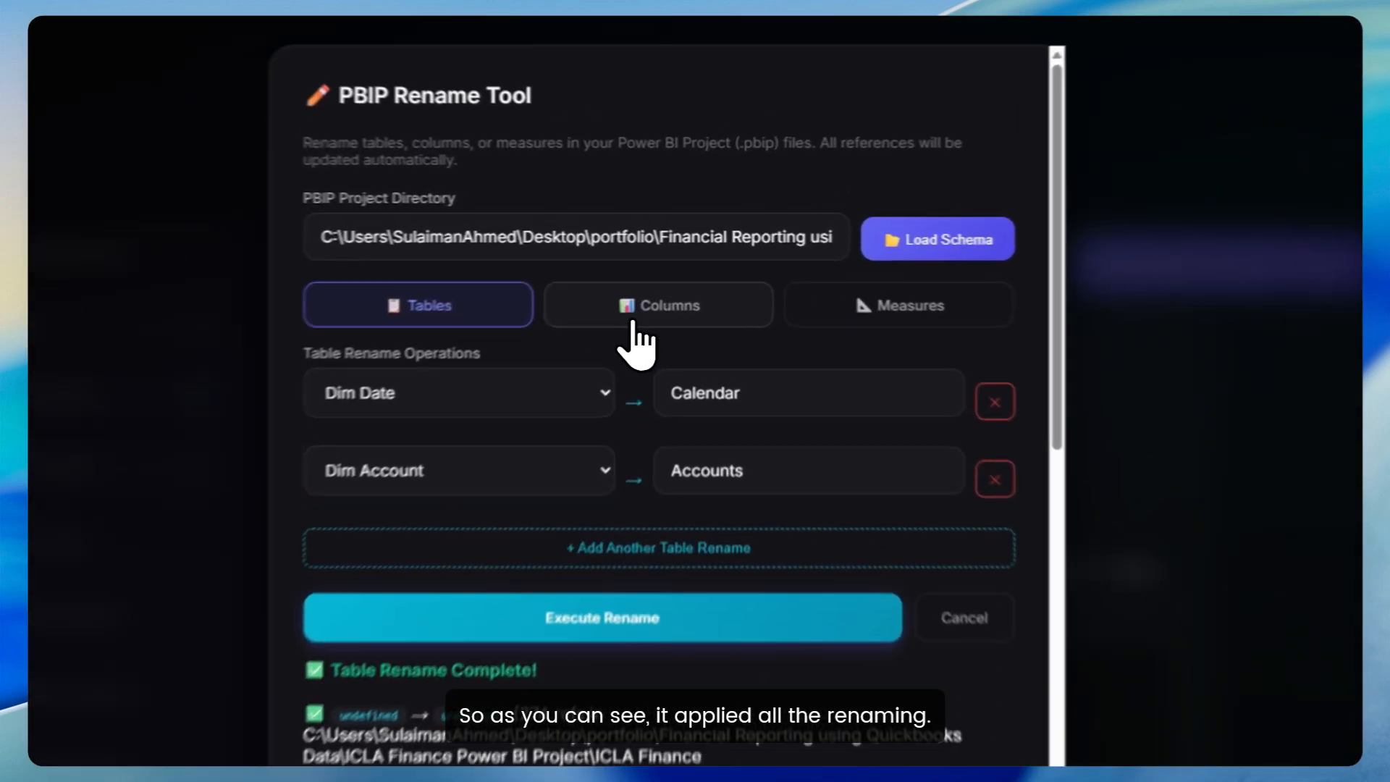
- Open the measure rename operations and browse the list of measures available for renaming
{"action": "left_click", "coordinate": [673, 278]}
{"action": "left_click", "coordinate": [897, 352]}
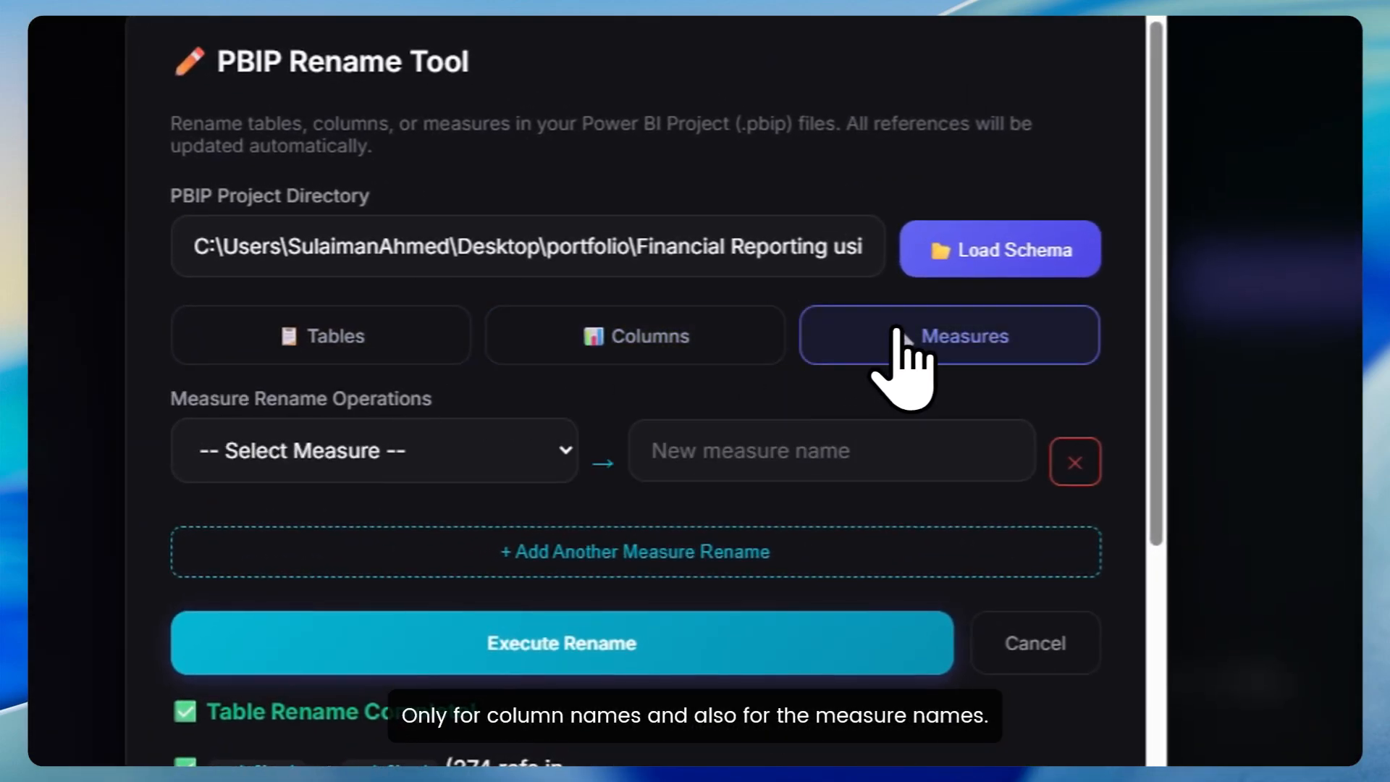
{"action": "left_click", "coordinate": [507, 449]}
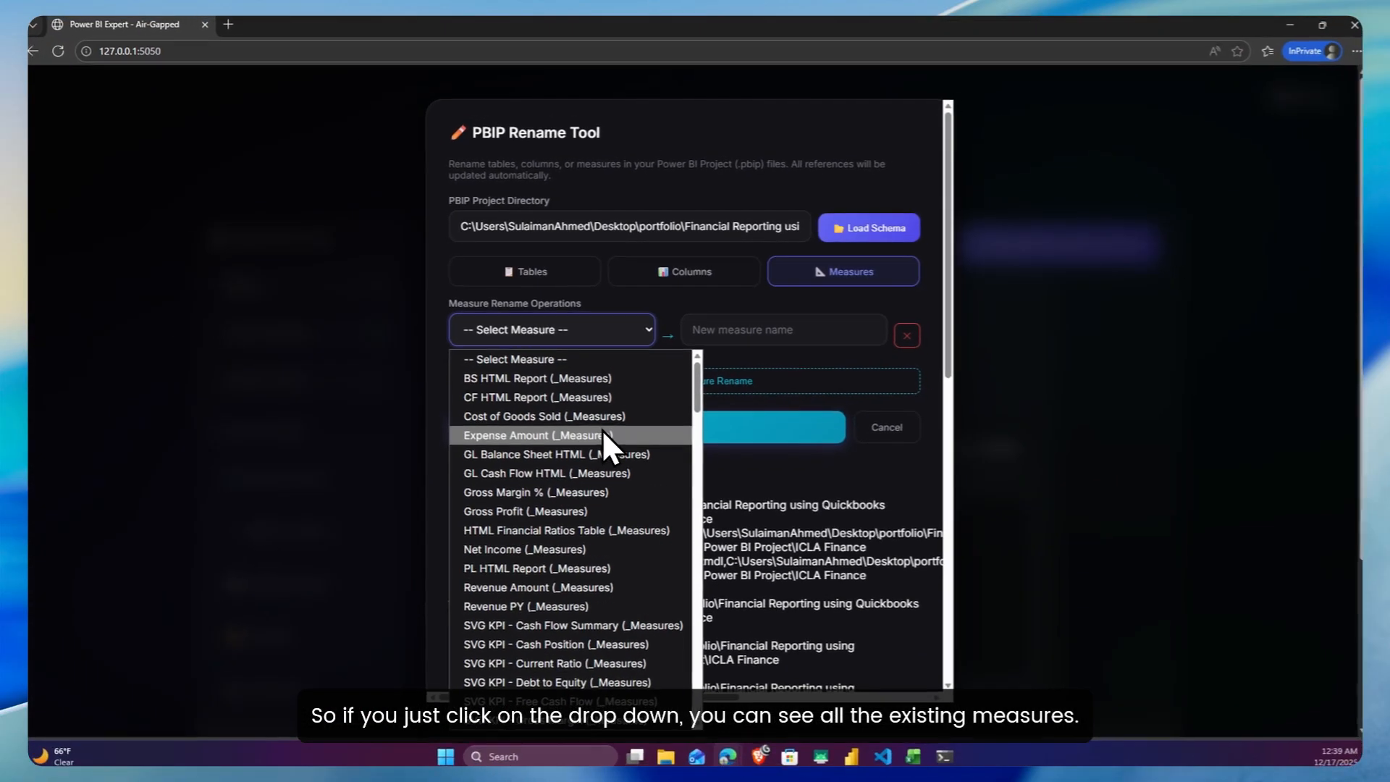
{"action": "scroll", "coordinate": [600, 438], "scroll_direction": "down", "scroll_amount": 5}
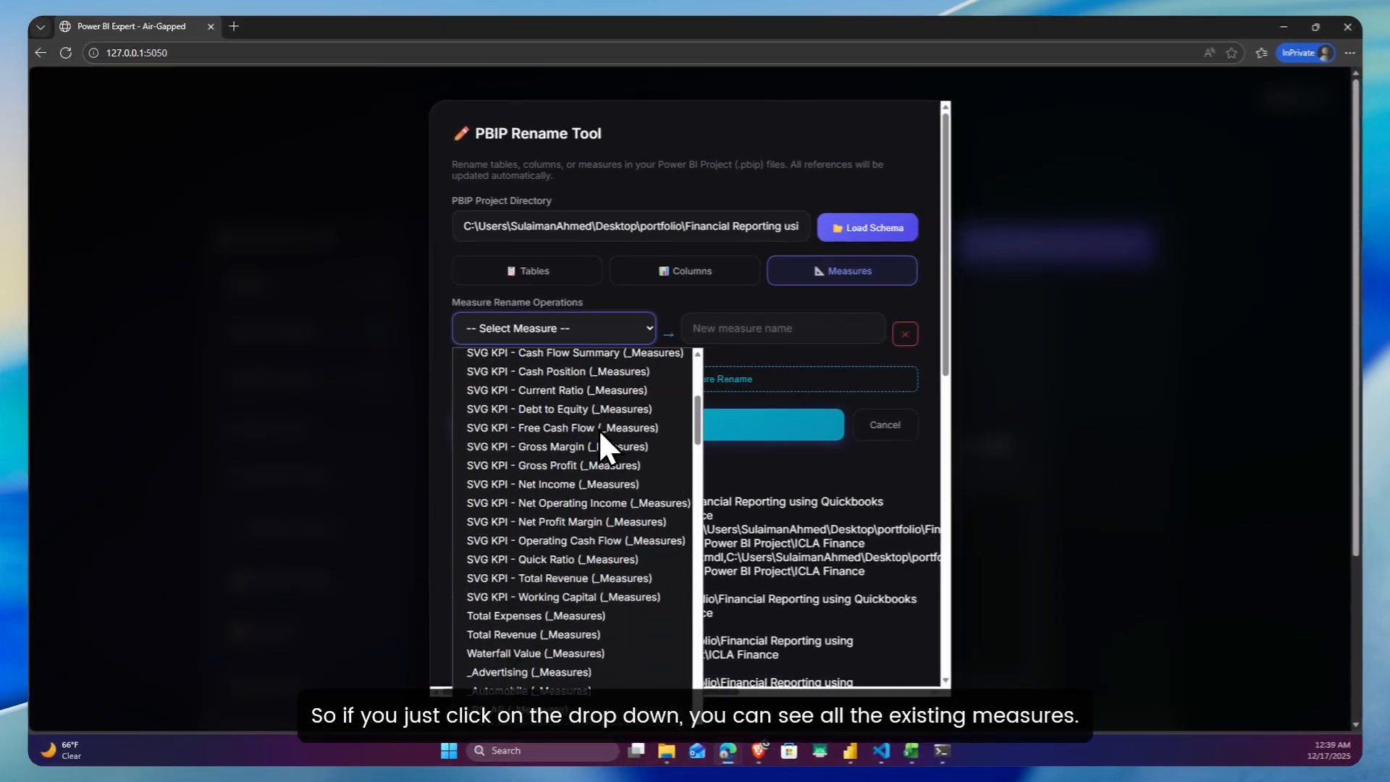
{"action": "scroll", "coordinate": [599, 434], "scroll_direction": "down", "scroll_amount": 10}
{"action": "scroll", "coordinate": [599, 434], "scroll_direction": "up", "scroll_amount": 6}
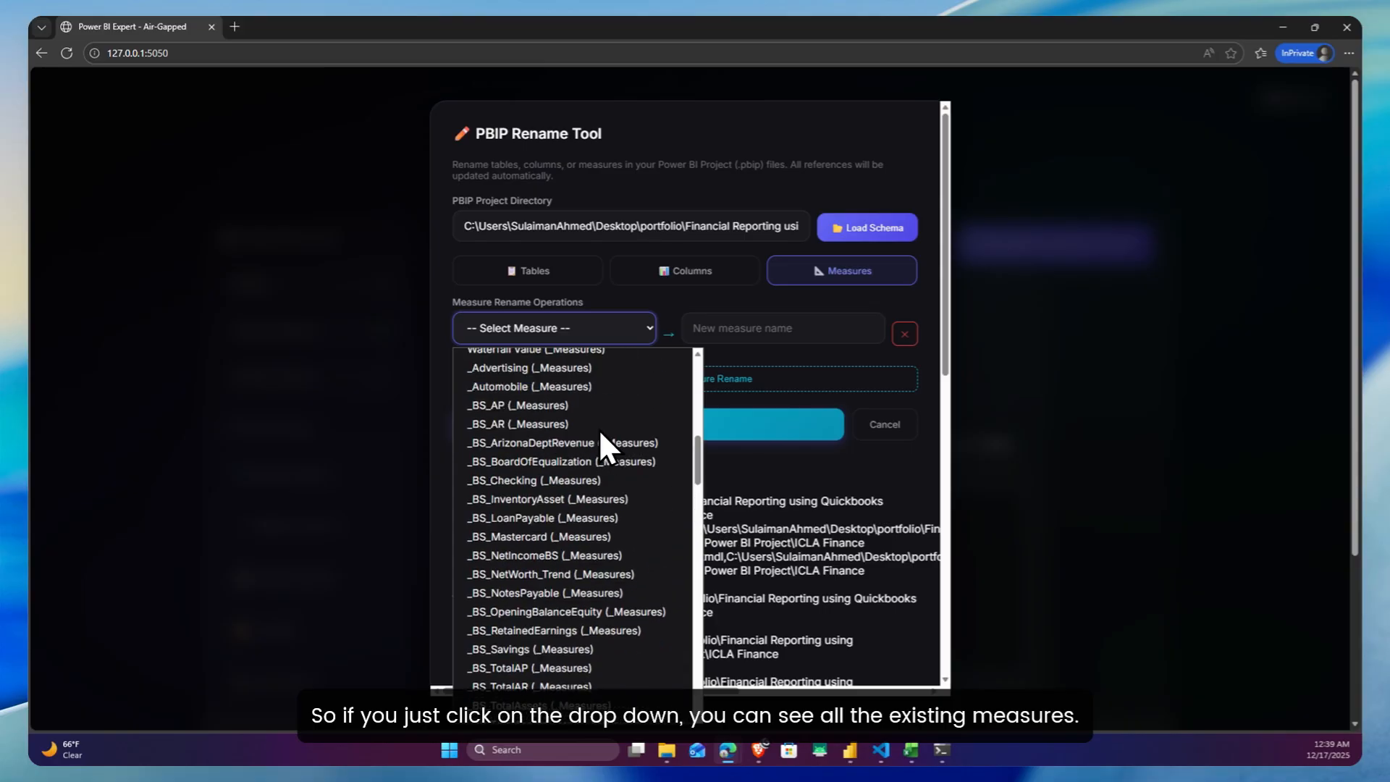
{"action": "scroll", "coordinate": [608, 443], "scroll_direction": "up", "scroll_amount": 8}
- Open the column rename operations and browse the tables and columns available for renaming
{"action": "left_click", "coordinate": [685, 270]}
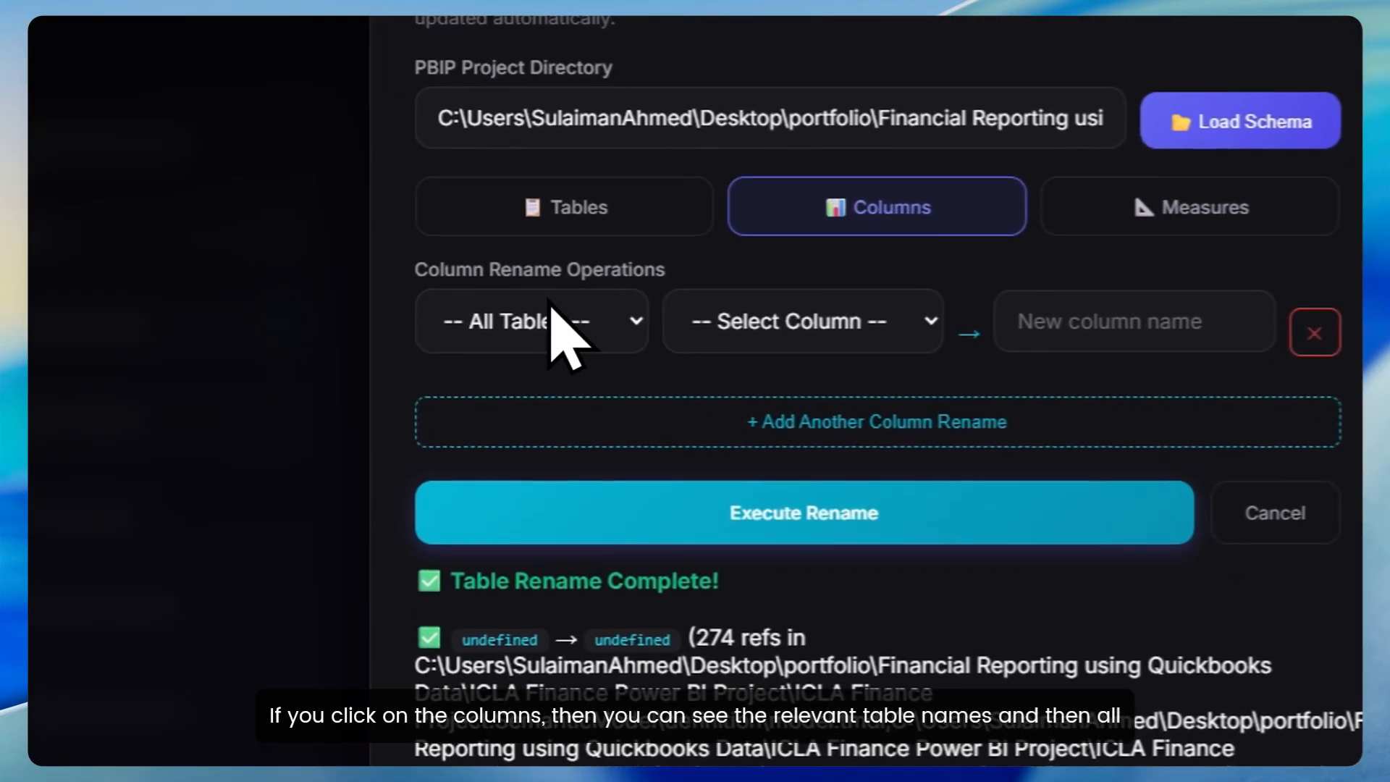
{"action": "left_click", "coordinate": [545, 304]}
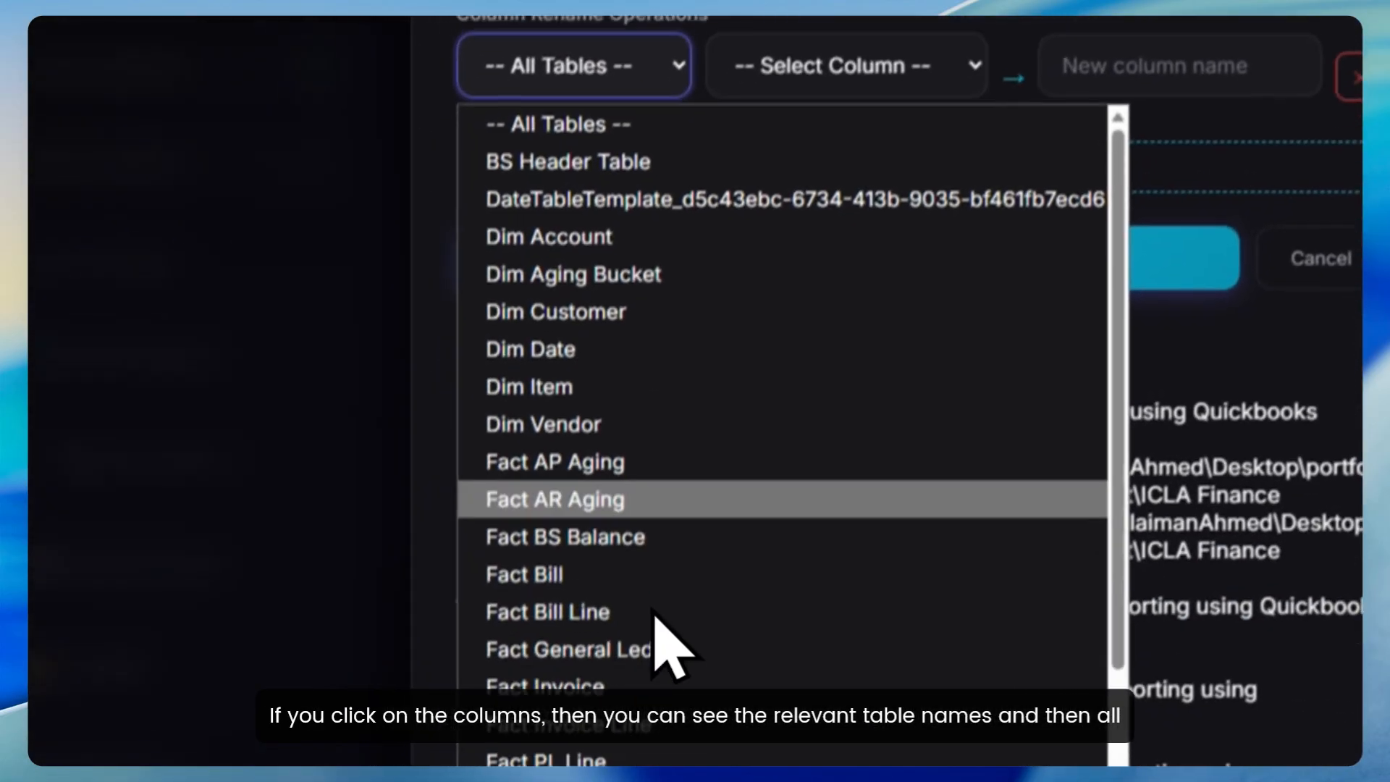
{"action": "left_click", "coordinate": [818, 121]}
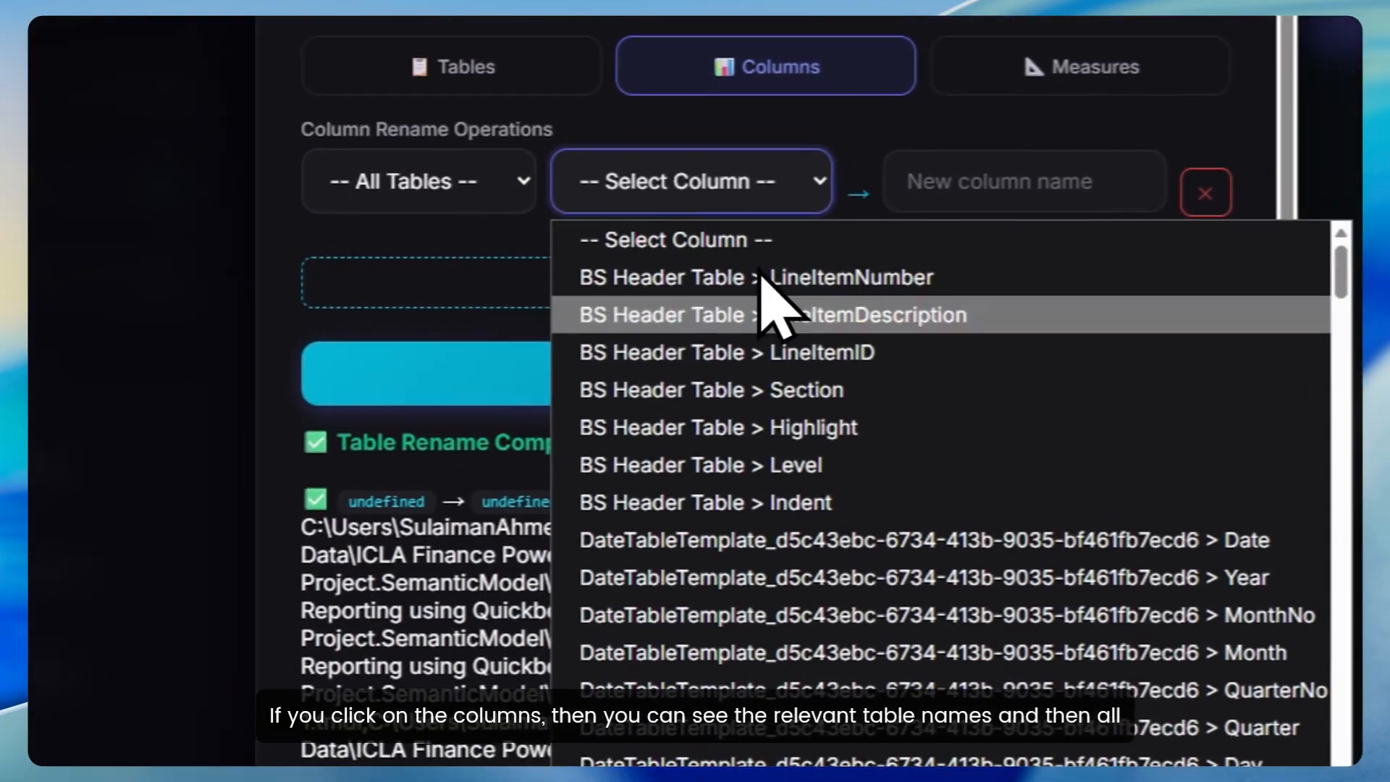
{"action": "scroll", "coordinate": [964, 633], "scroll_direction": "down", "scroll_amount": 5}
{"action": "scroll", "coordinate": [693, 610], "scroll_direction": "down", "scroll_amount": 5}
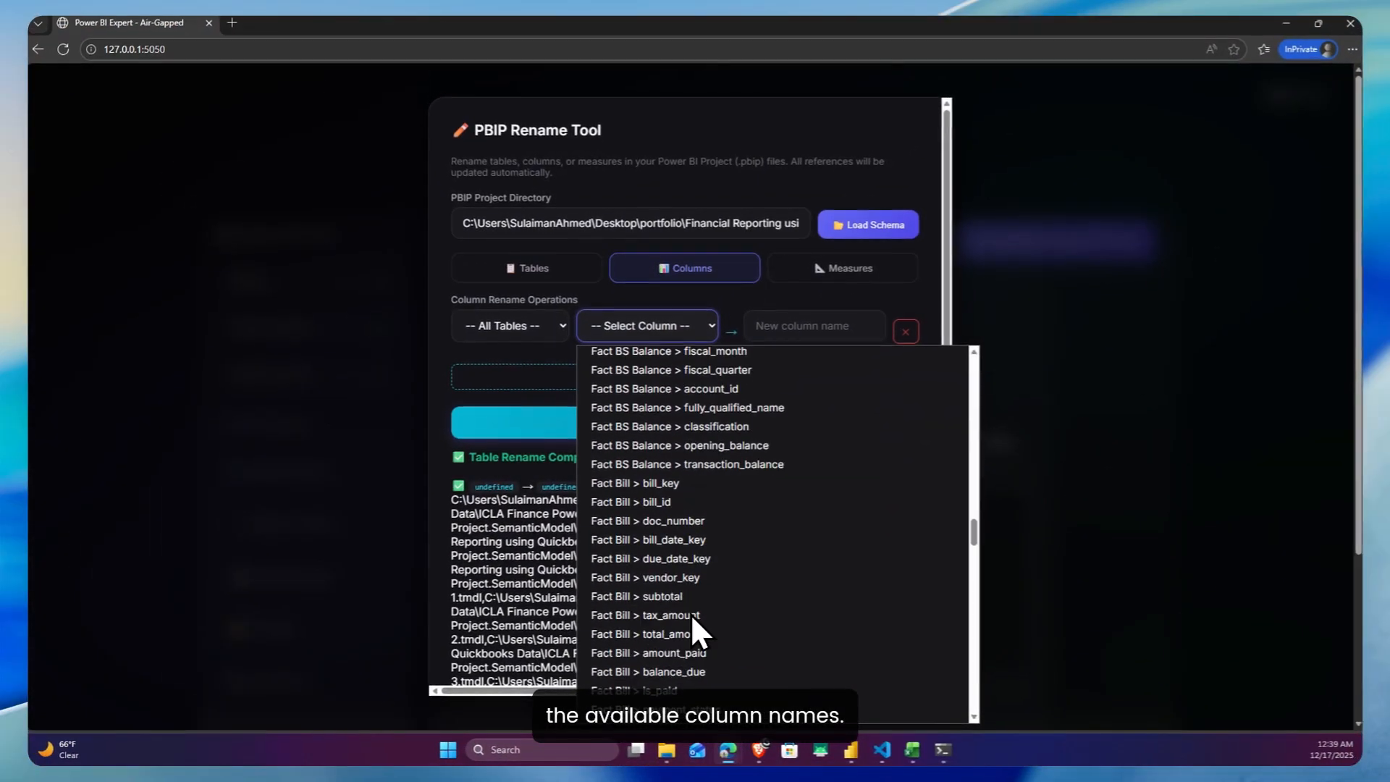
{"action": "scroll", "coordinate": [692, 611], "scroll_direction": "up", "scroll_amount": 15}
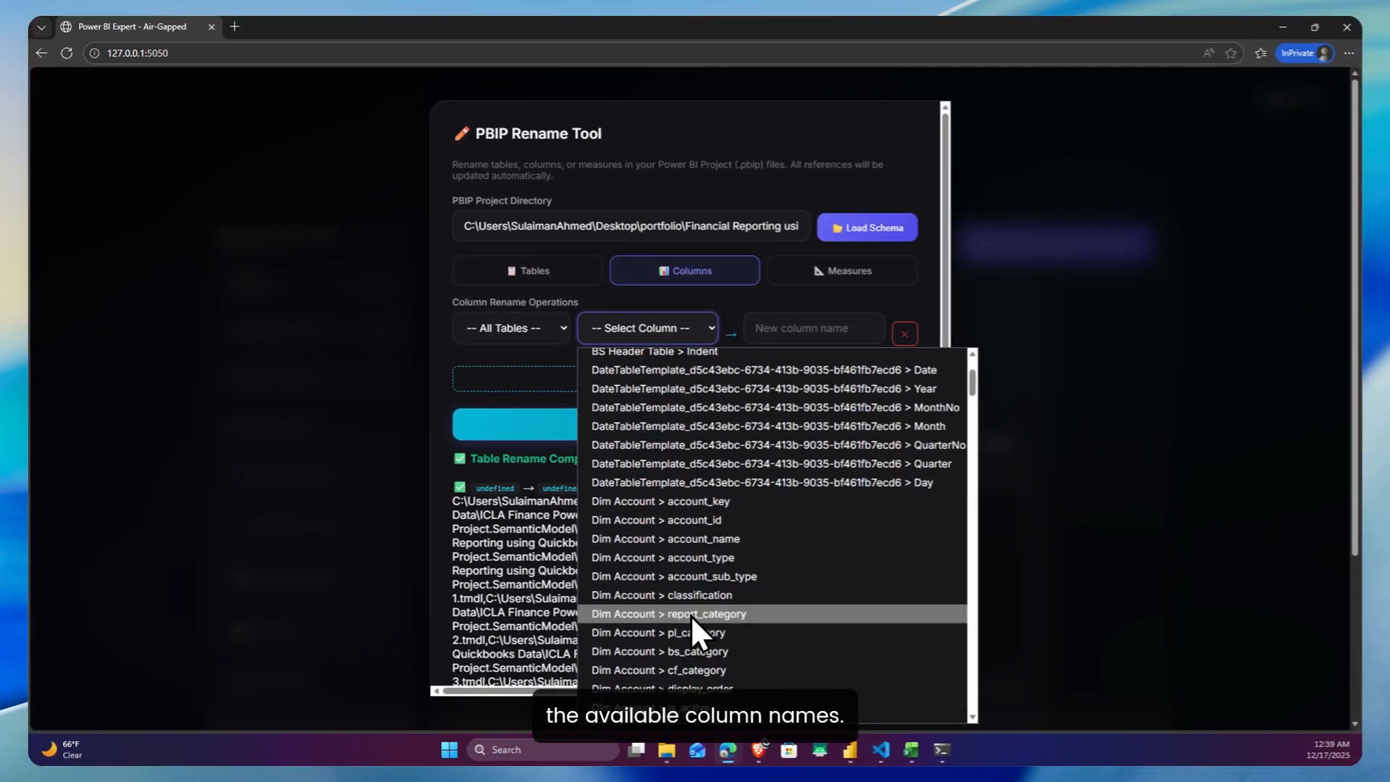
- Look back through the column list, close it and view the end of the PBIP project directory path
{"action": "scroll", "coordinate": [690, 614], "scroll_direction": "up", "scroll_amount": 3}
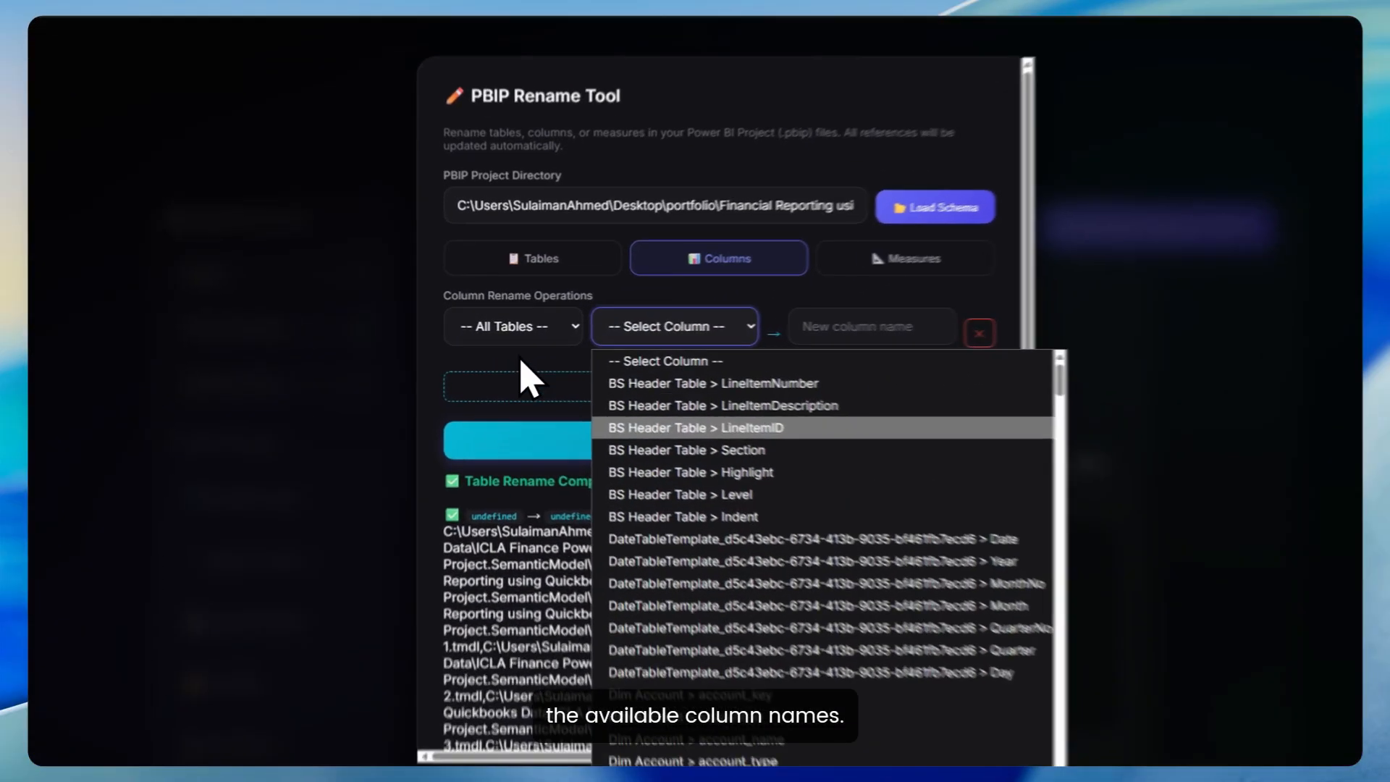
{"action": "left_click", "coordinate": [517, 352]}
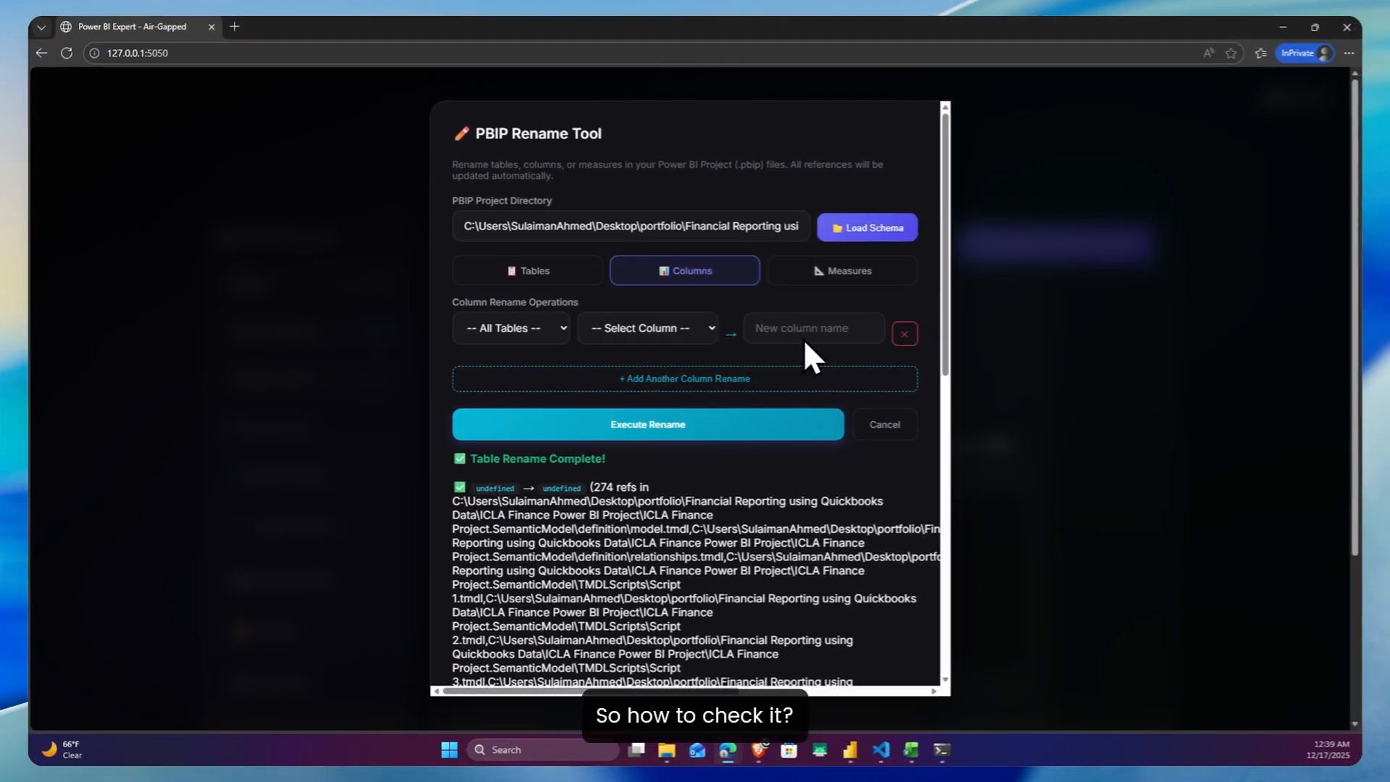
{"action": "scroll", "coordinate": [741, 233], "scroll_direction": "right", "scroll_amount": 3}
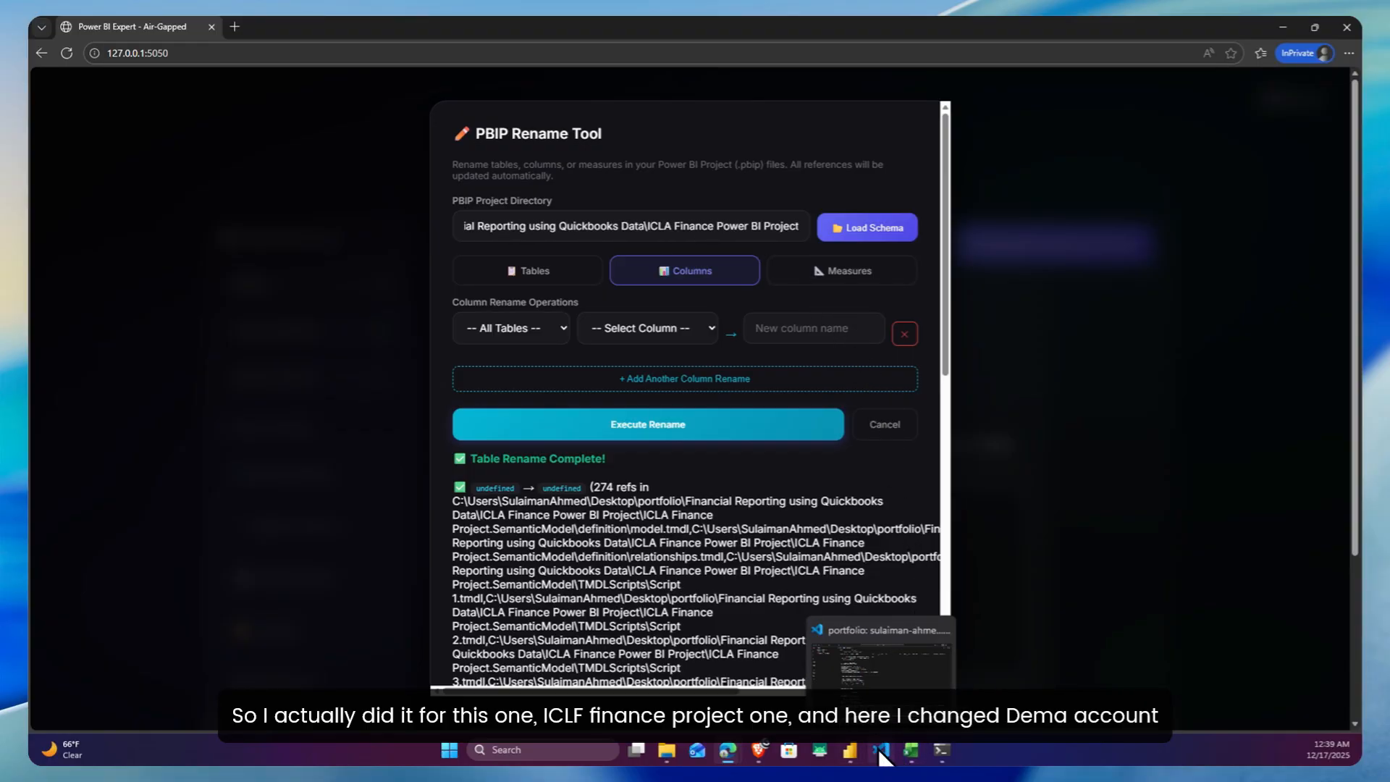
- Switch to Power BI Desktop and close the open ICLA Finance Project report
{"action": "mouse_move", "coordinate": [849, 753]}
{"action": "left_click", "coordinate": [963, 688]}
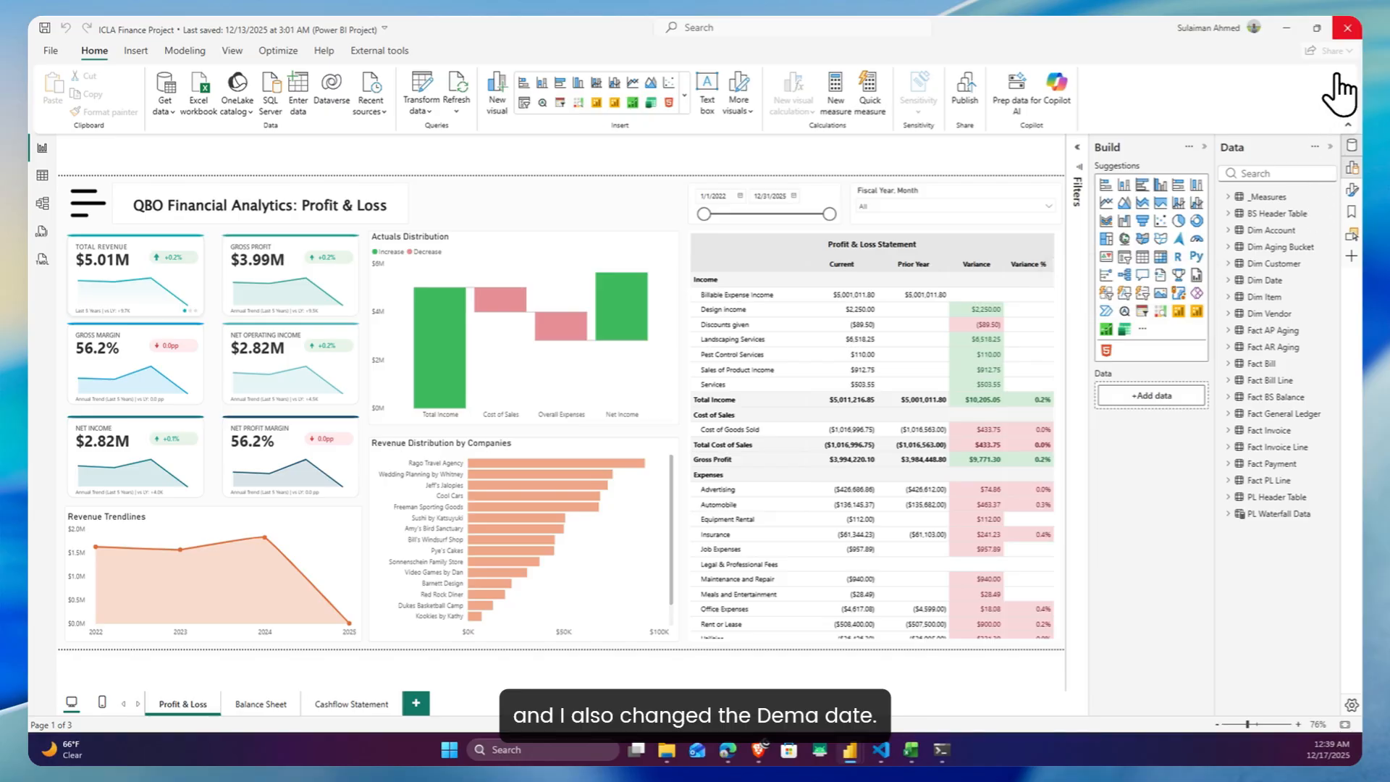
{"action": "left_click", "coordinate": [1346, 29]}
{"action": "left_click", "coordinate": [753, 402]}
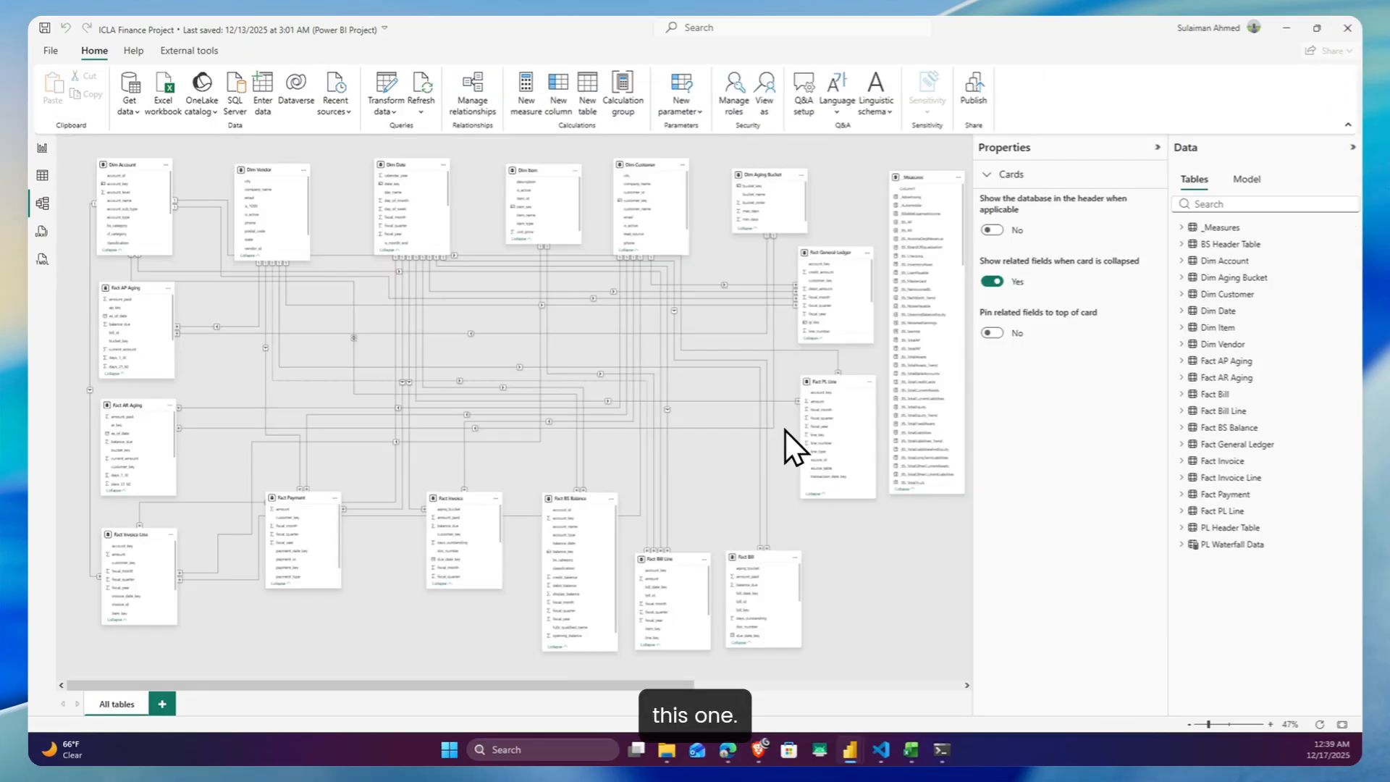
- Reopen ICLA Finance Project.pbip from its project folder and dismiss the custom visual notice
{"action": "mouse_move", "coordinate": [671, 734]}
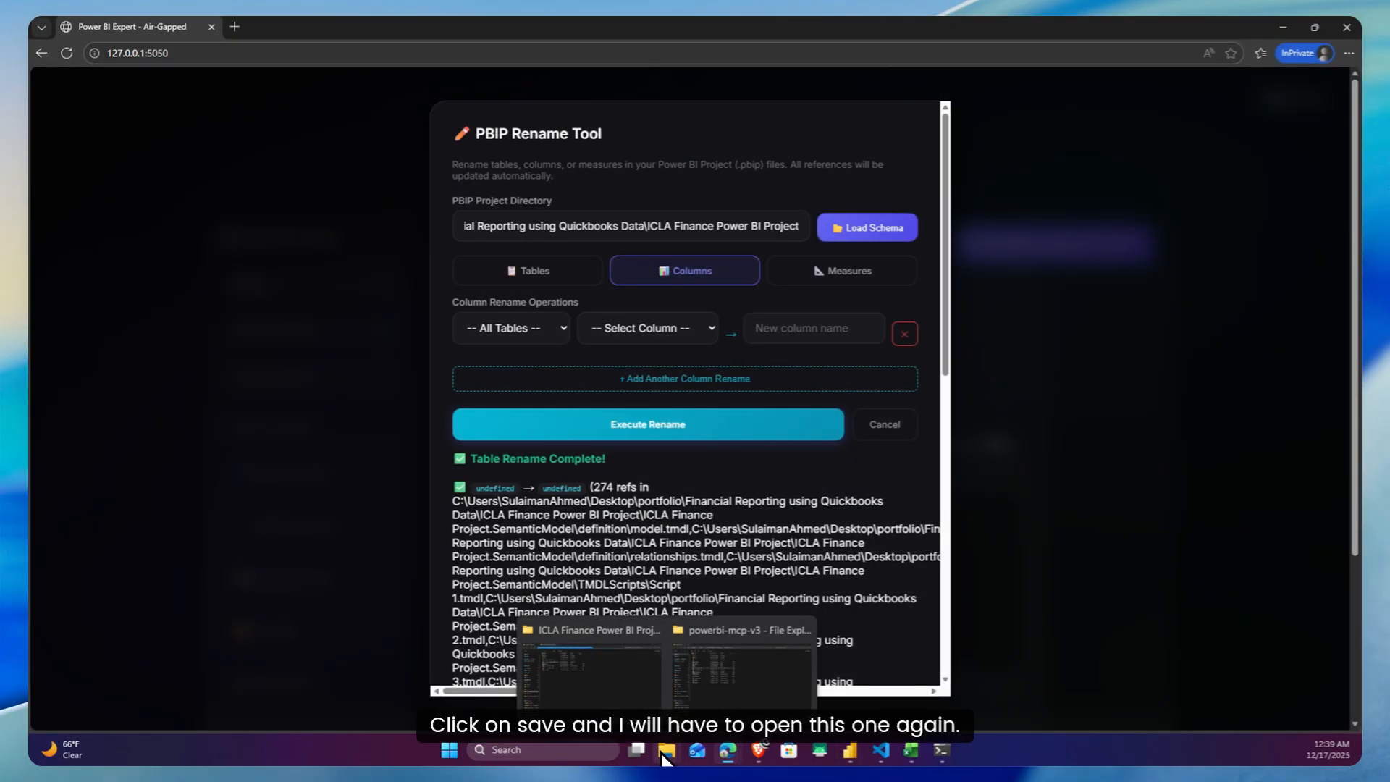
{"action": "left_click", "coordinate": [601, 669]}
{"action": "left_click", "coordinate": [311, 230]}
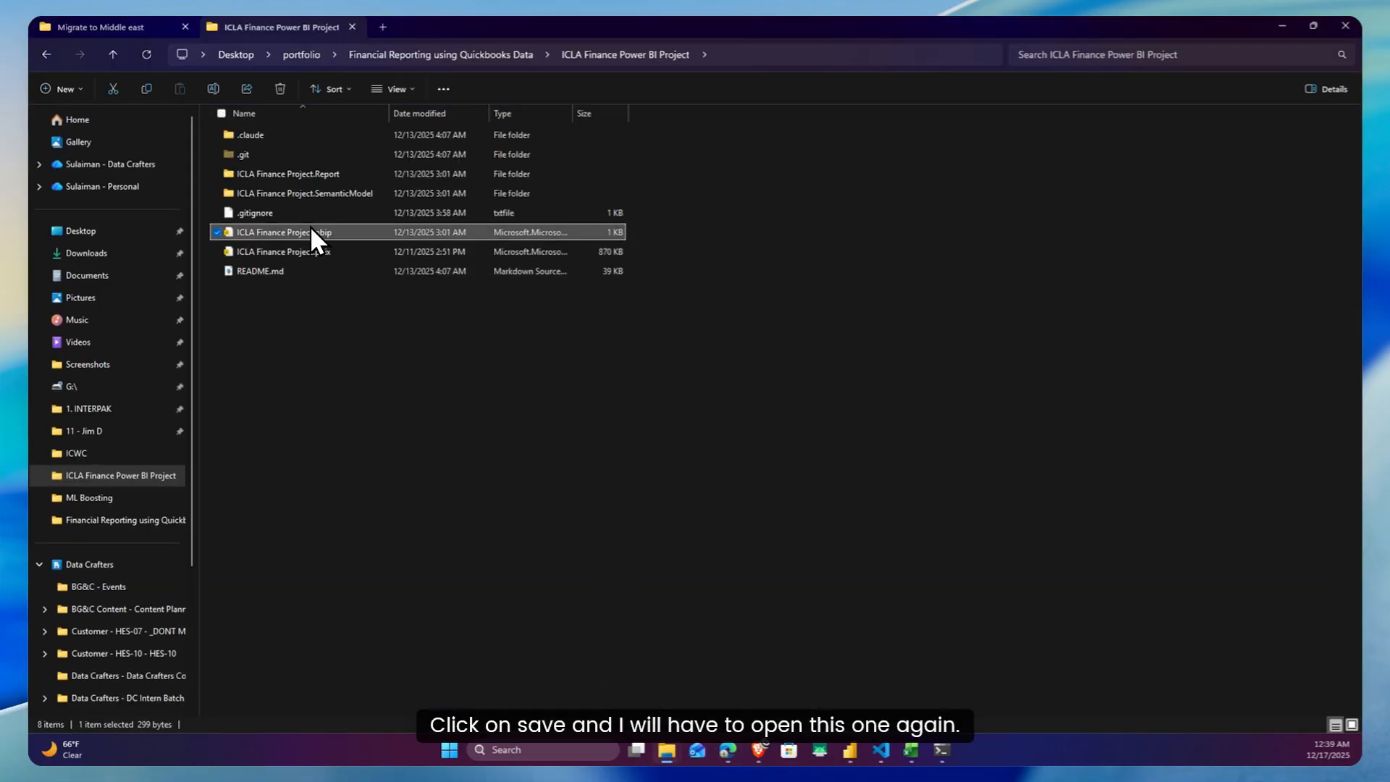
{"action": "key", "text": "Return"}
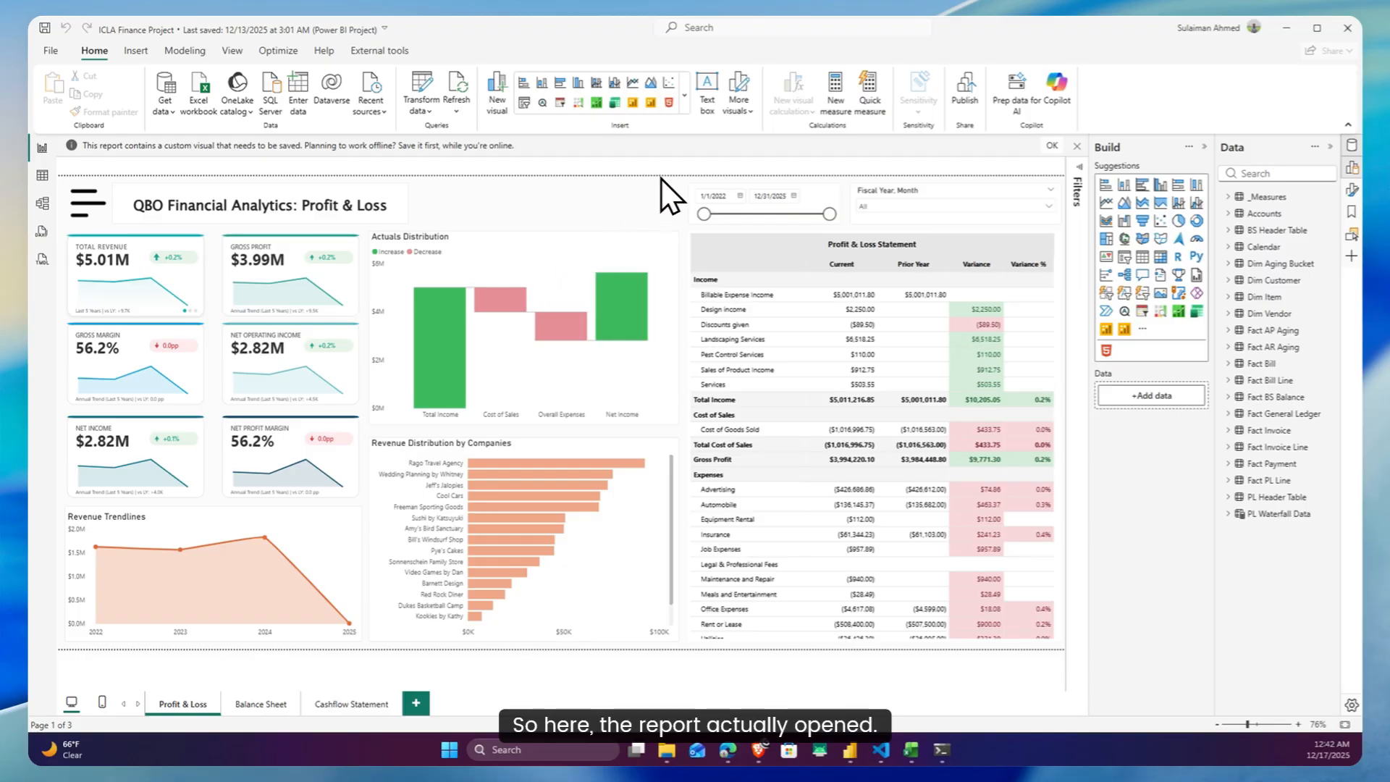
{"action": "left_click", "coordinate": [1077, 146]}
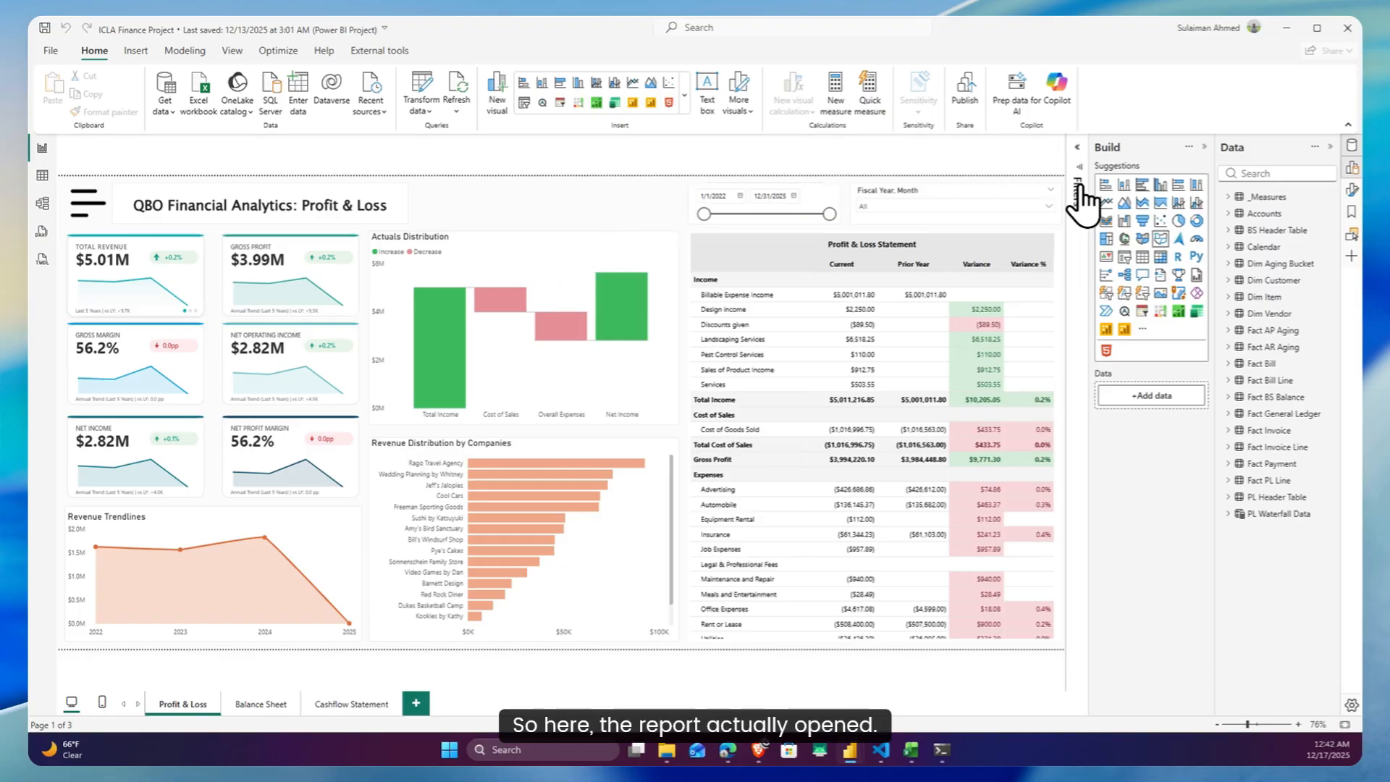
- Check the table names and the visuals on the Profit & Loss, Balance Sheet and Cashflow Statement pages
{"action": "mouse_move", "coordinate": [1296, 216]}
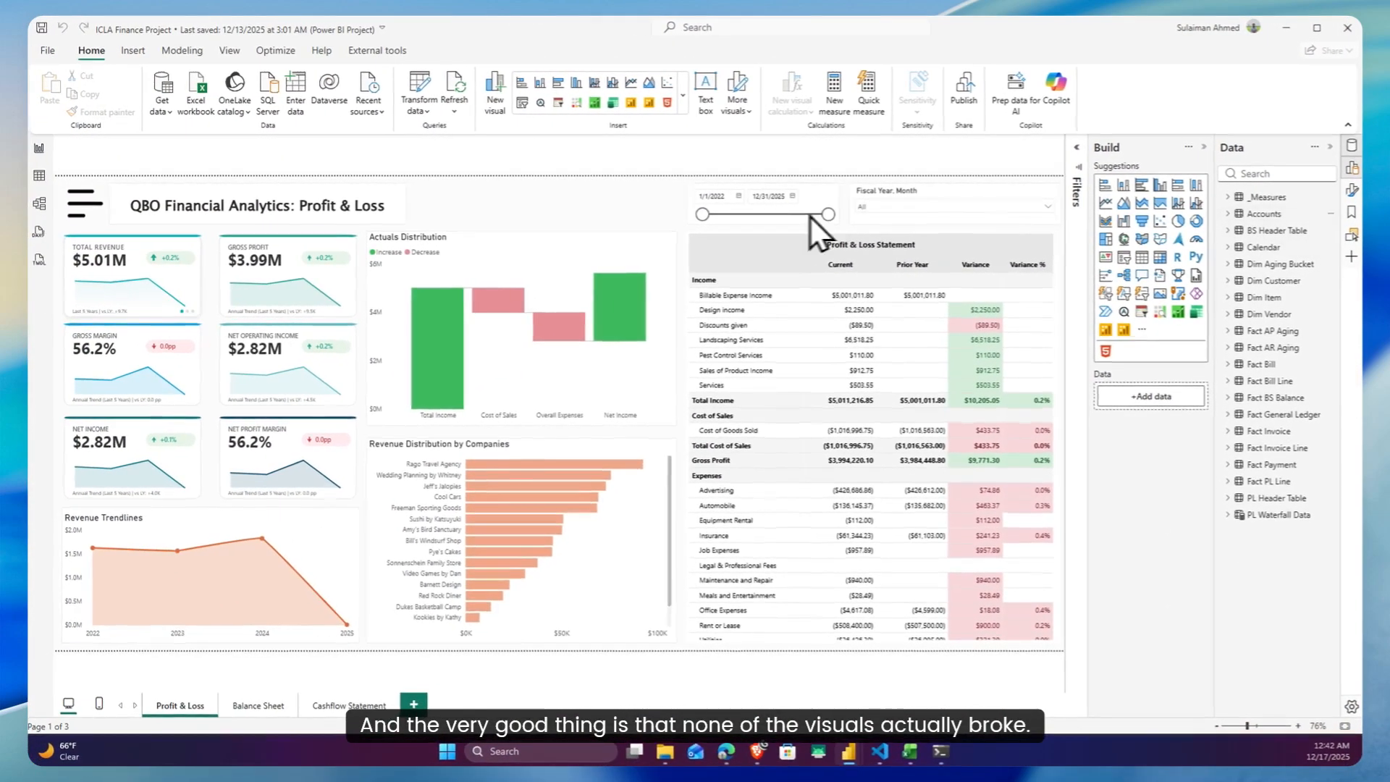
{"action": "left_click", "coordinate": [261, 705]}
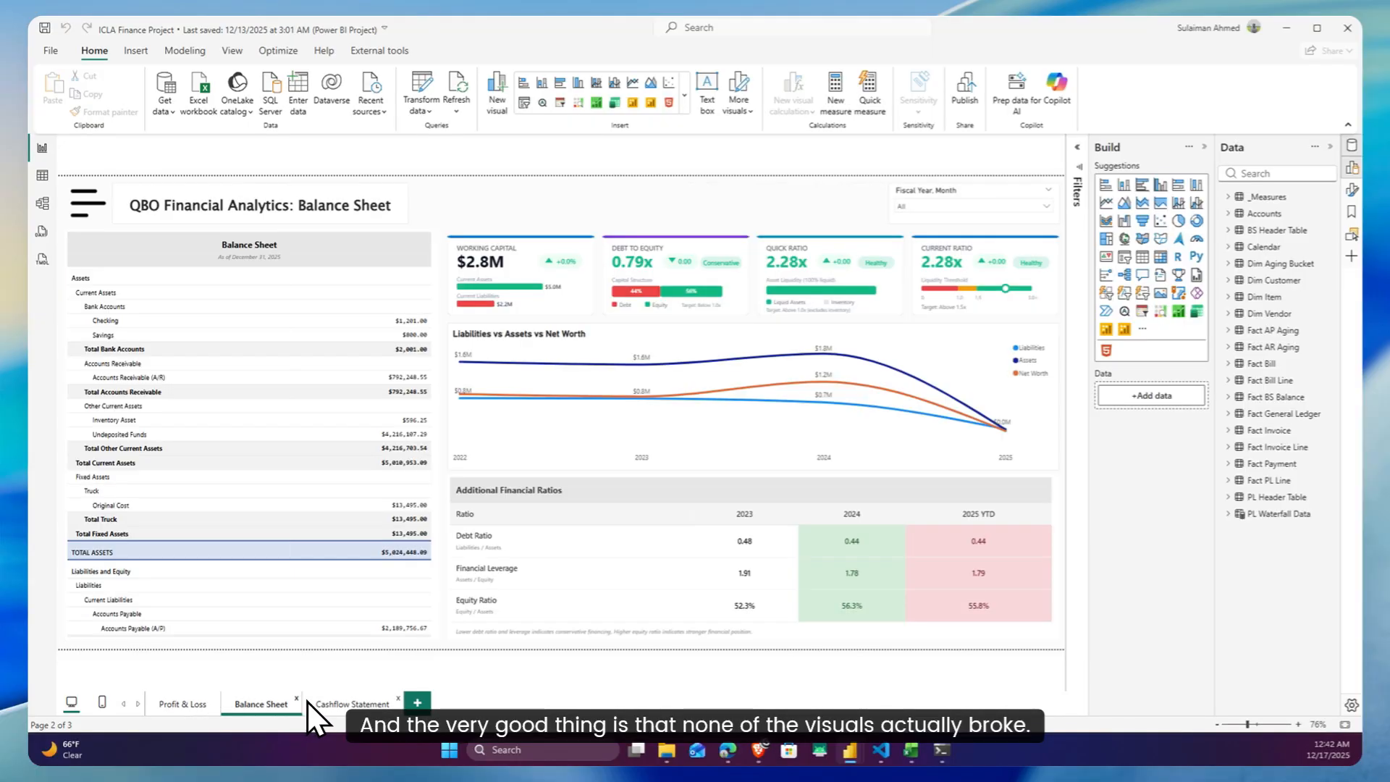
{"action": "left_click", "coordinate": [340, 704]}
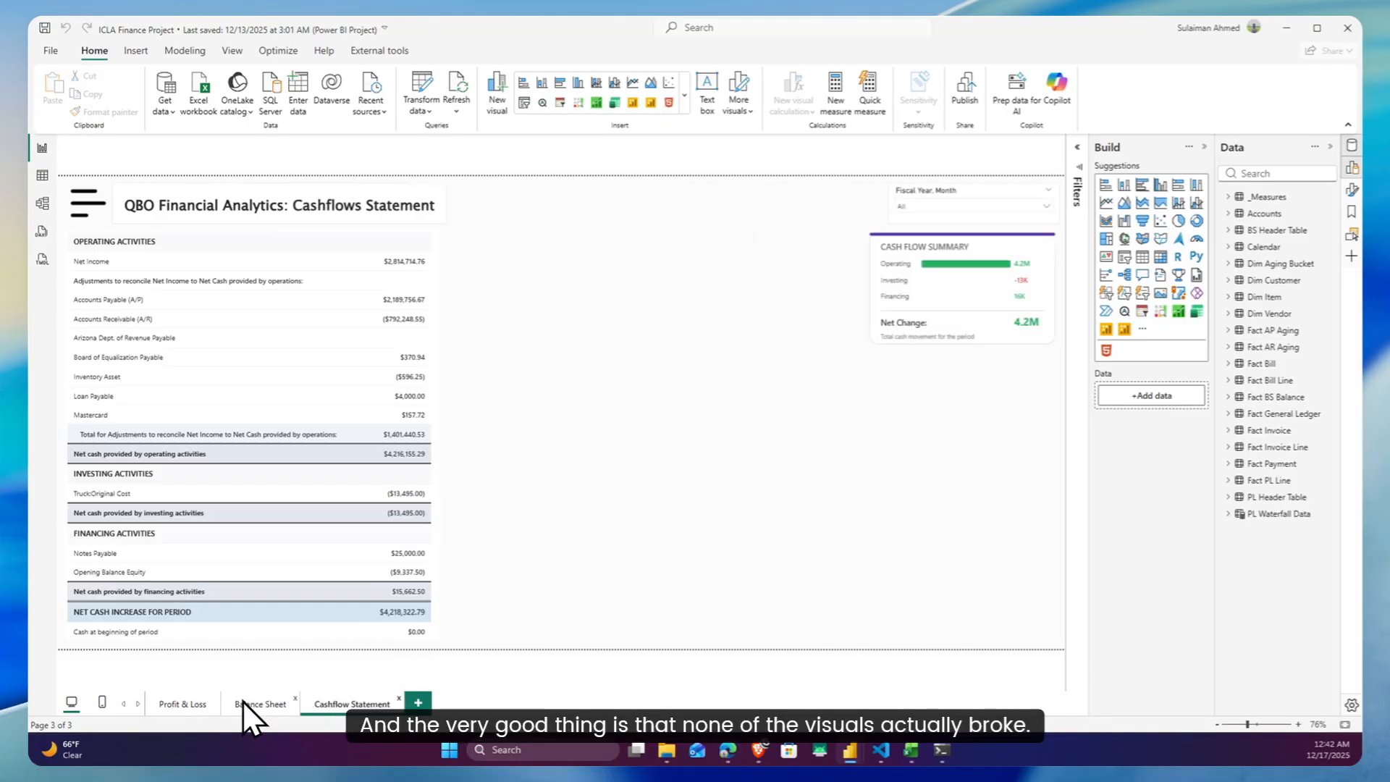
{"action": "left_click", "coordinate": [184, 704]}
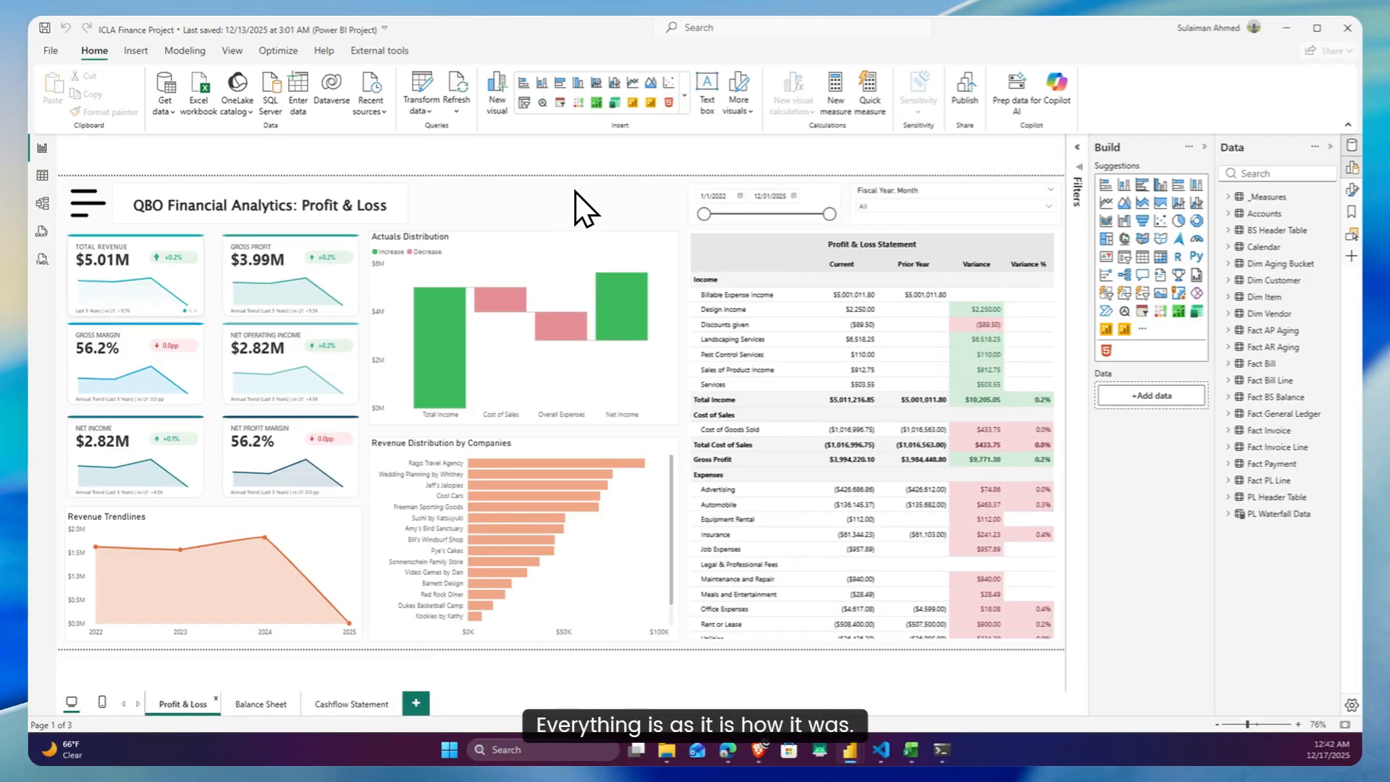
- Minimize the report, return to the Power BI Expert web app and close the PBIP Rename Tool
{"action": "left_click", "coordinate": [1285, 29]}
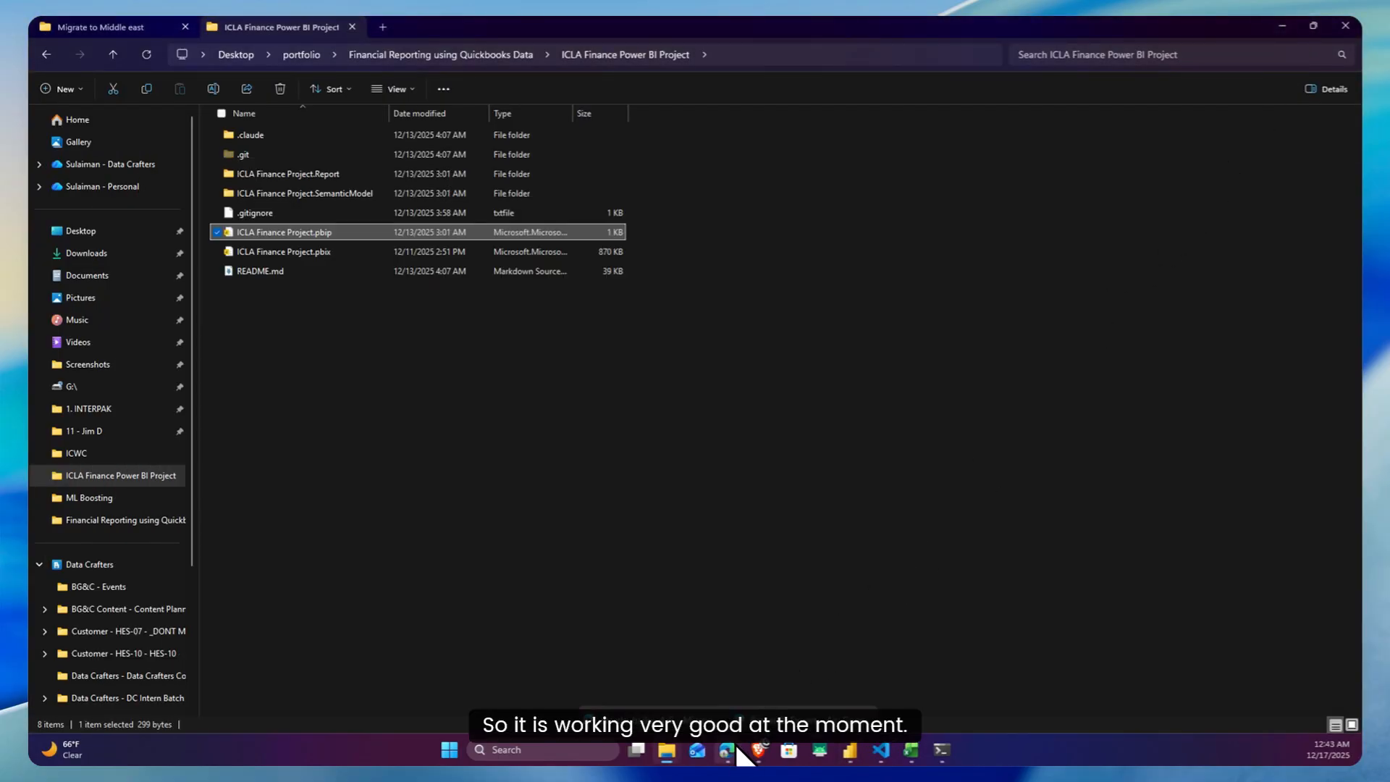
{"action": "mouse_move", "coordinate": [736, 746]}
{"action": "left_click", "coordinate": [770, 674]}
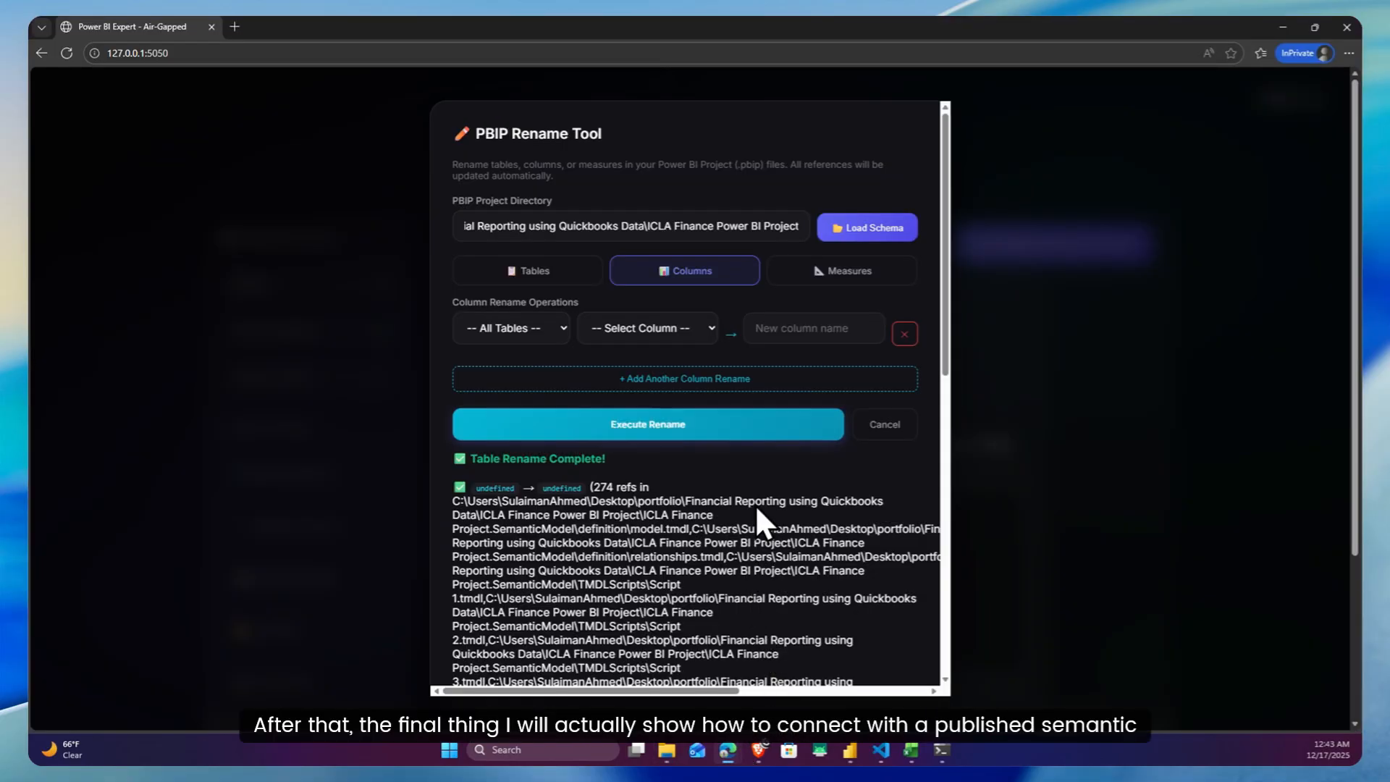
{"action": "left_click", "coordinate": [895, 426]}
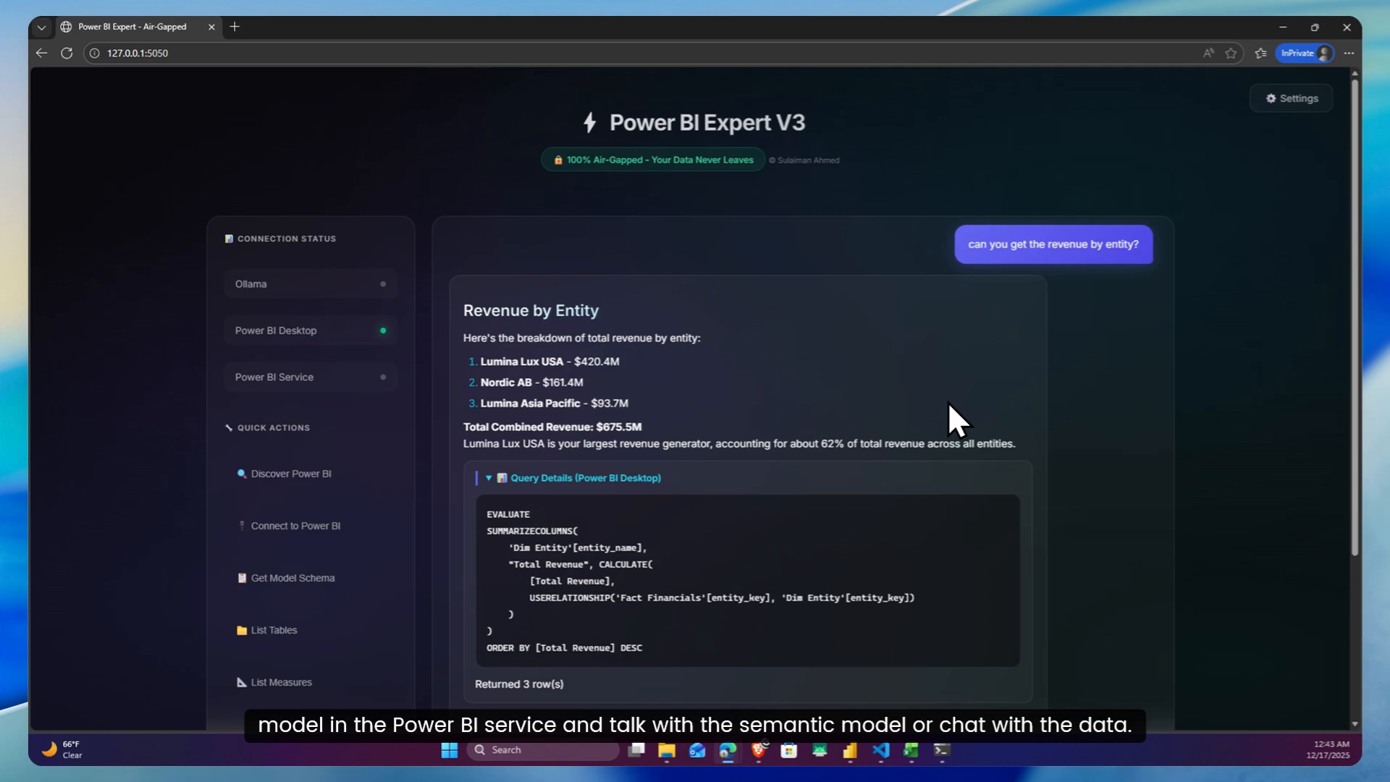
{"action": "left_click", "coordinate": [258, 721]}
{"action": "left_click", "coordinate": [1222, 211]}
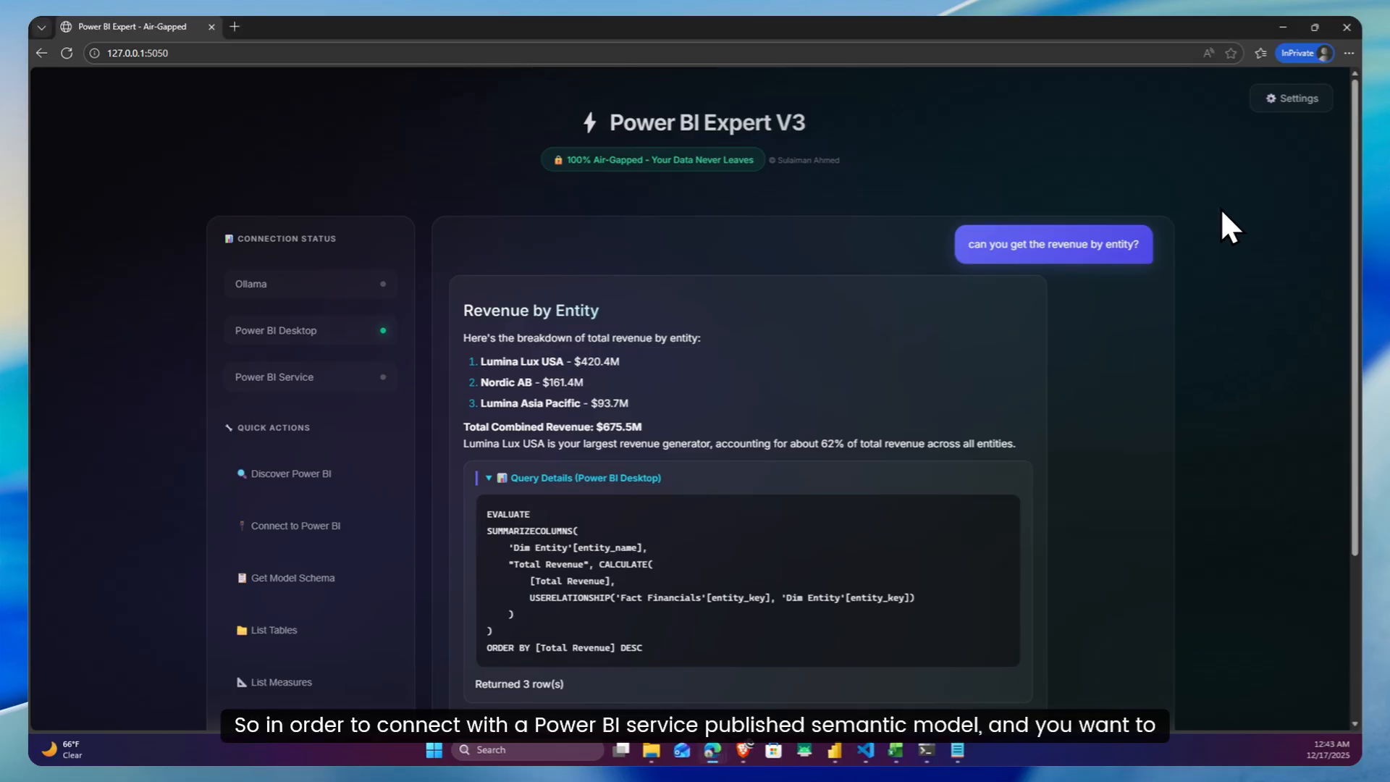
- Open the settings and go through the Power BI Service Connection fields for tenant ID, client ID, client secret and service URL
{"action": "left_click", "coordinate": [1280, 96]}
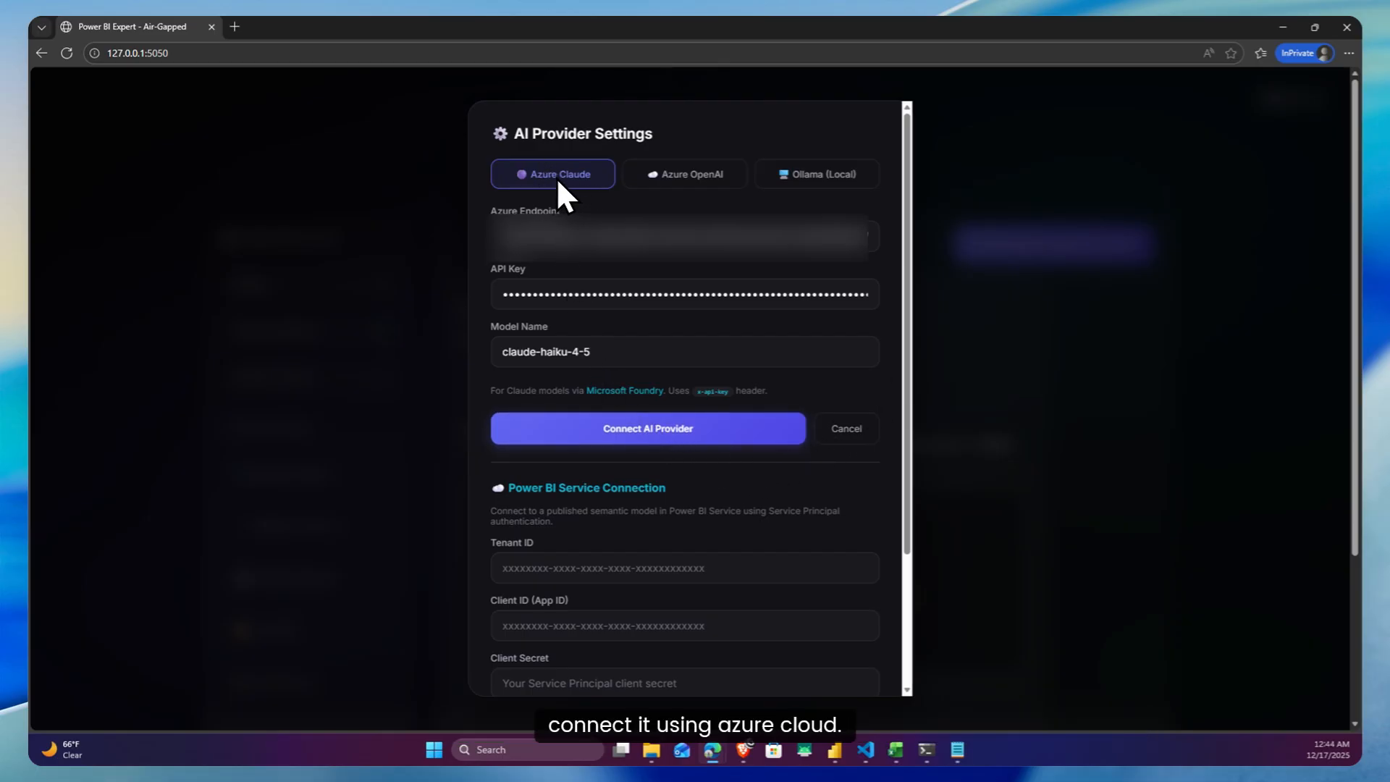
{"action": "scroll", "coordinate": [731, 498], "scroll_direction": "down", "scroll_amount": 3}
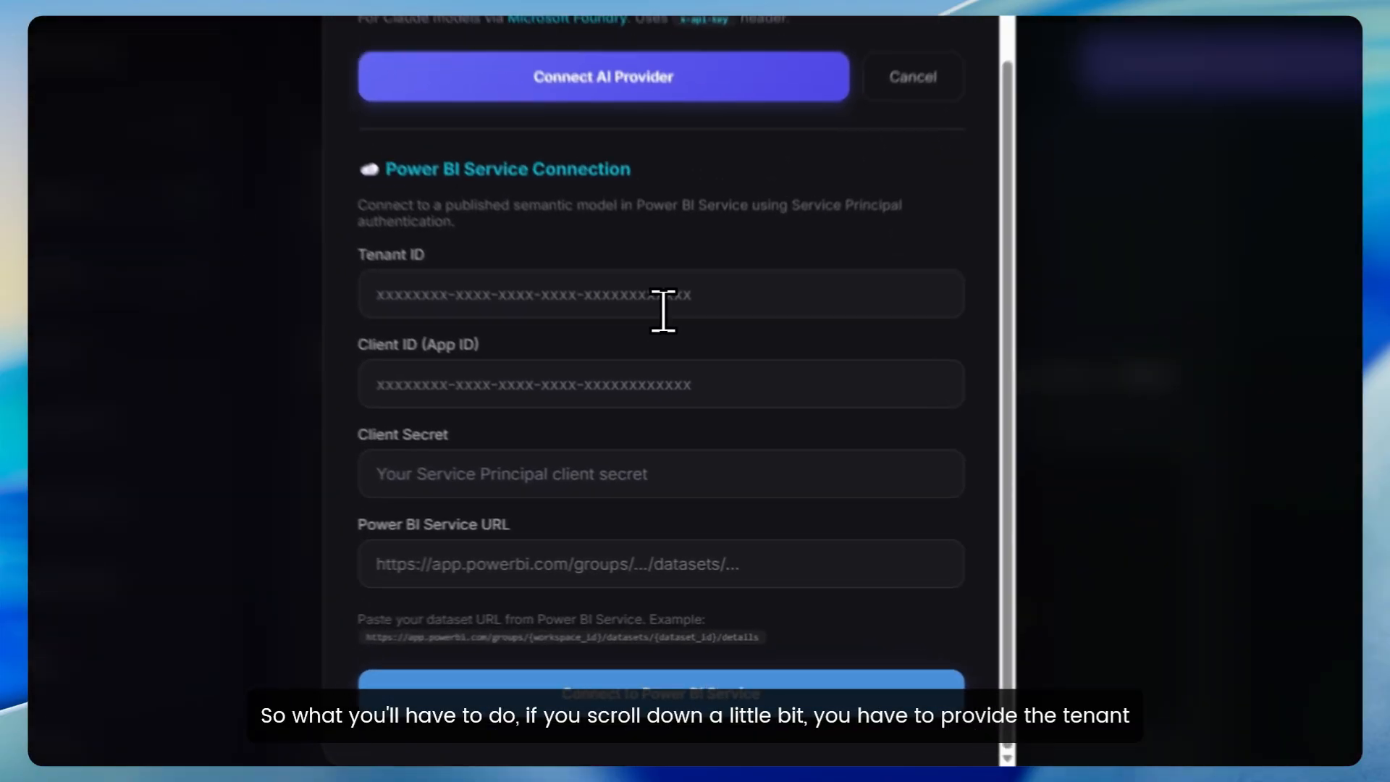
{"action": "left_click", "coordinate": [699, 402]}
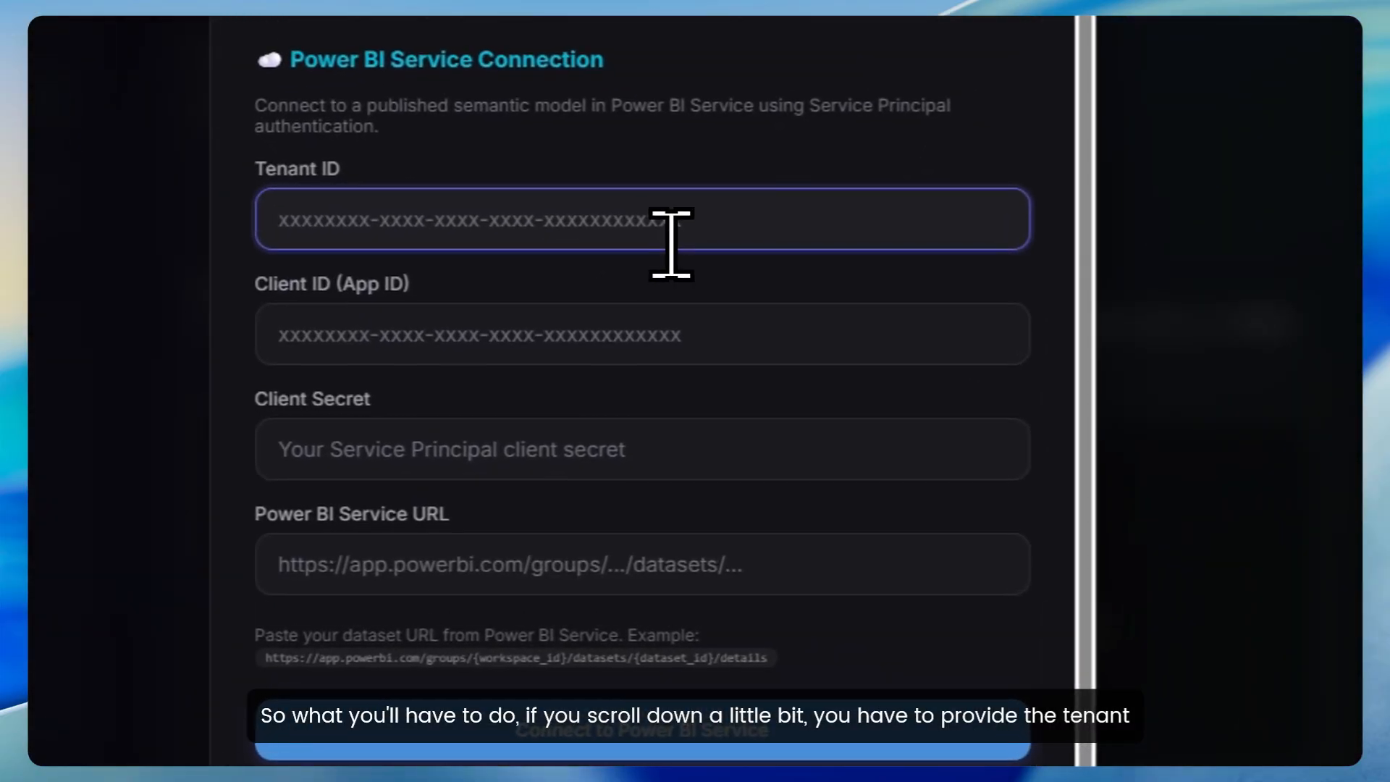
{"action": "left_click", "coordinate": [782, 351]}
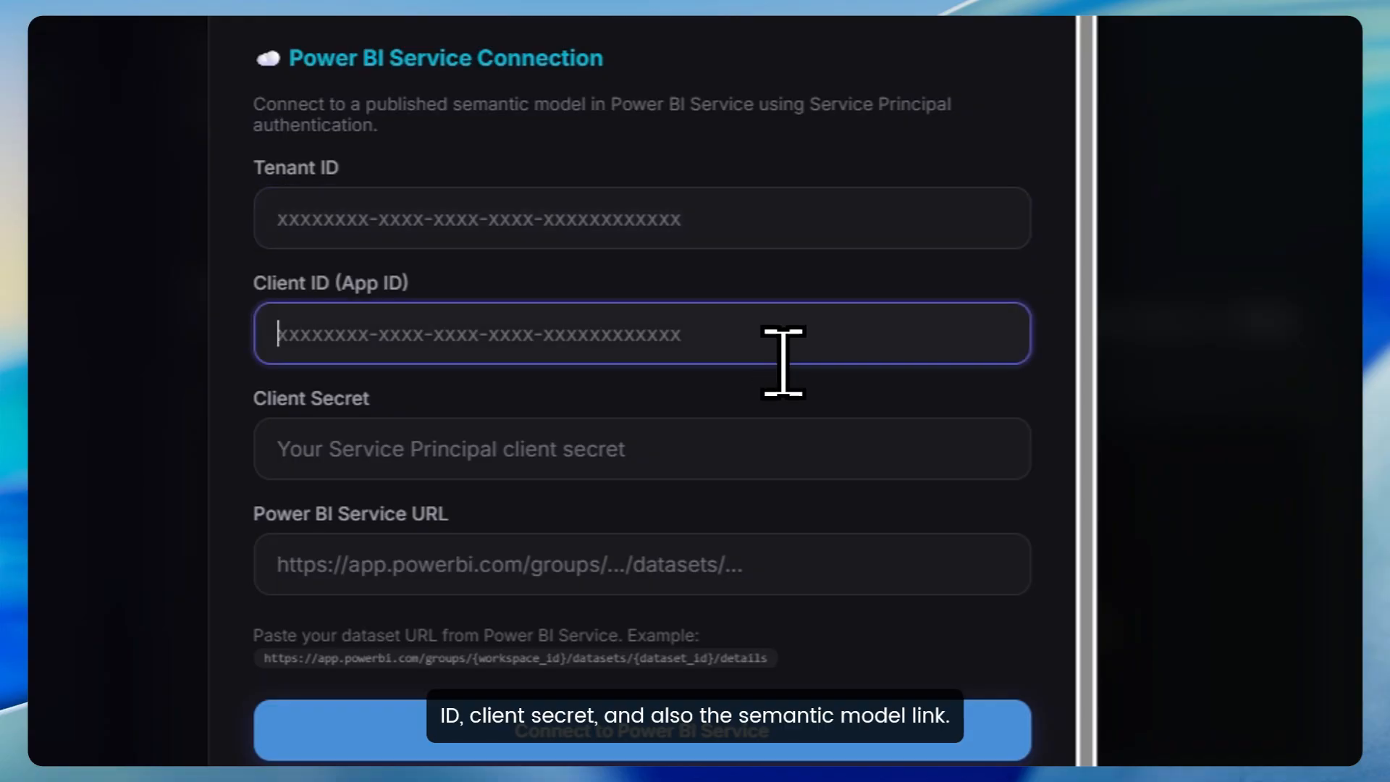
{"action": "left_click", "coordinate": [749, 474]}
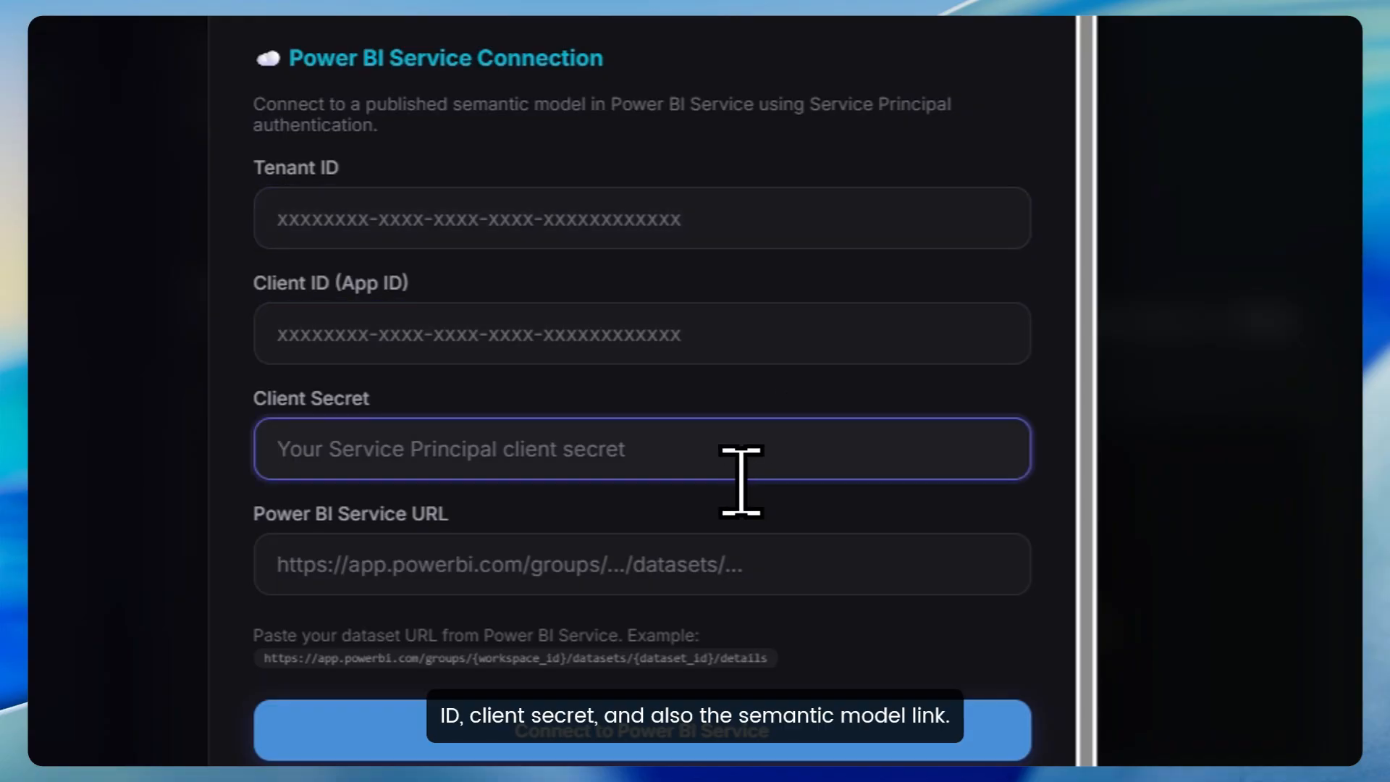
{"action": "left_click", "coordinate": [833, 554]}
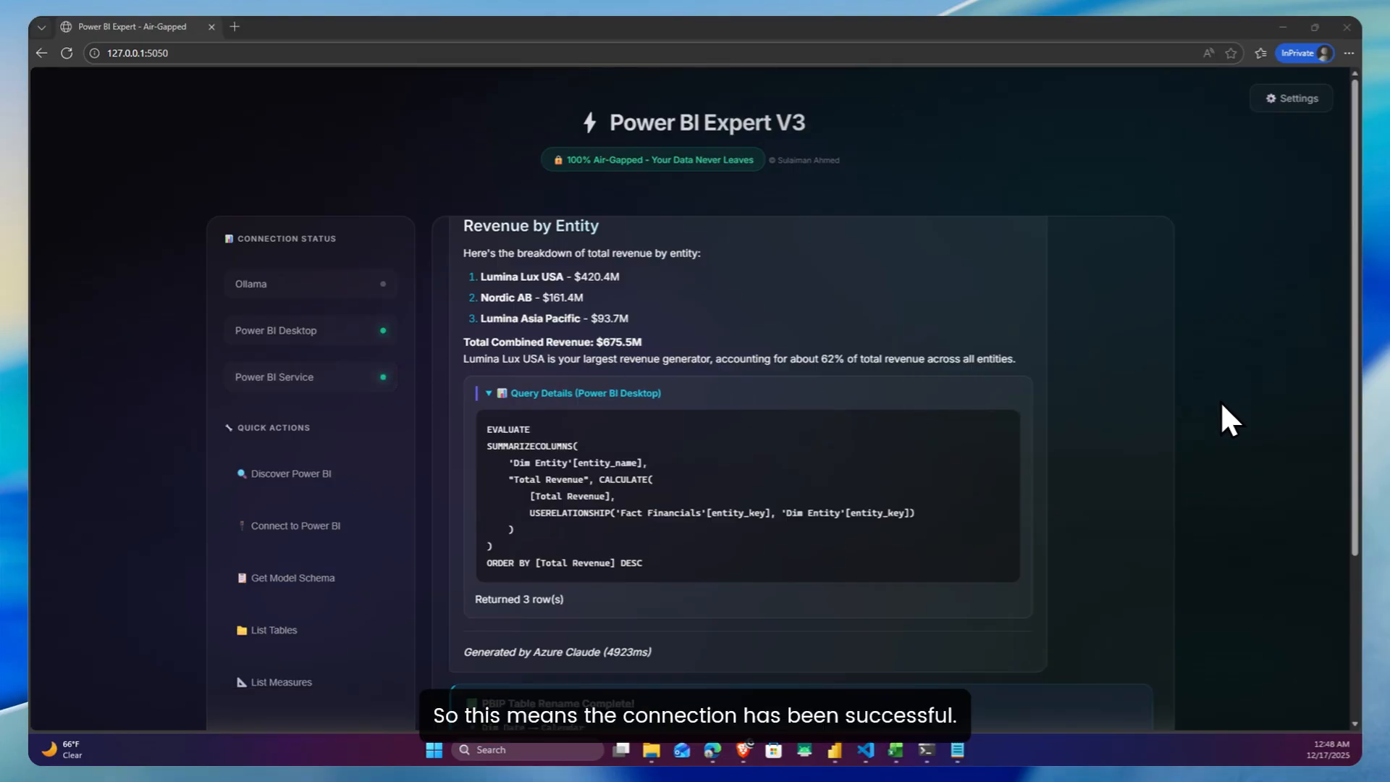
- Ask the chat "in salesforce bi austin, how many projects are there?"
{"action": "scroll", "coordinate": [1222, 404], "scroll_direction": "down", "scroll_amount": 3}
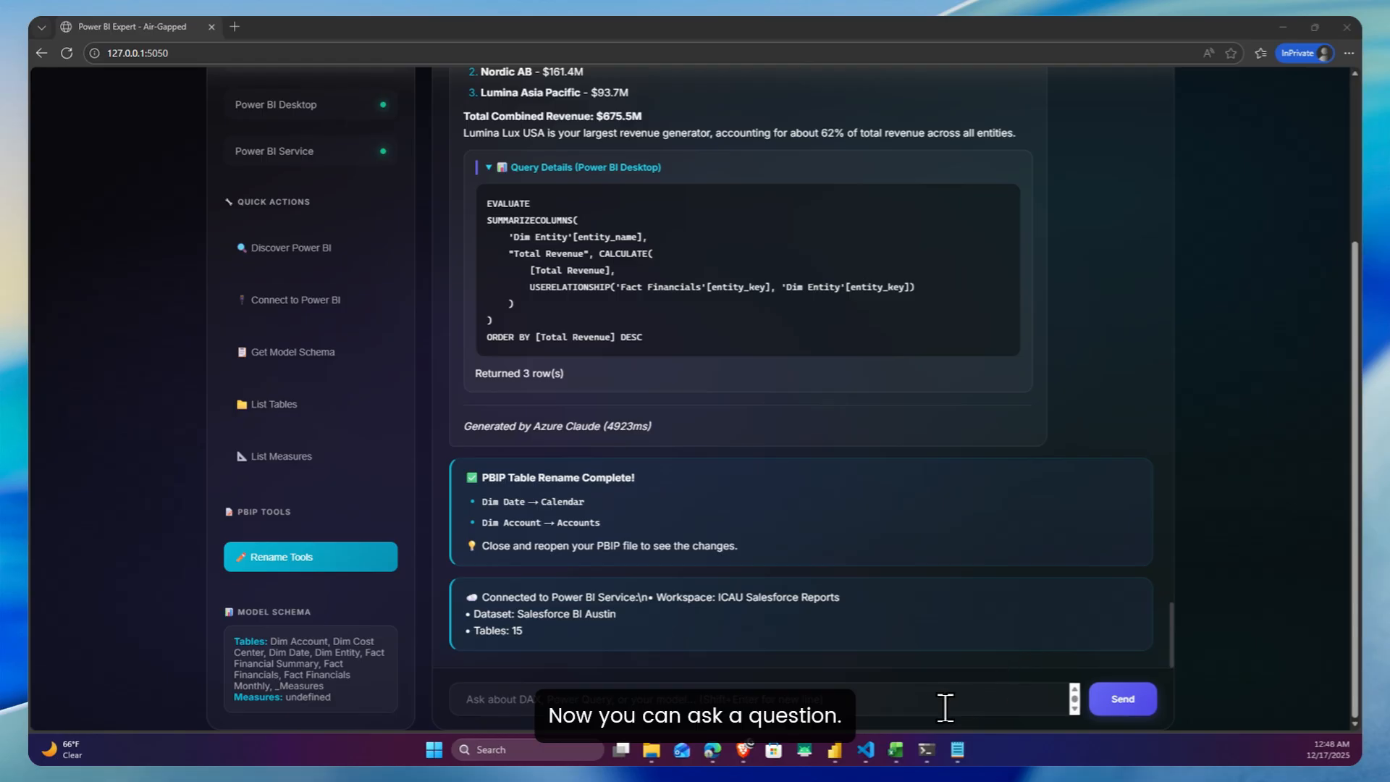
{"action": "left_click", "coordinate": [923, 710]}
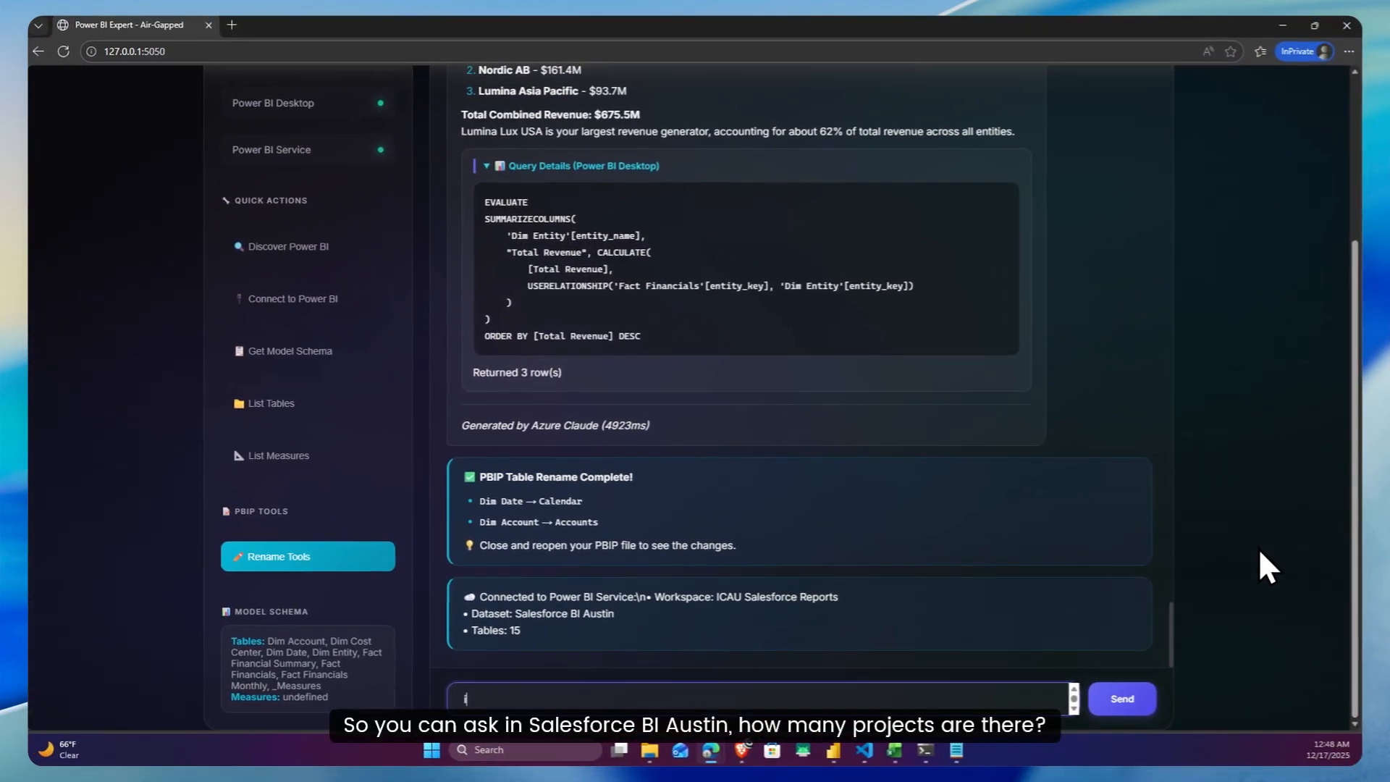
{"action": "type", "text": "in"}
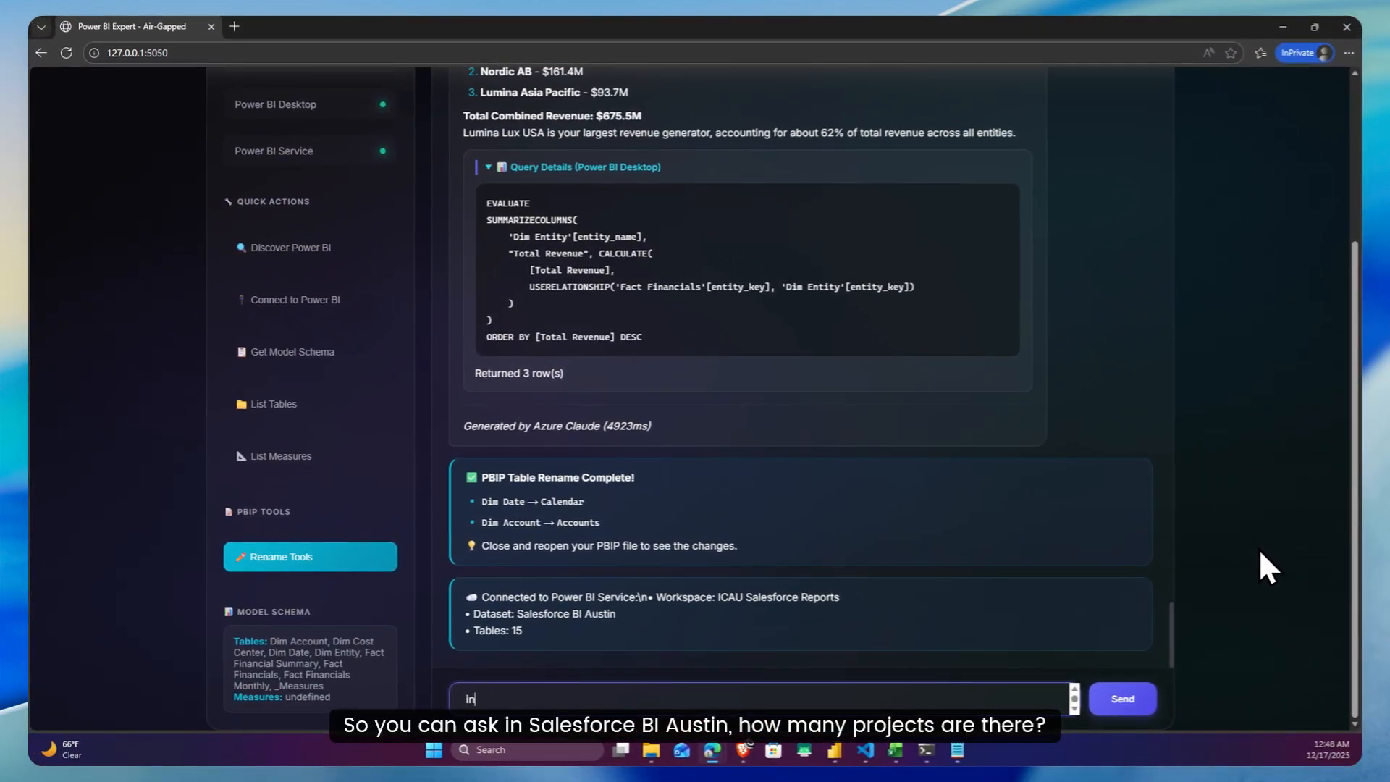
{"action": "type", "text": " sa"}
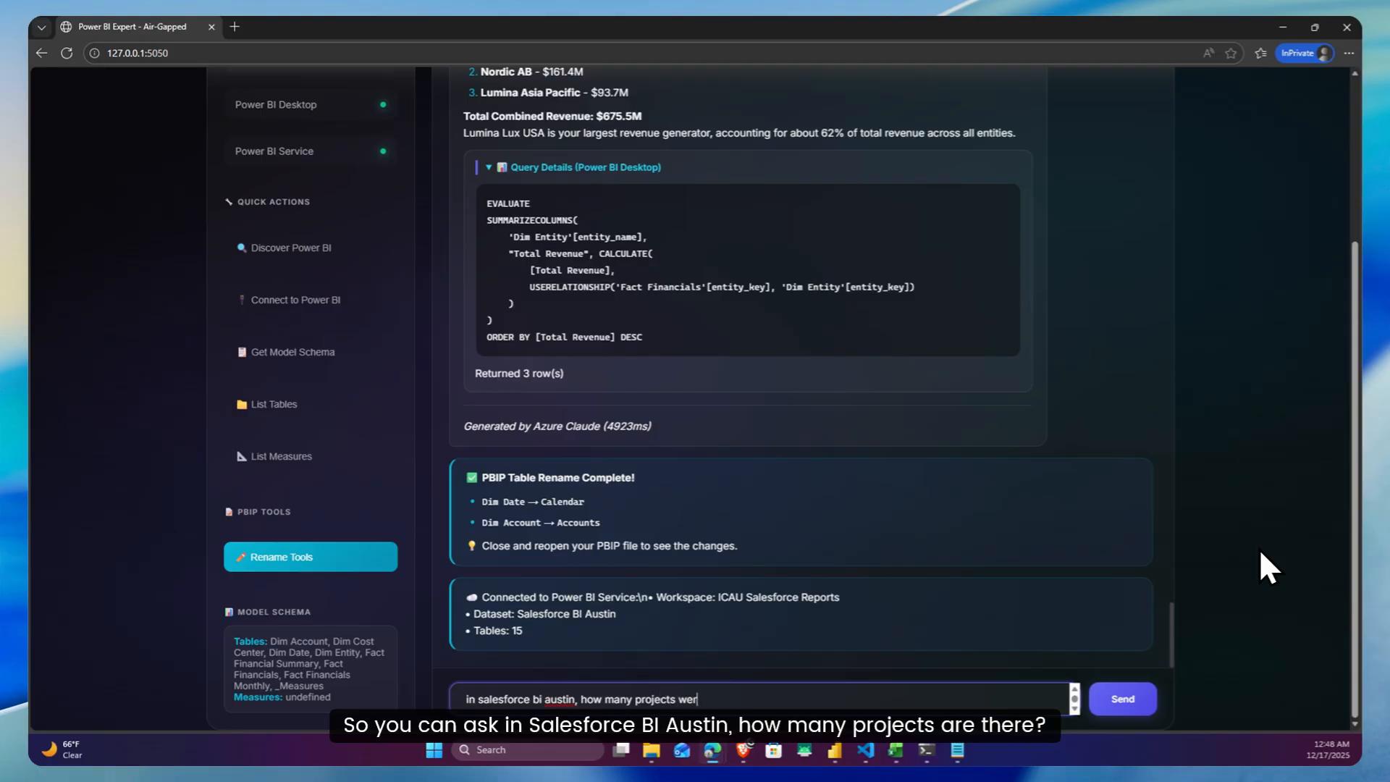
{"action": "key", "text": "BackSpace"}
{"action": "key", "text": "BackSpace"}
{"action": "key", "text": "BackSpace"}
{"action": "type", "text": "are there?"}
{"action": "key", "text": "Return"}
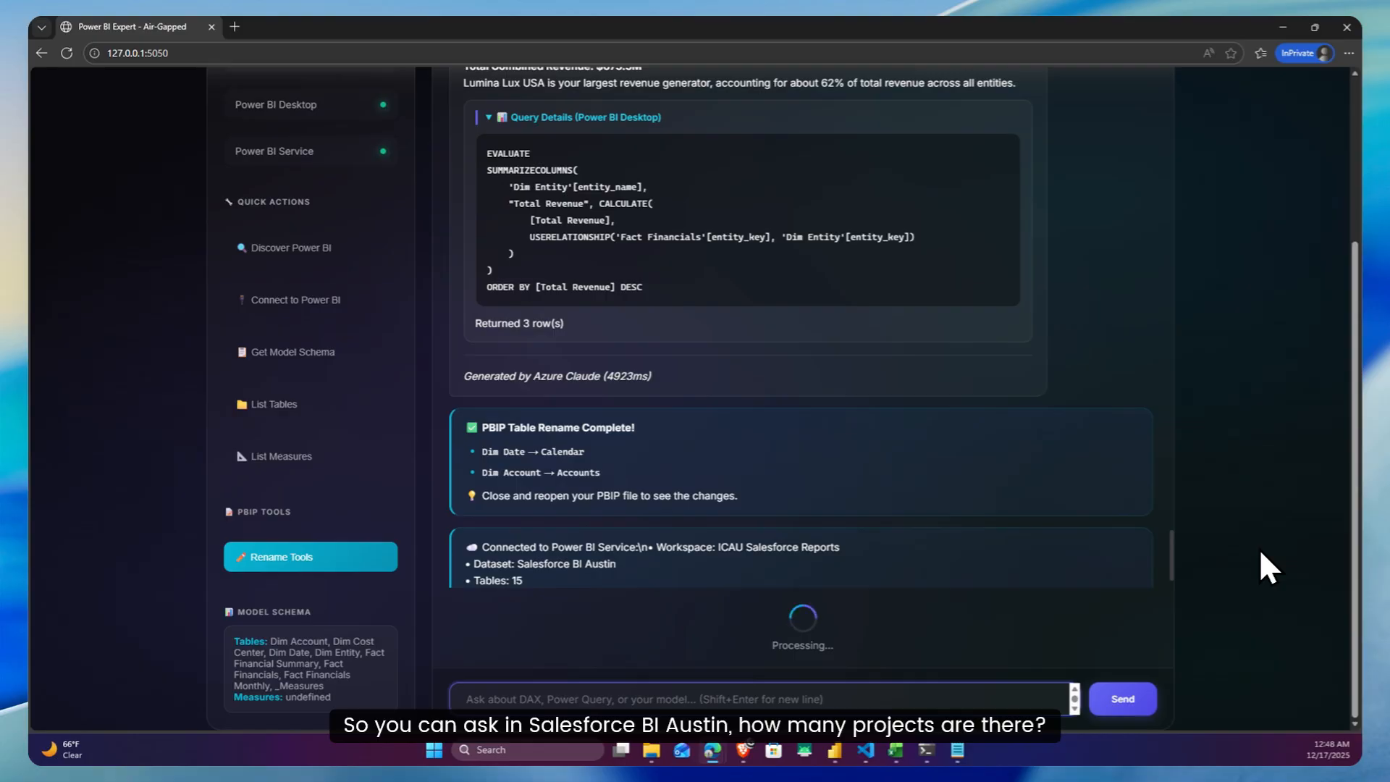
- Examine the project count in the answer and expand its query details to read the DAX query
{"action": "left_click_drag", "start_coordinate": [627, 543], "coordinate": [693, 545]}
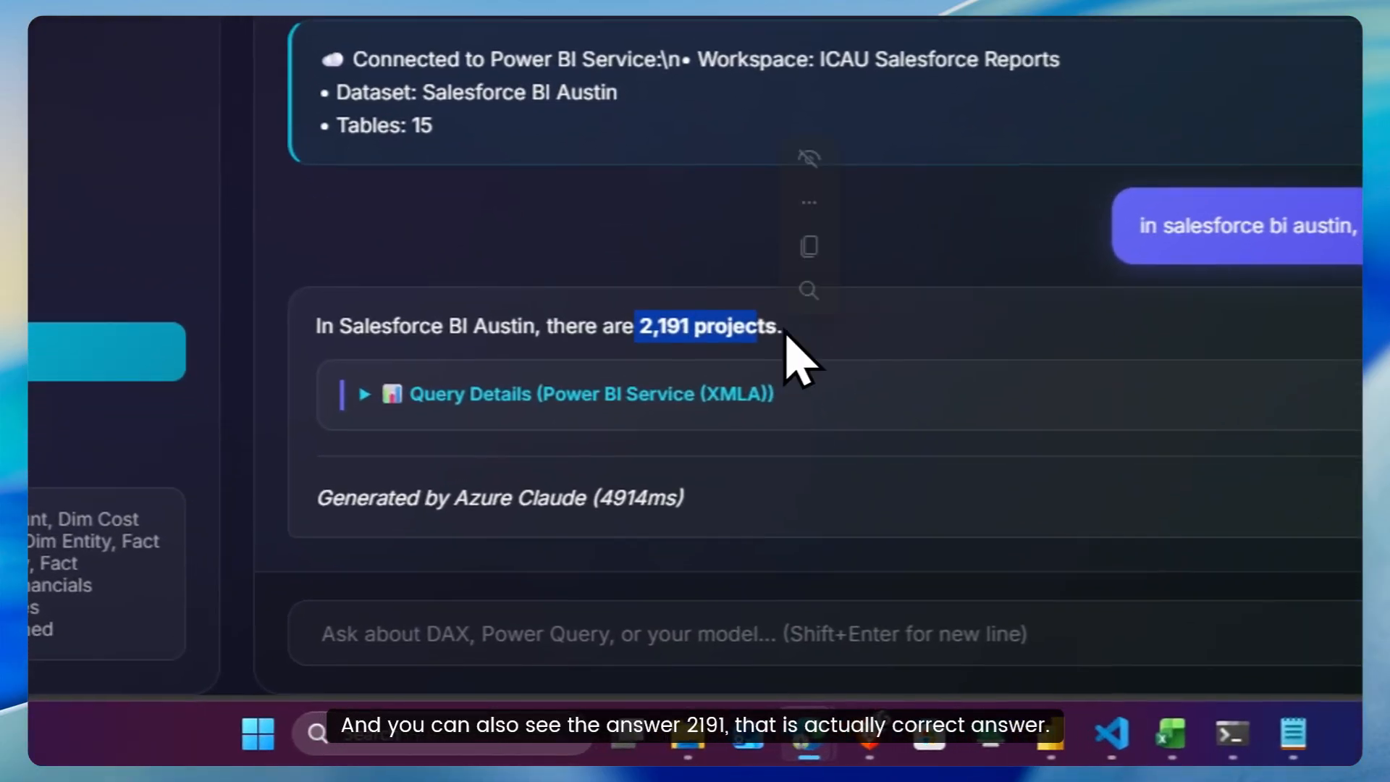
{"action": "left_click", "coordinate": [786, 329]}
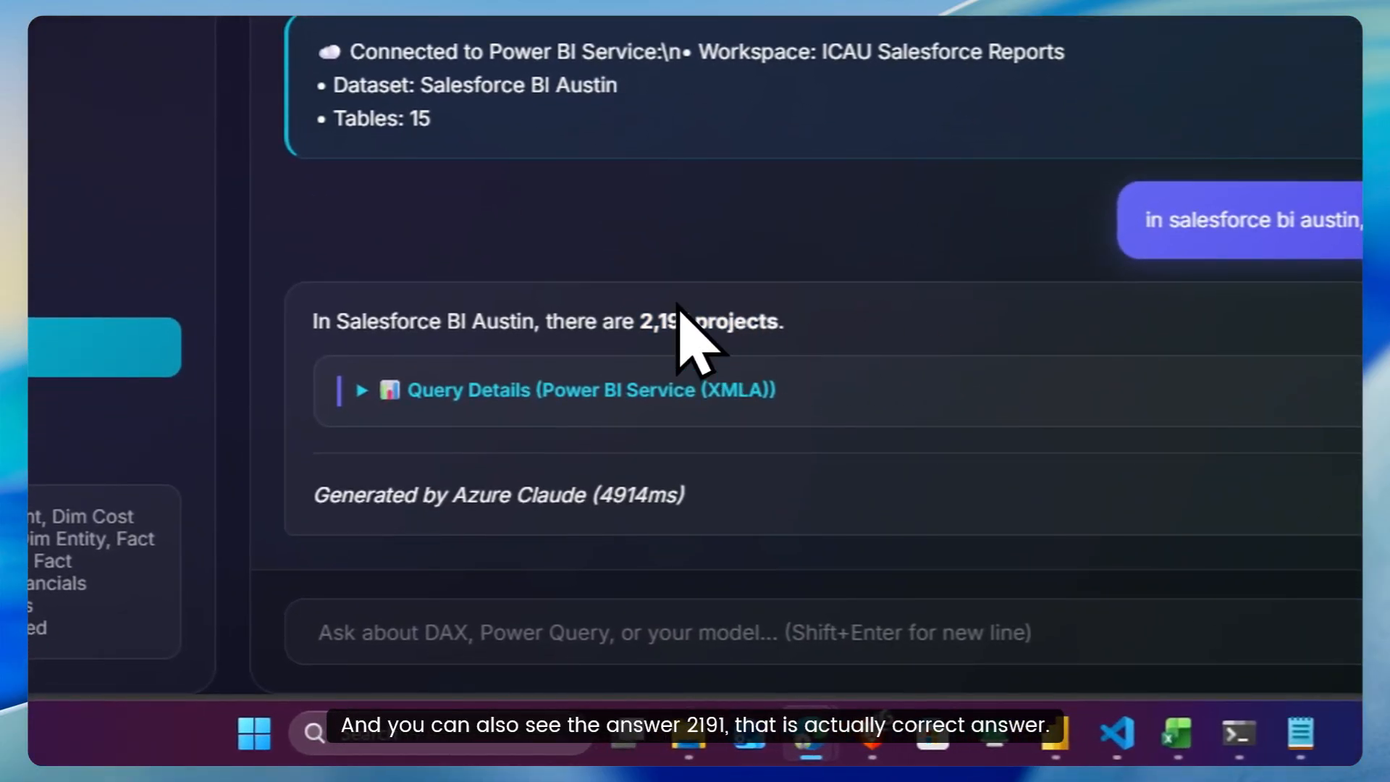
{"action": "left_click", "coordinate": [351, 395]}
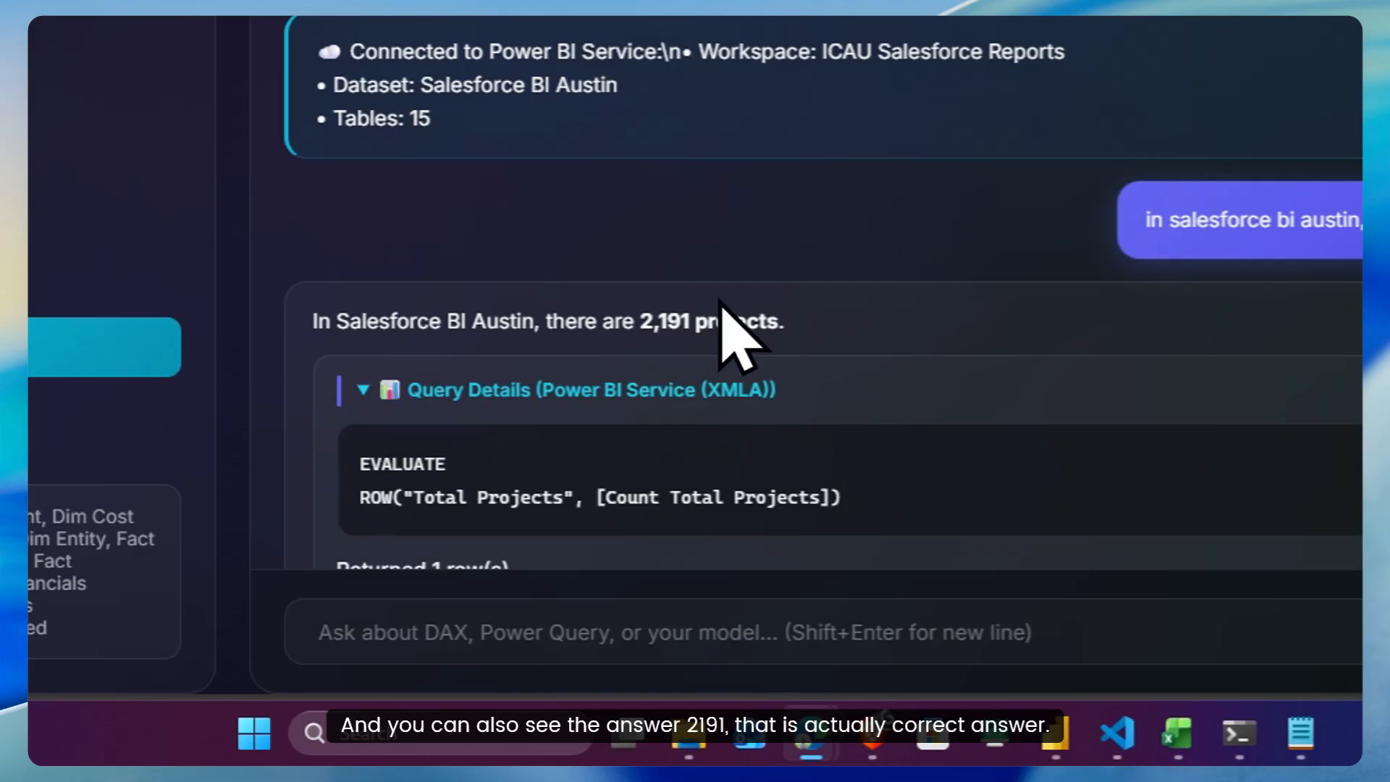
{"action": "scroll", "coordinate": [869, 318], "scroll_direction": "down", "scroll_amount": 3}
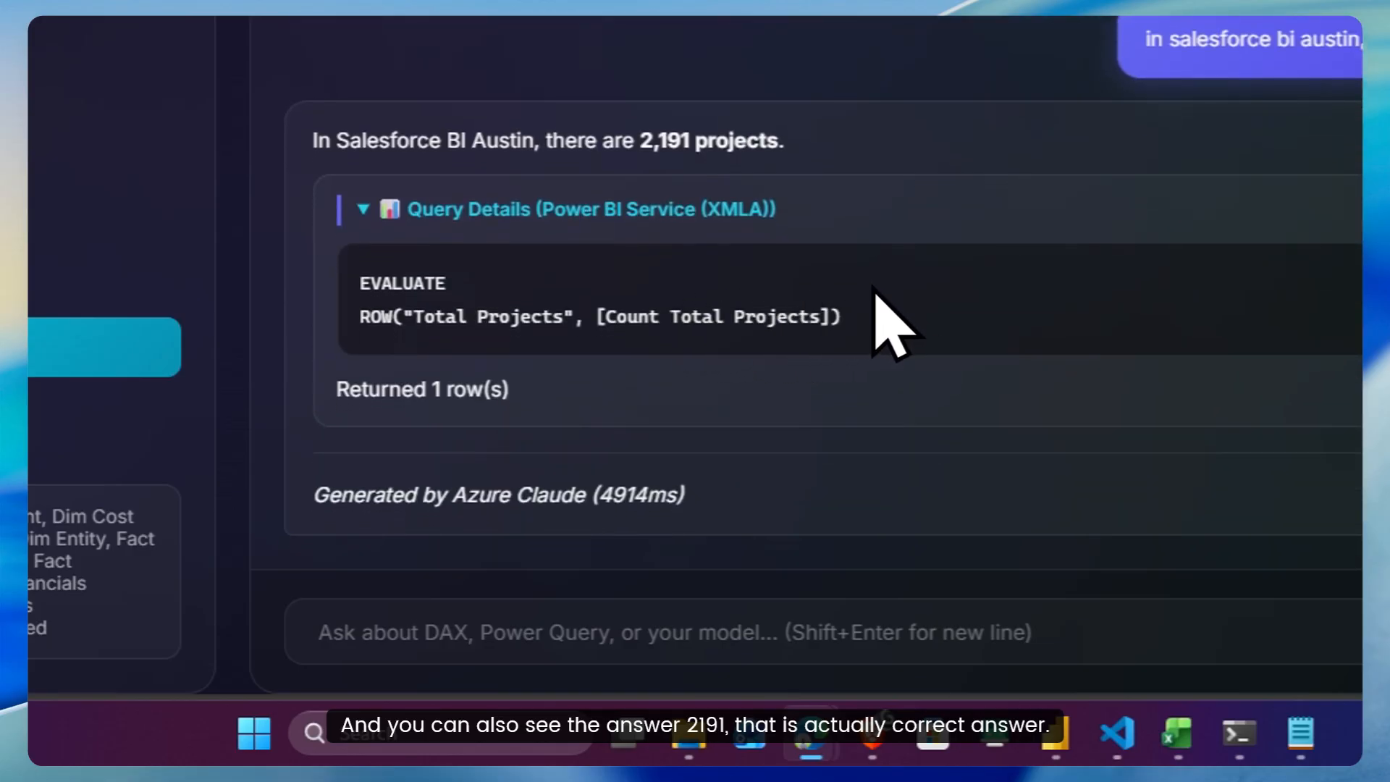
- Ask the chat "what is my lost project revenue?"
{"action": "left_click", "coordinate": [1061, 630]}
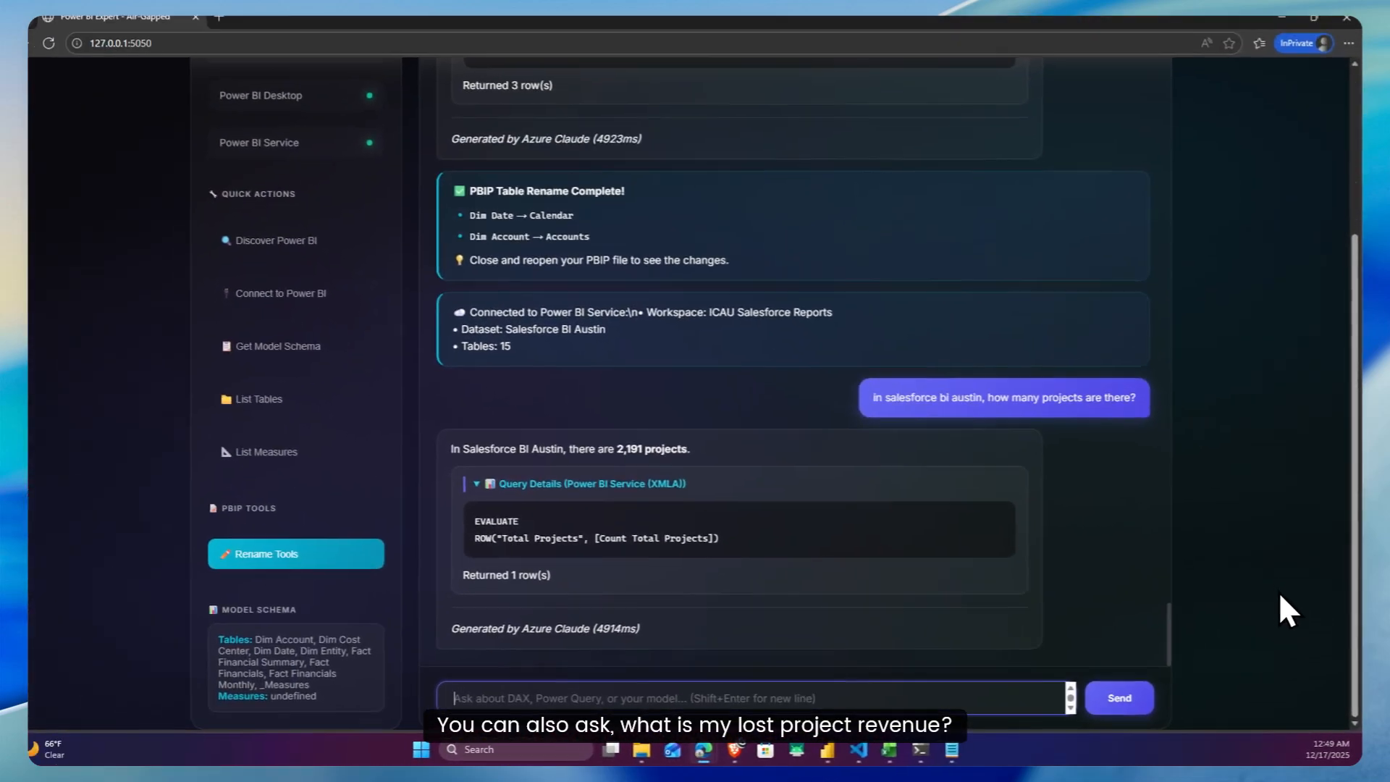
{"action": "type", "text": "what is my lost project revenue?"}
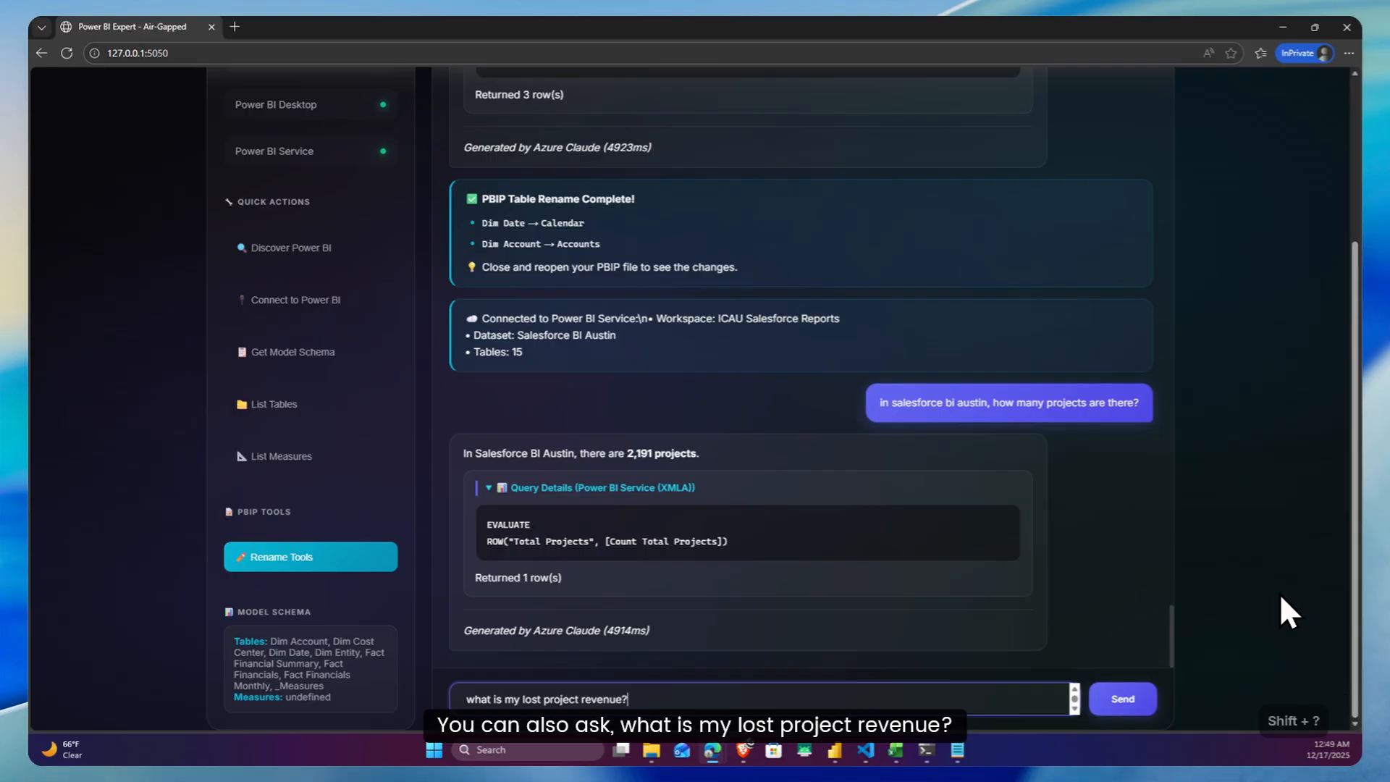
{"action": "key", "text": "Return"}
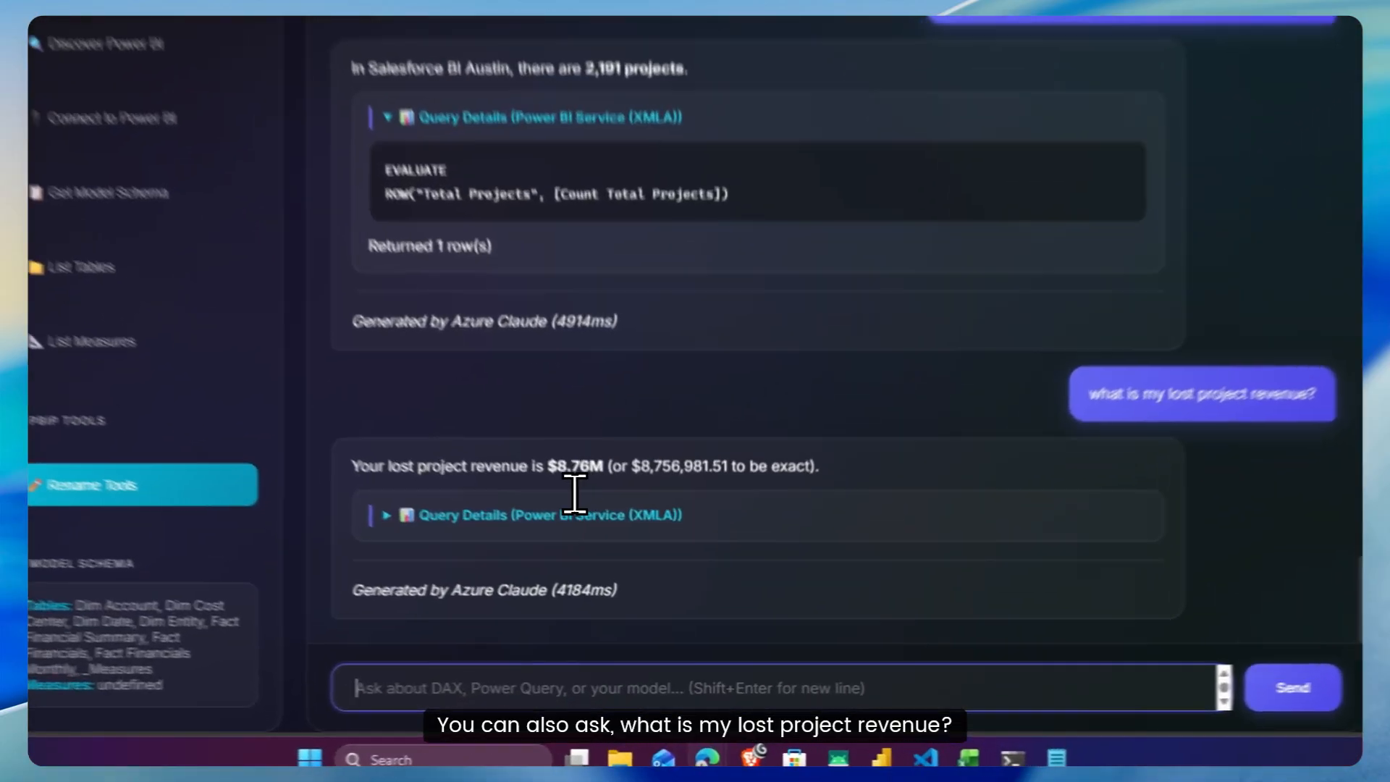
- Examine the lost project revenue in the answer and expand its query details to read the DAX query
{"action": "left_click_drag", "start_coordinate": [548, 466], "coordinate": [871, 464]}
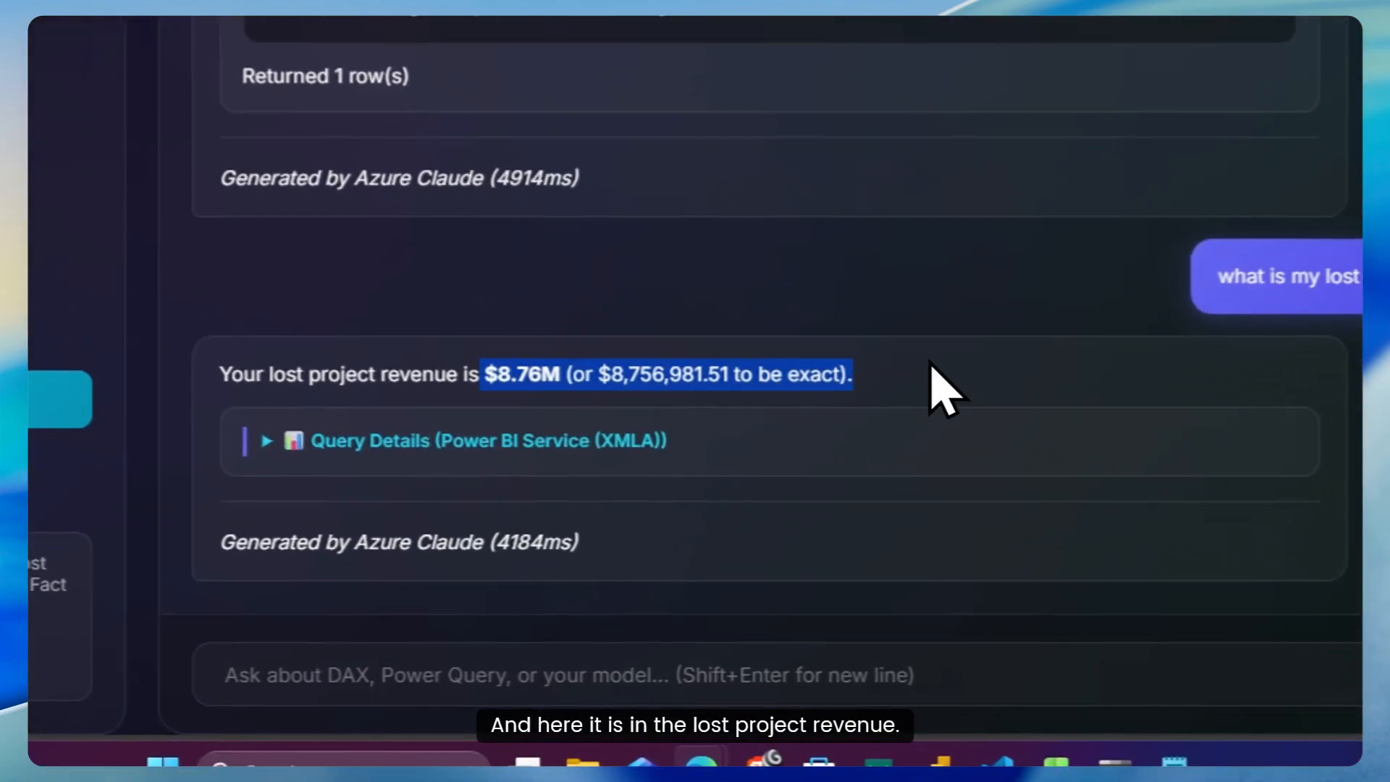
{"action": "left_click", "coordinate": [954, 463]}
{"action": "left_click", "coordinate": [438, 514]}
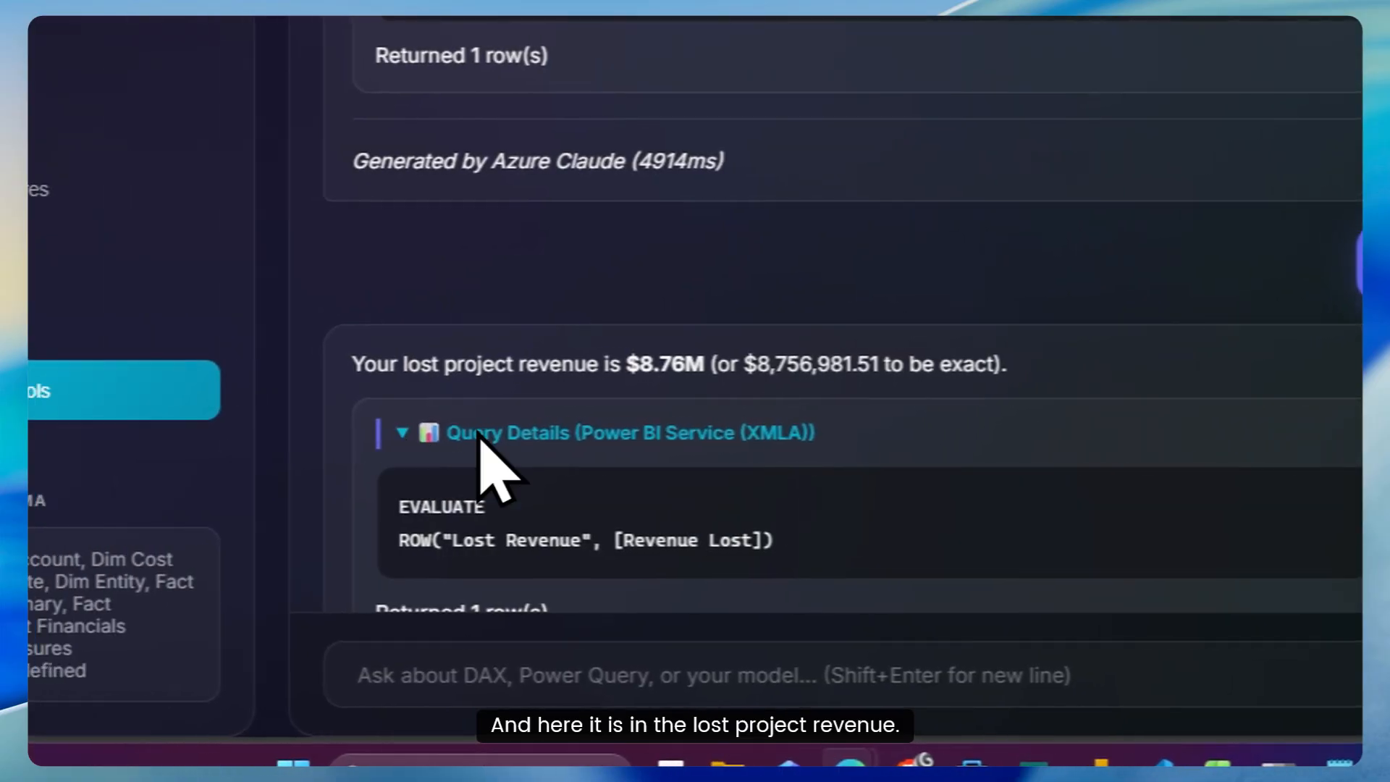
{"action": "scroll", "coordinate": [479, 435], "scroll_direction": "down", "scroll_amount": 3}
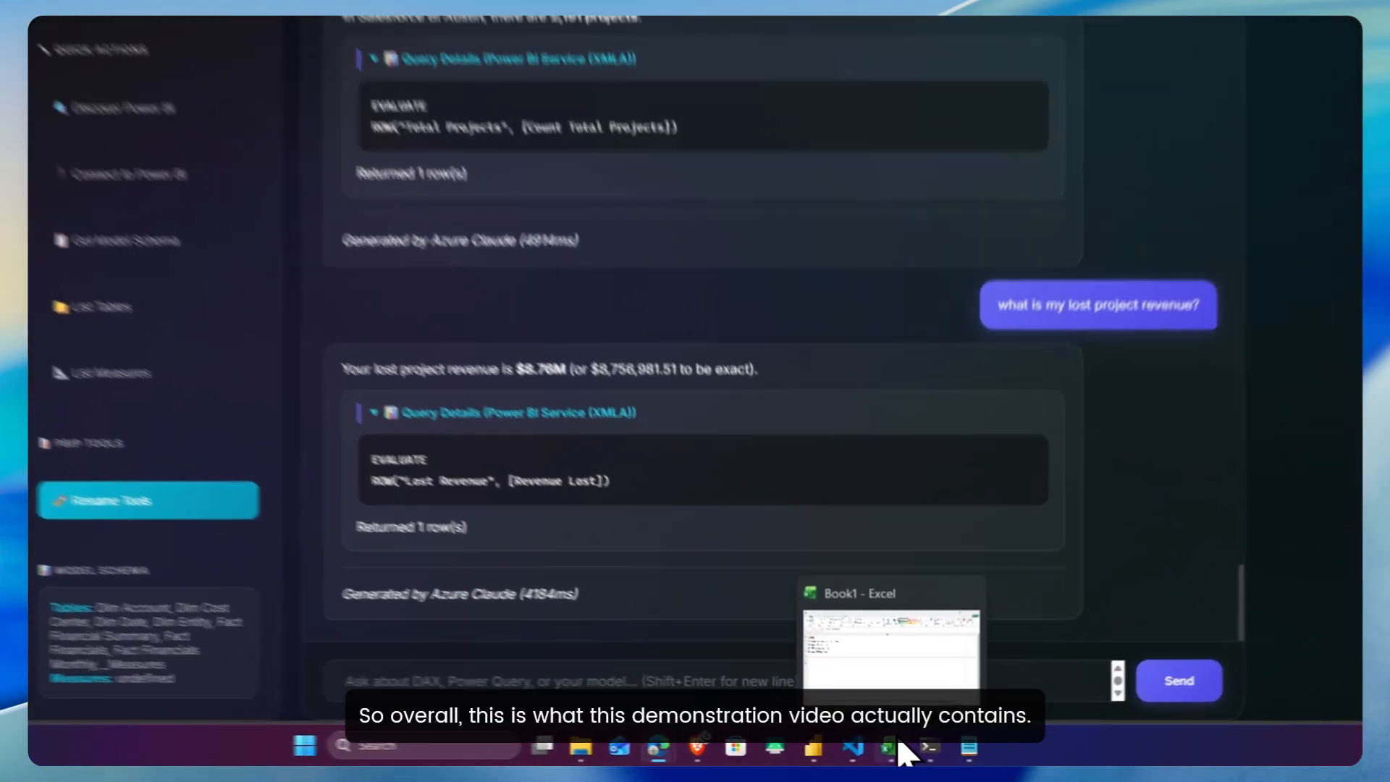
- Switch to the Book1 workbook in Excel and go through the topic list in cells A1 to A5, from Setup to Power BI Service
{"action": "left_click", "coordinate": [895, 749]}
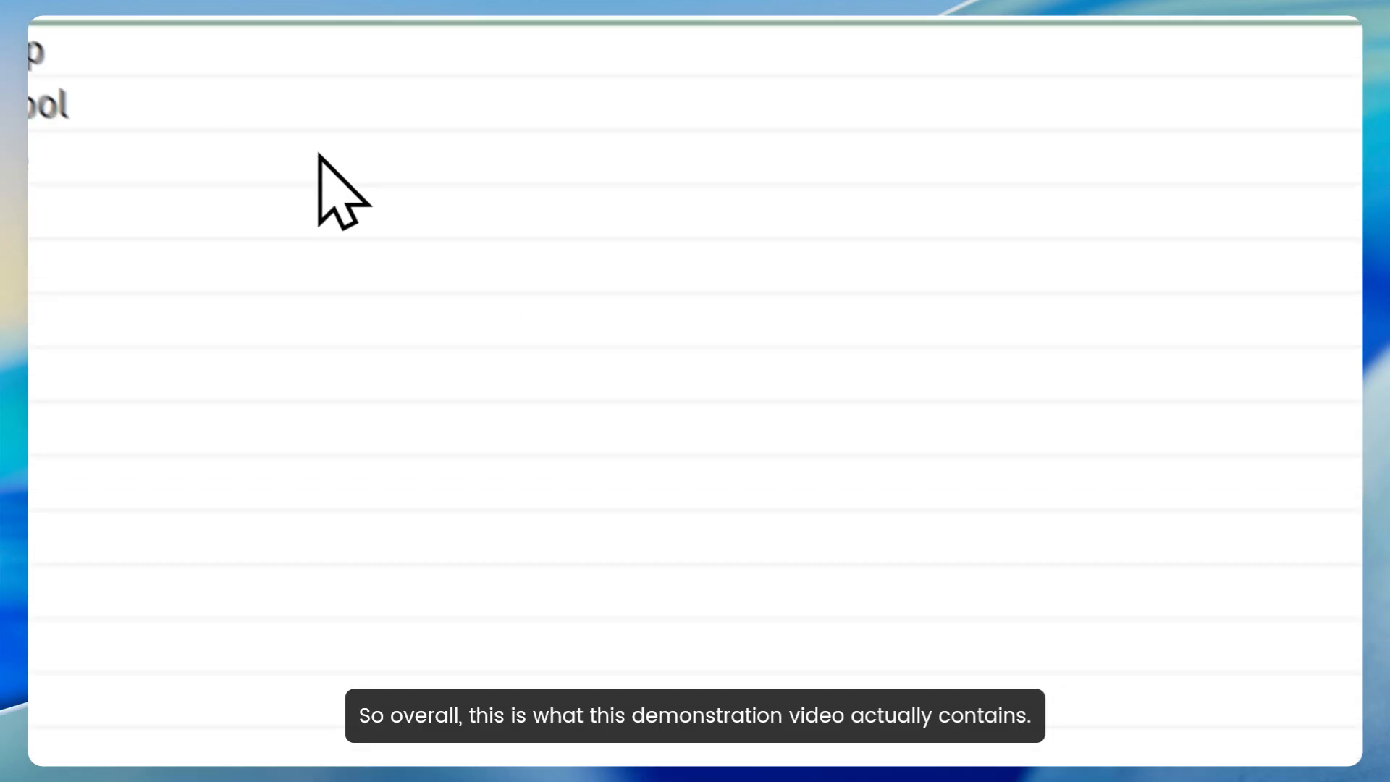
{"action": "left_click", "coordinate": [422, 223]}
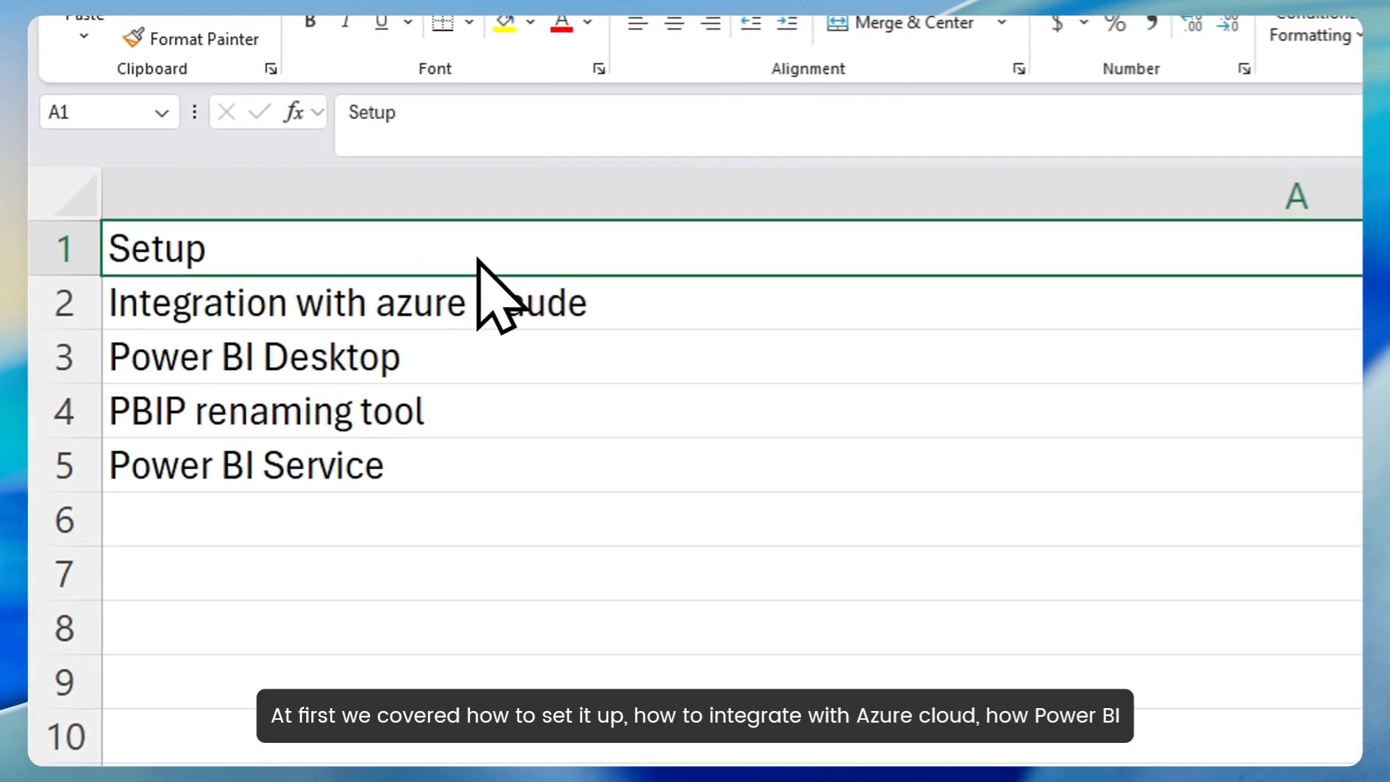
{"action": "left_click", "coordinate": [466, 254]}
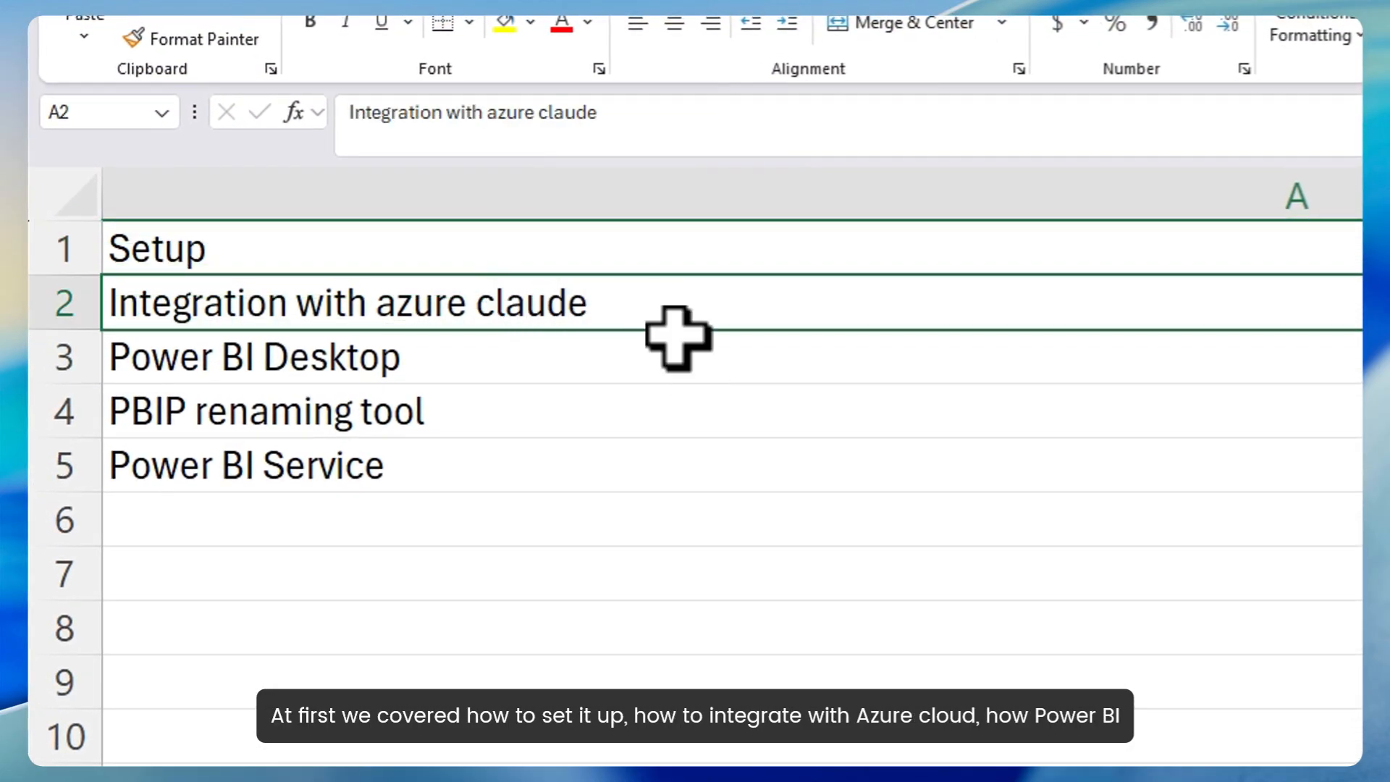
{"action": "left_click", "coordinate": [688, 368]}
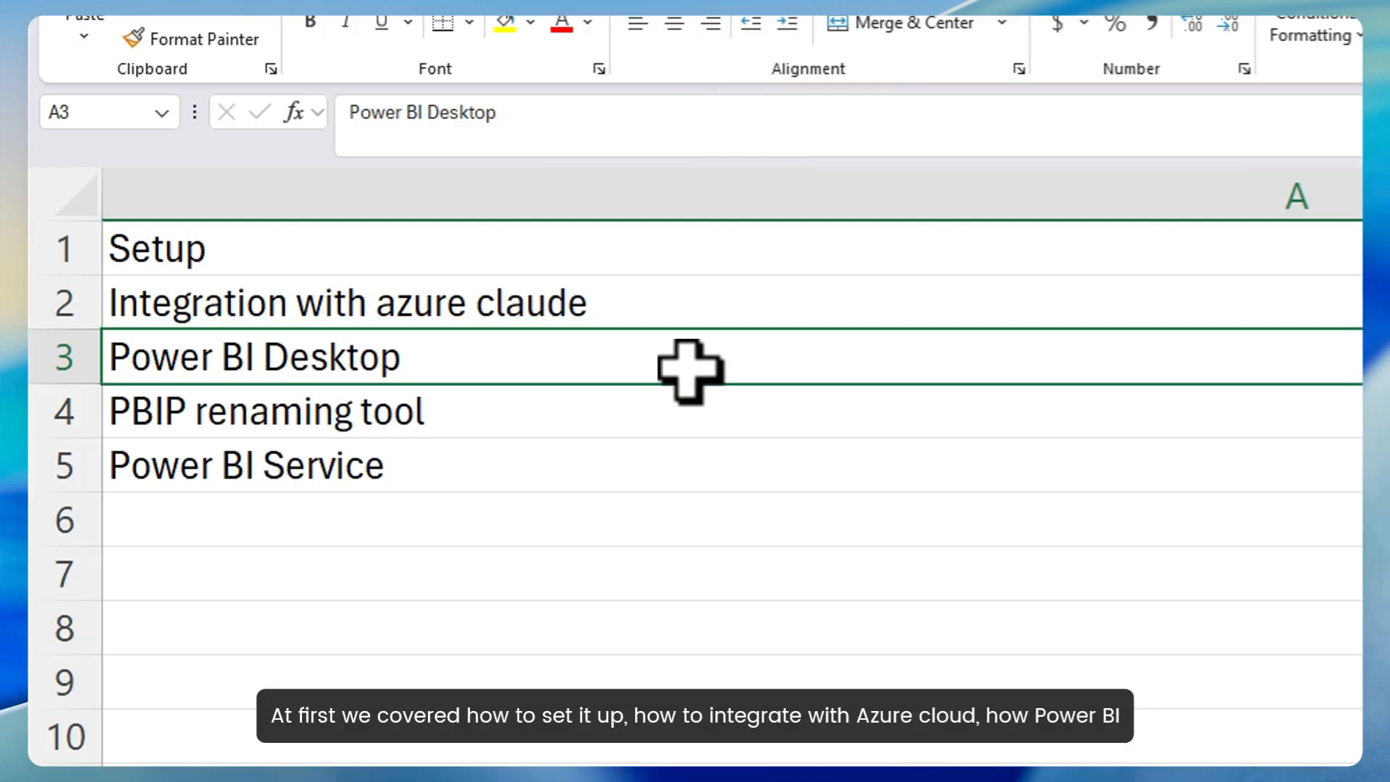
{"action": "left_click", "coordinate": [688, 417]}
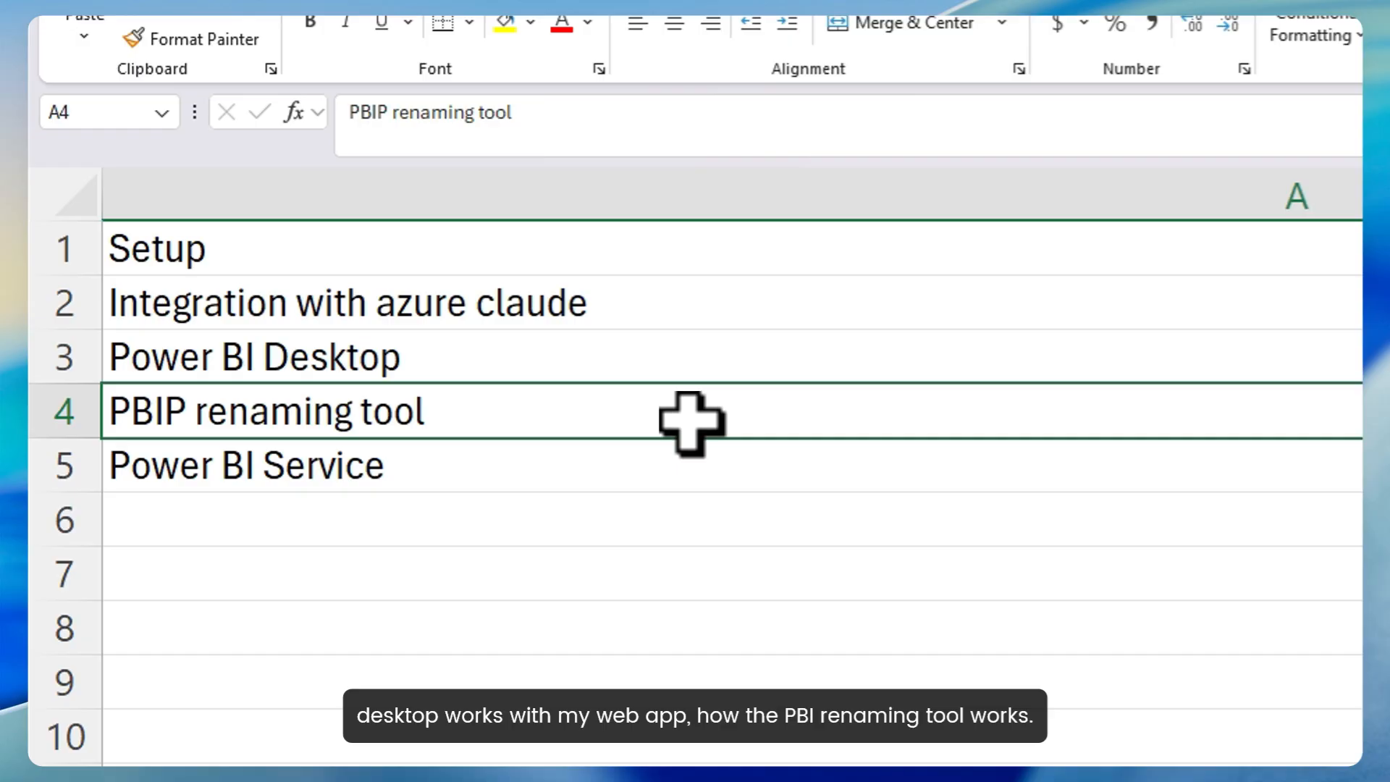
{"action": "left_click", "coordinate": [690, 450]}
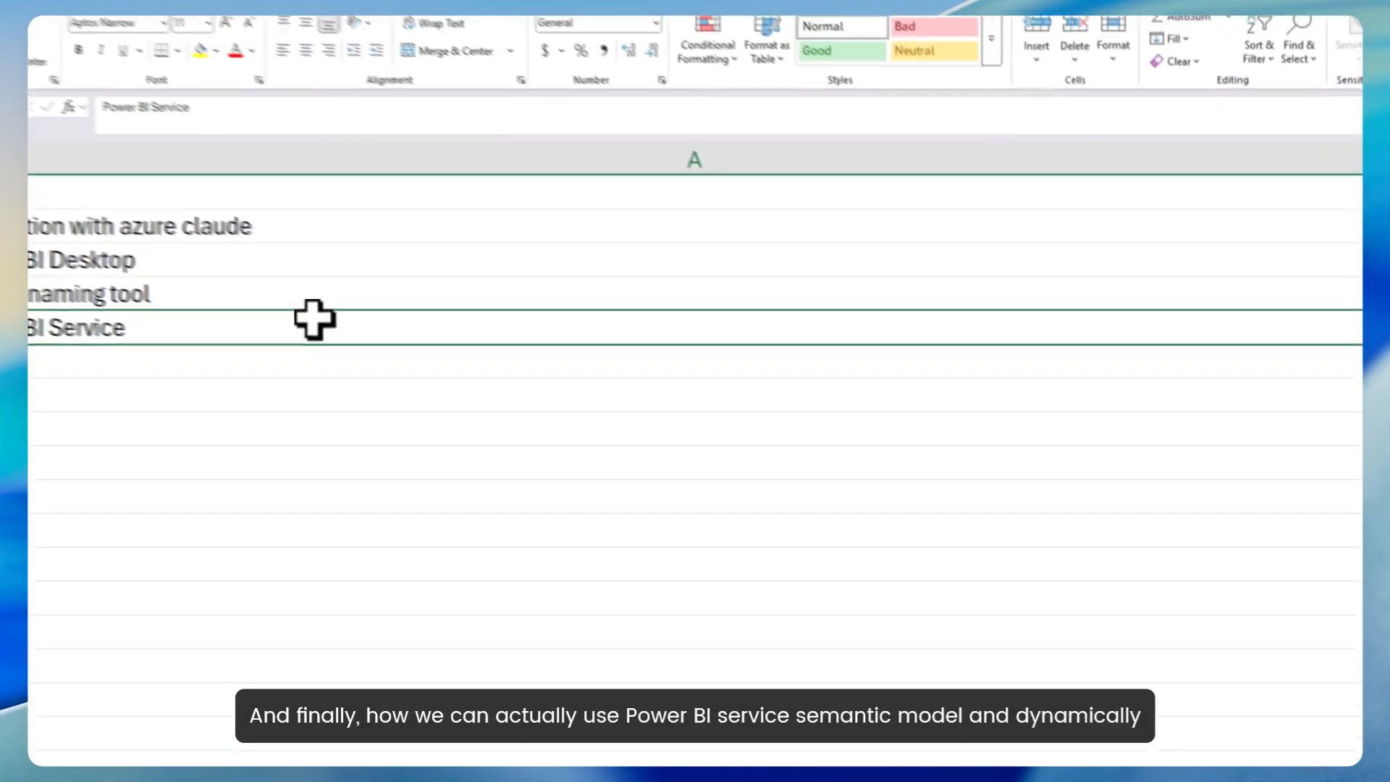